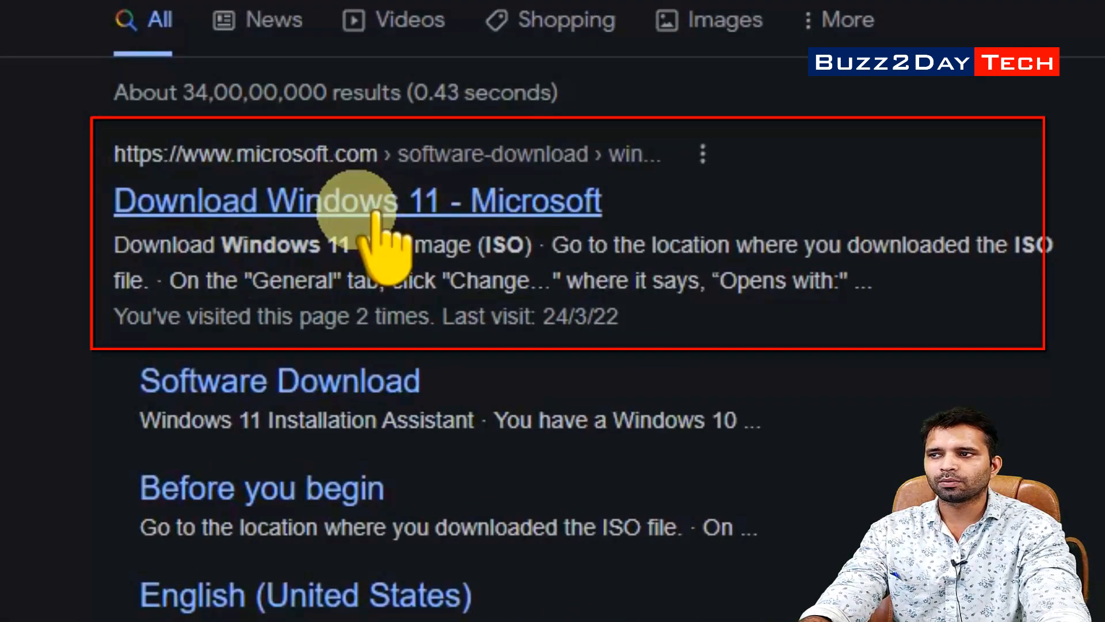
Open Microsoft's Windows 11 download page and request the Windows 11 (multi-edition ISO) download
click(374, 214)
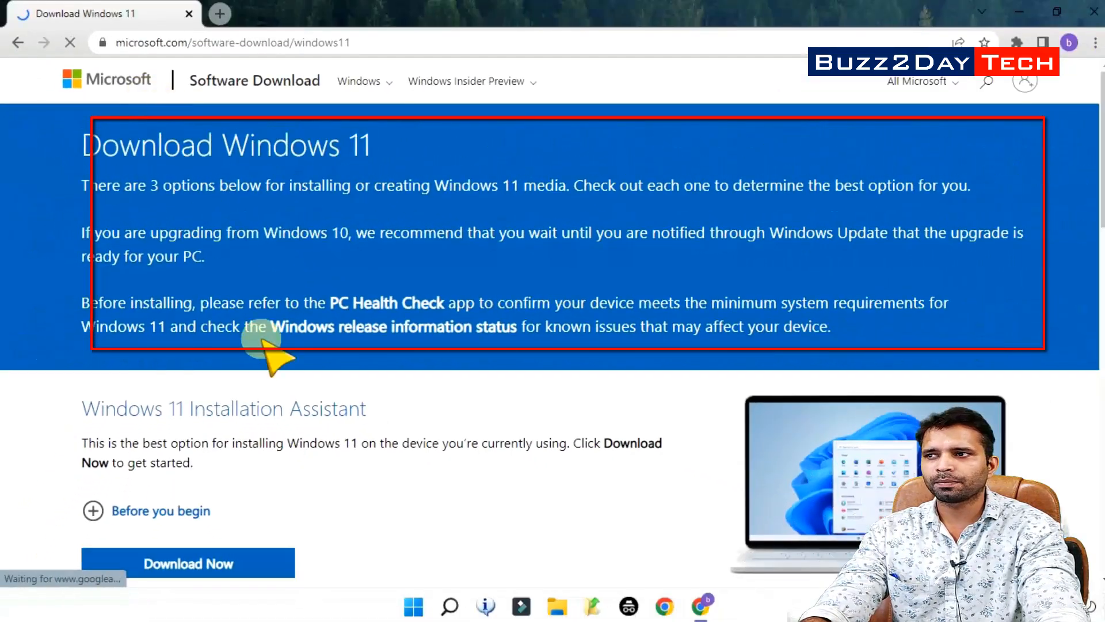
scroll(172, 340, down, 5)
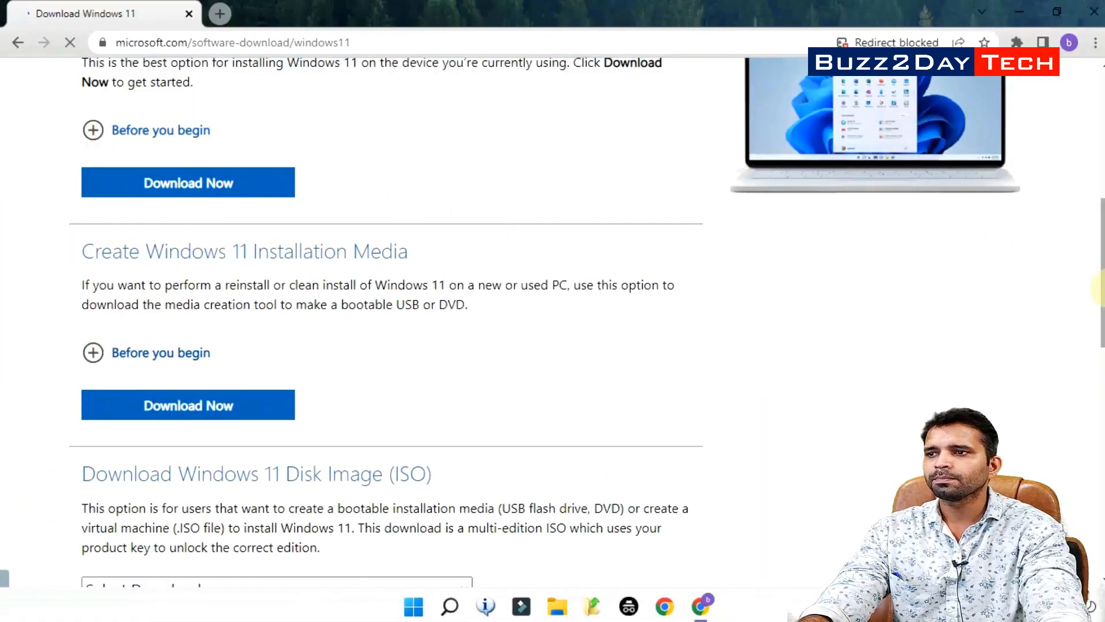
scroll(1099, 288, up, 5)
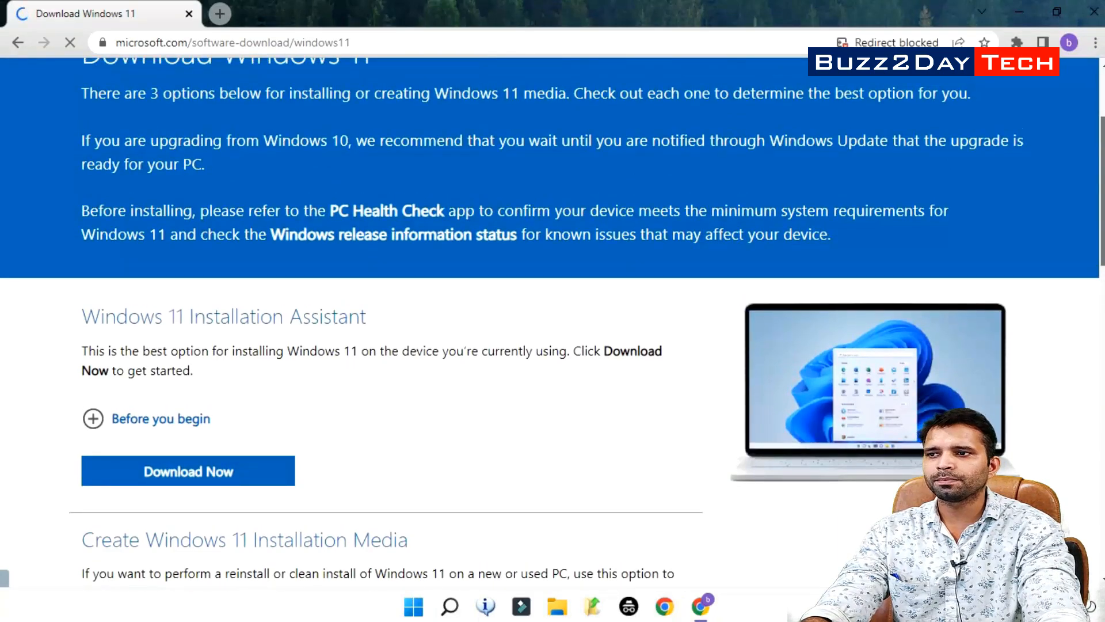
scroll(1099, 231, down, 3)
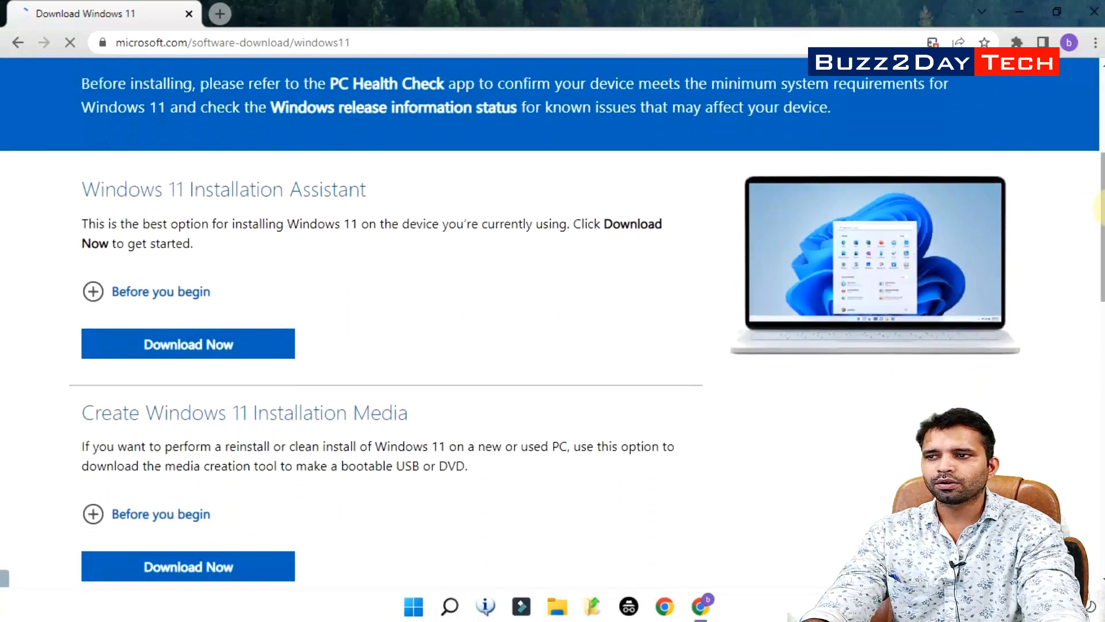
scroll(1099, 210, down, 4)
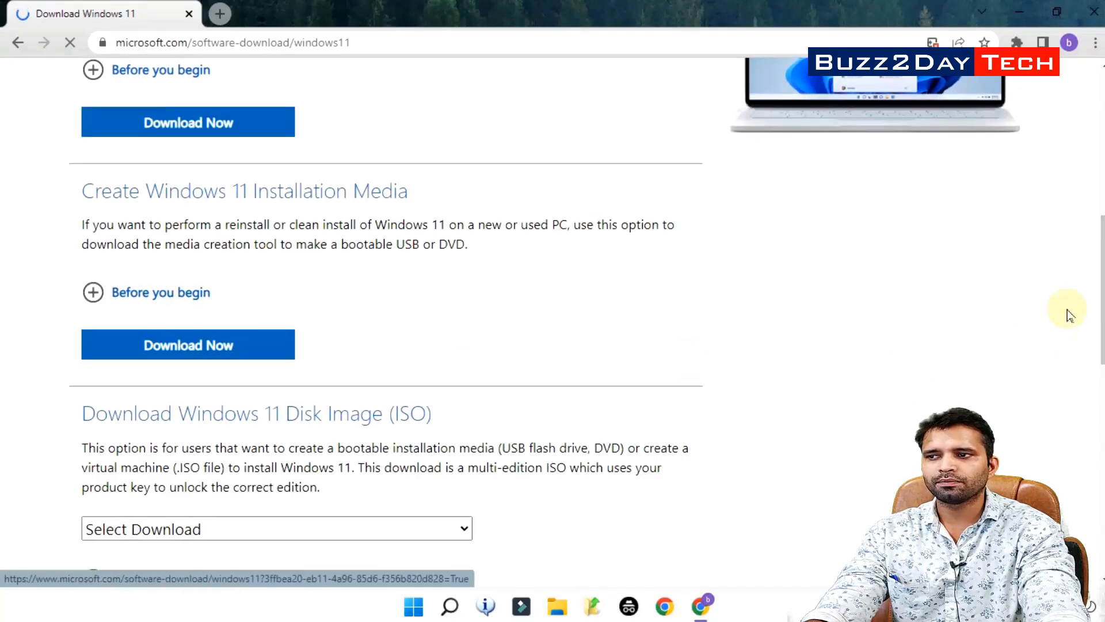
scroll(1069, 315, down, 3)
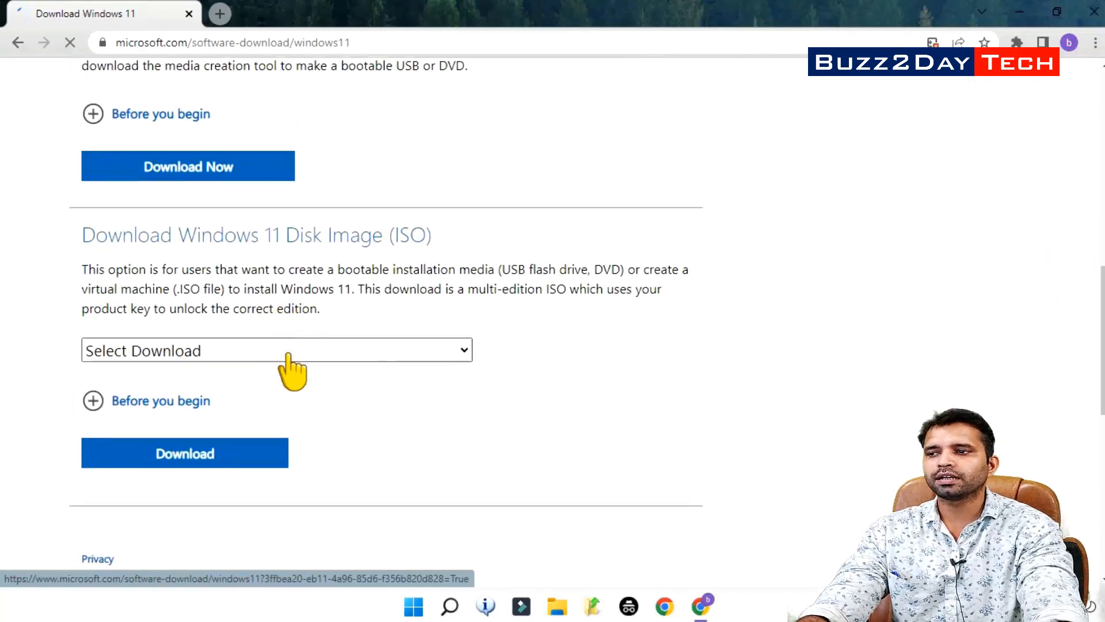
click(288, 354)
click(168, 395)
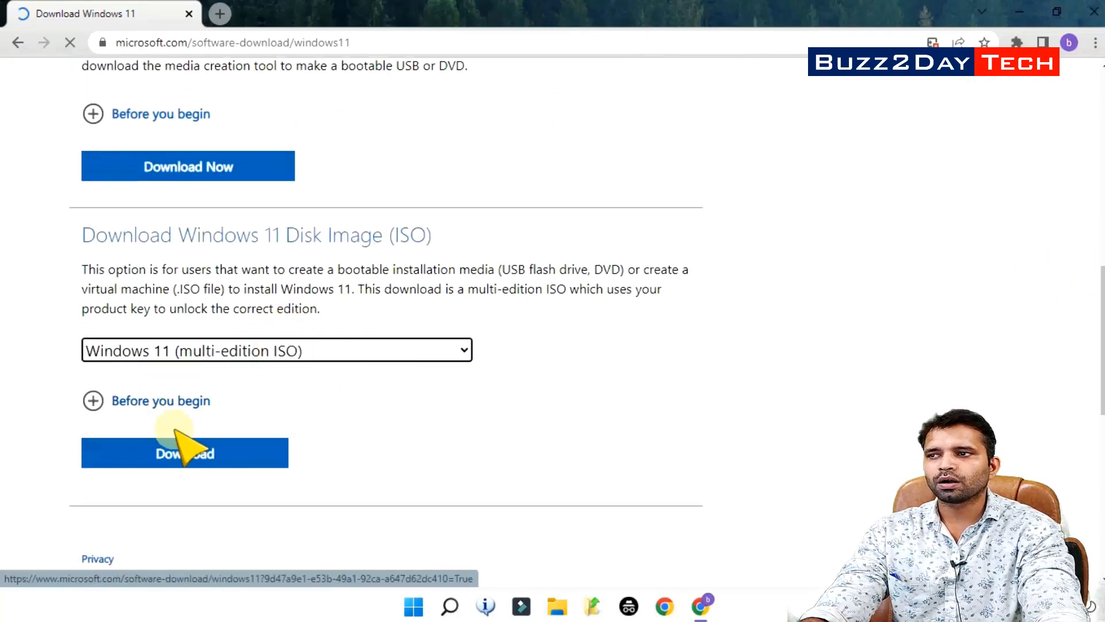
click(173, 451)
Select English (United States) as the product language and confirm it
scroll(354, 454, down, 2)
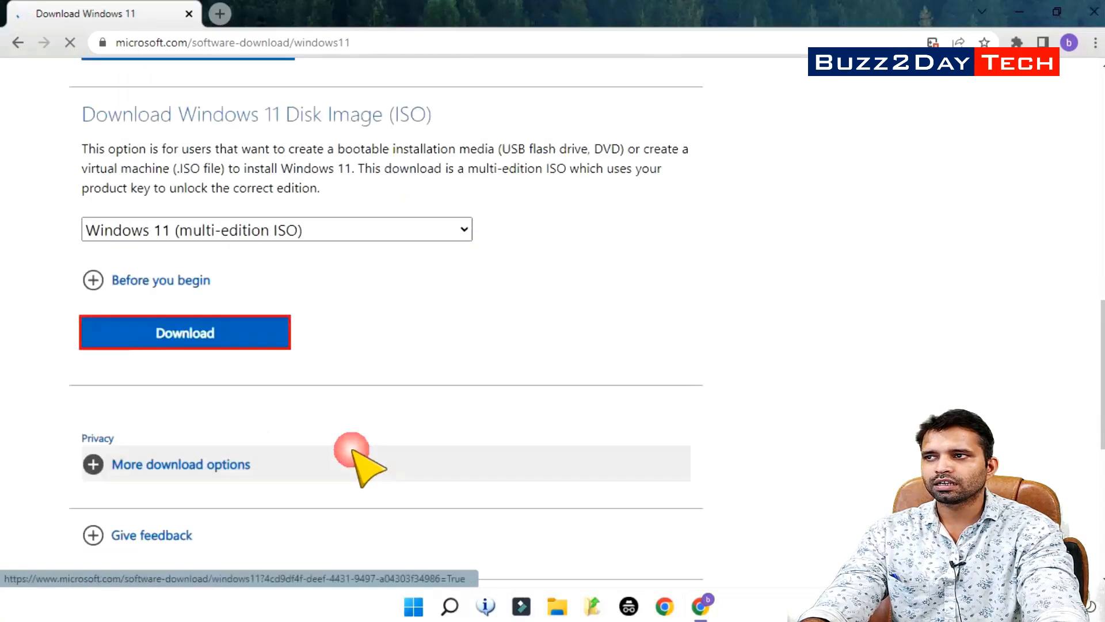
scroll(353, 450, down, 3)
click(242, 334)
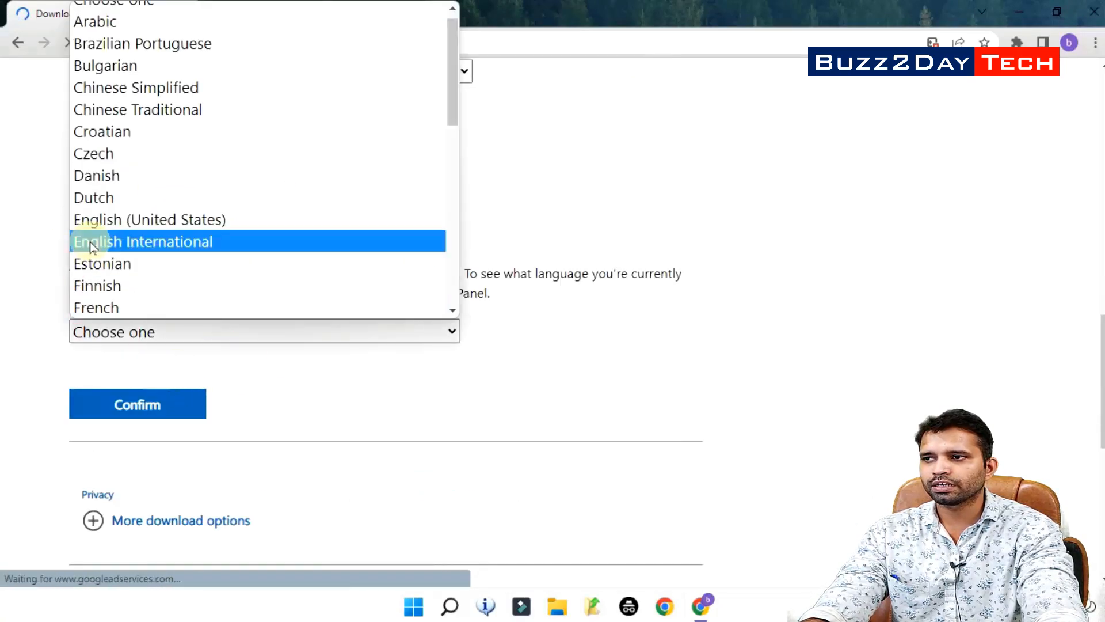
scroll(123, 95, up, 1)
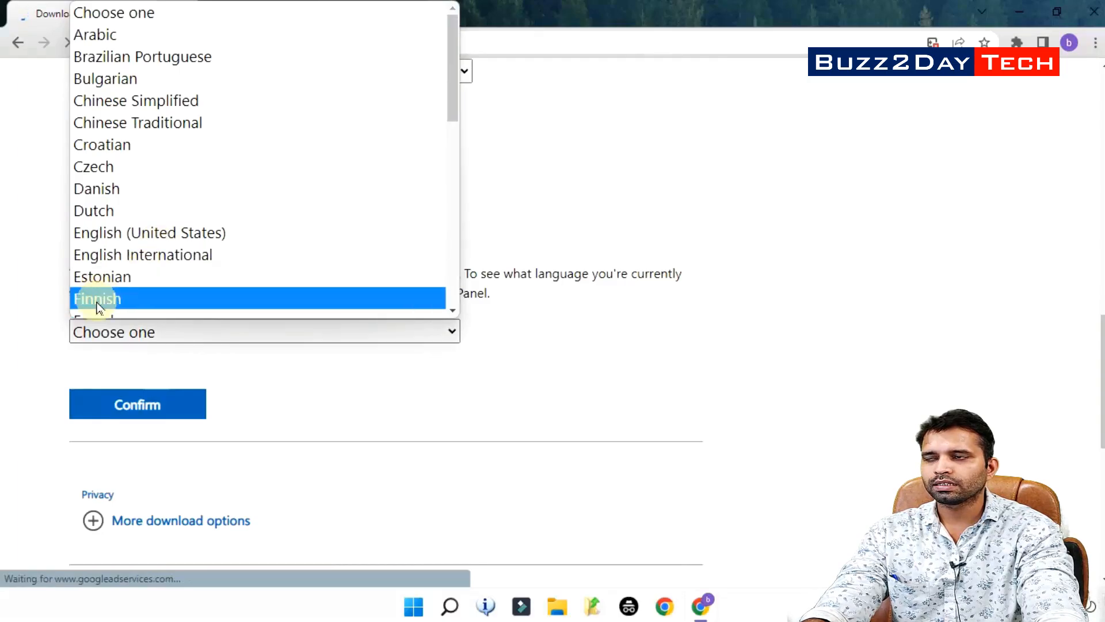
click(124, 233)
click(146, 412)
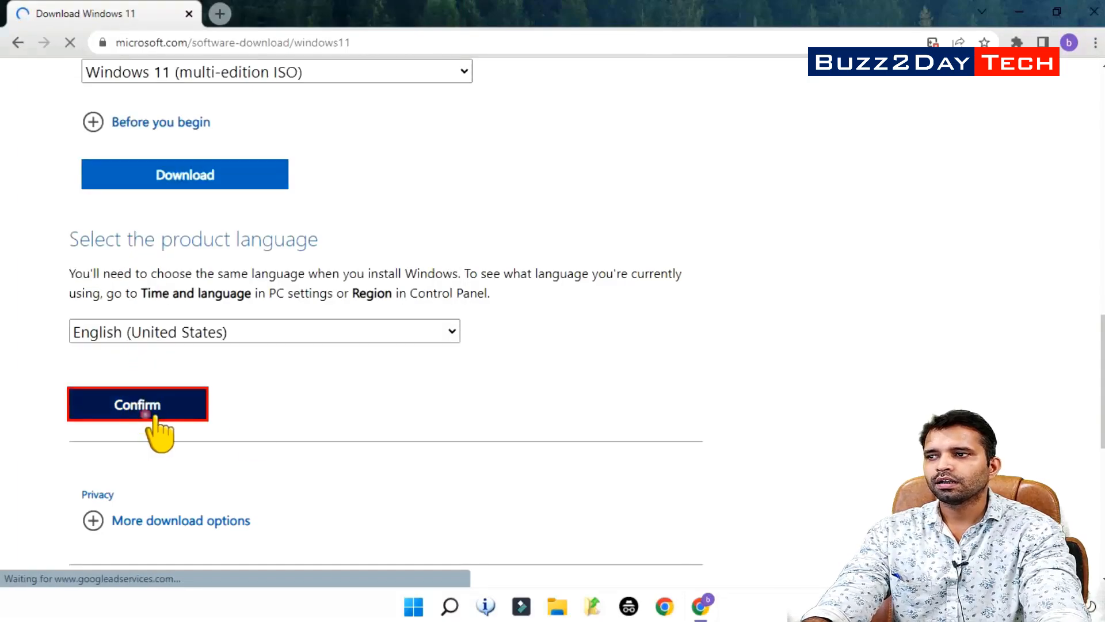
scroll(265, 364, down, 2)
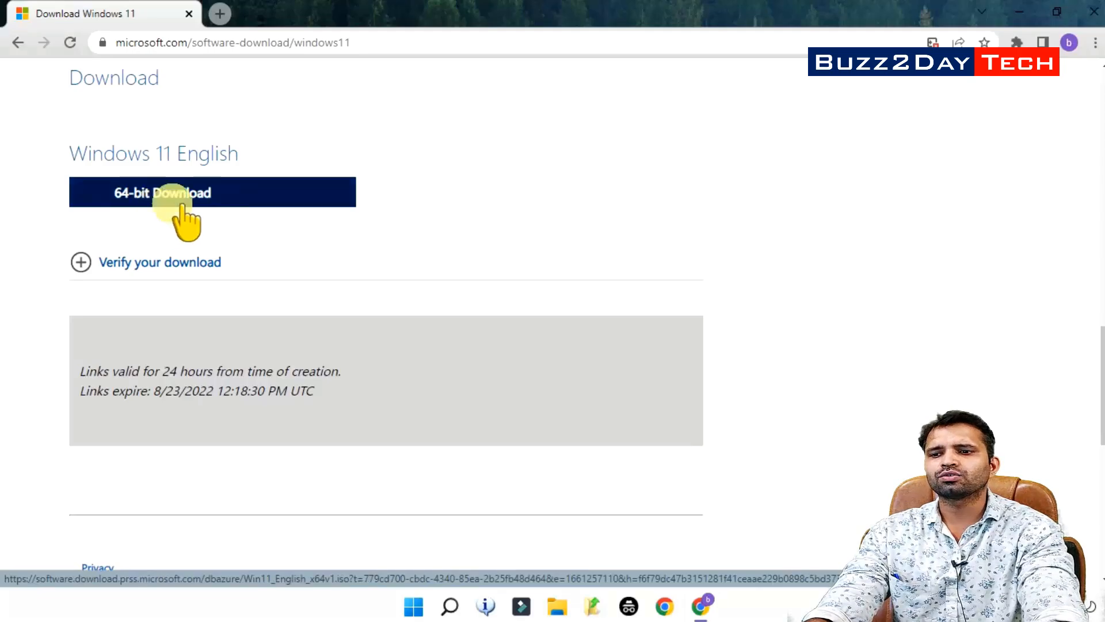
Minimize and restore Chrome, then open a new Google tab
click(1018, 11)
click(701, 605)
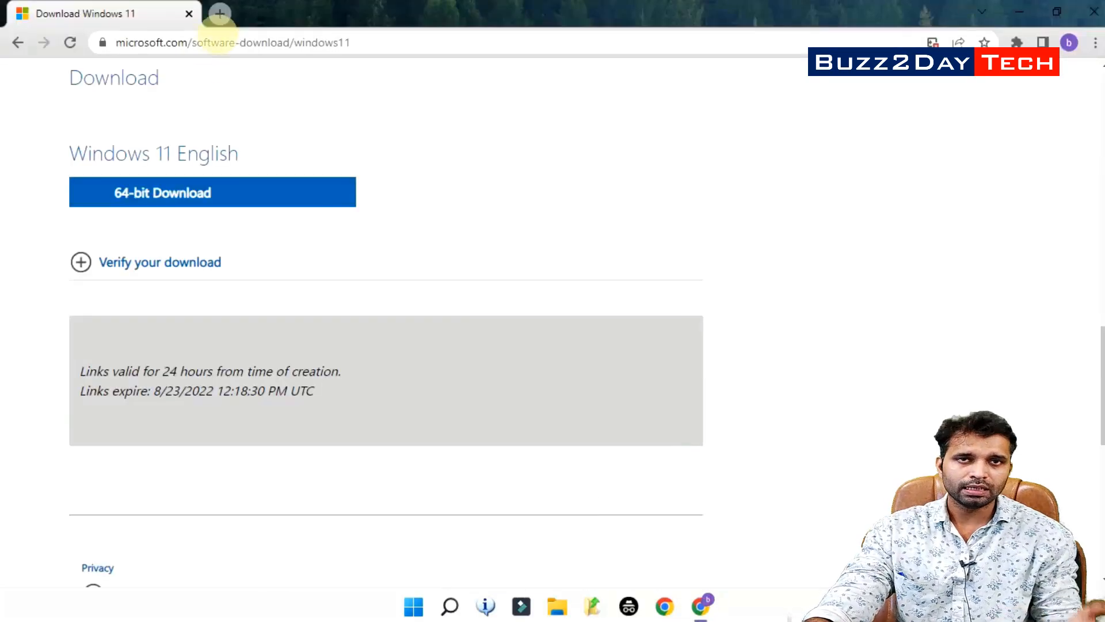
click(218, 14)
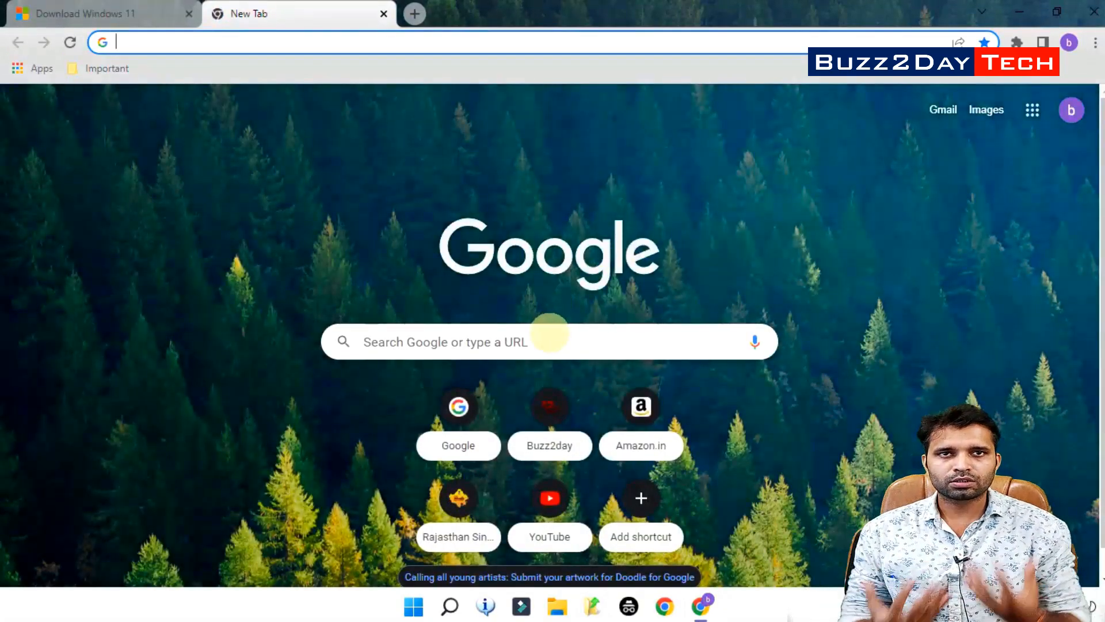
click(548, 333)
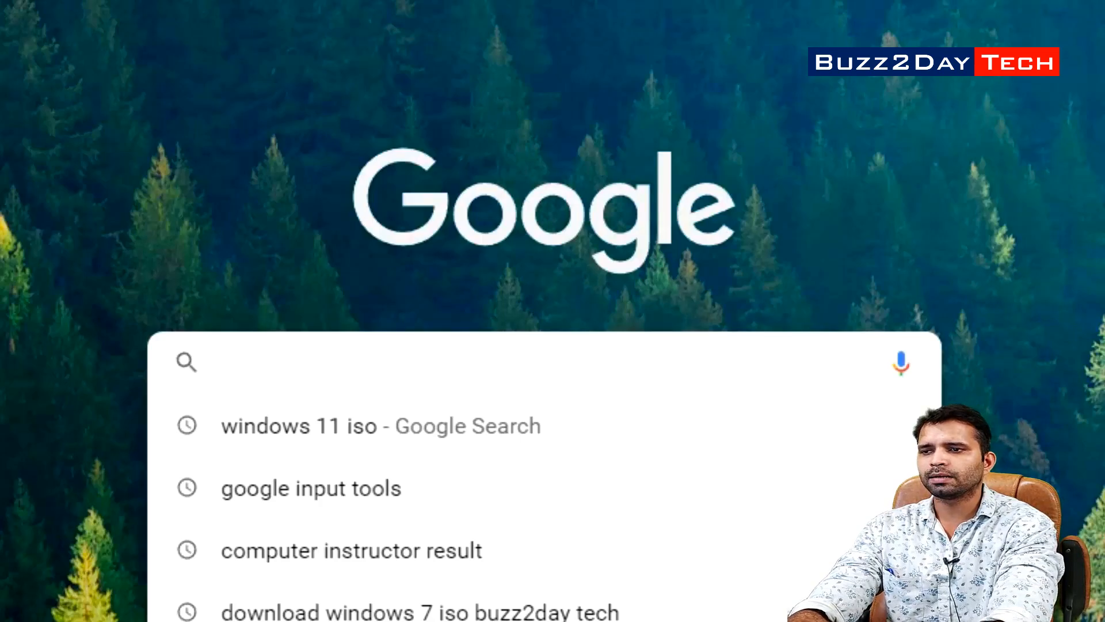
Search 'vmware workstation' and open the Workstation 16 Pro trial download page
text(vmware work)
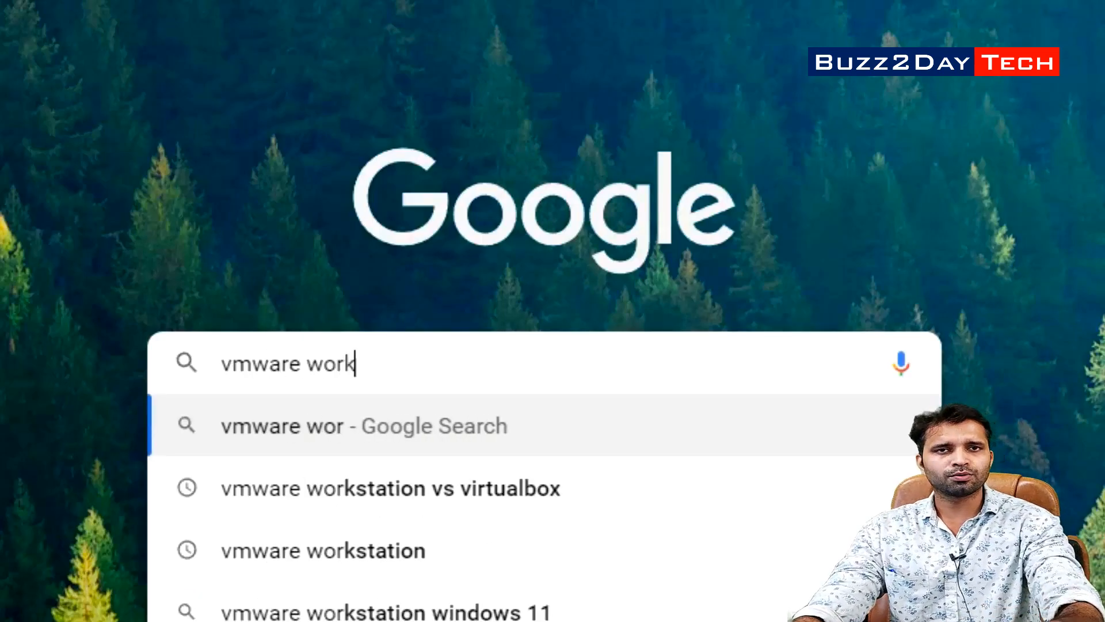
text(station)
key(Return)
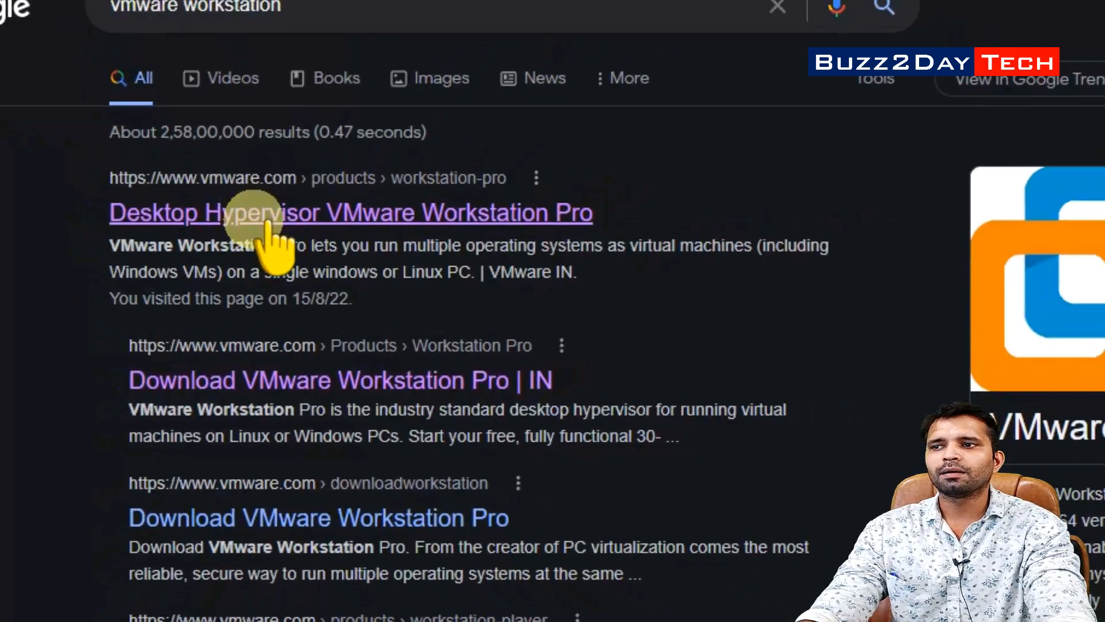
click(245, 183)
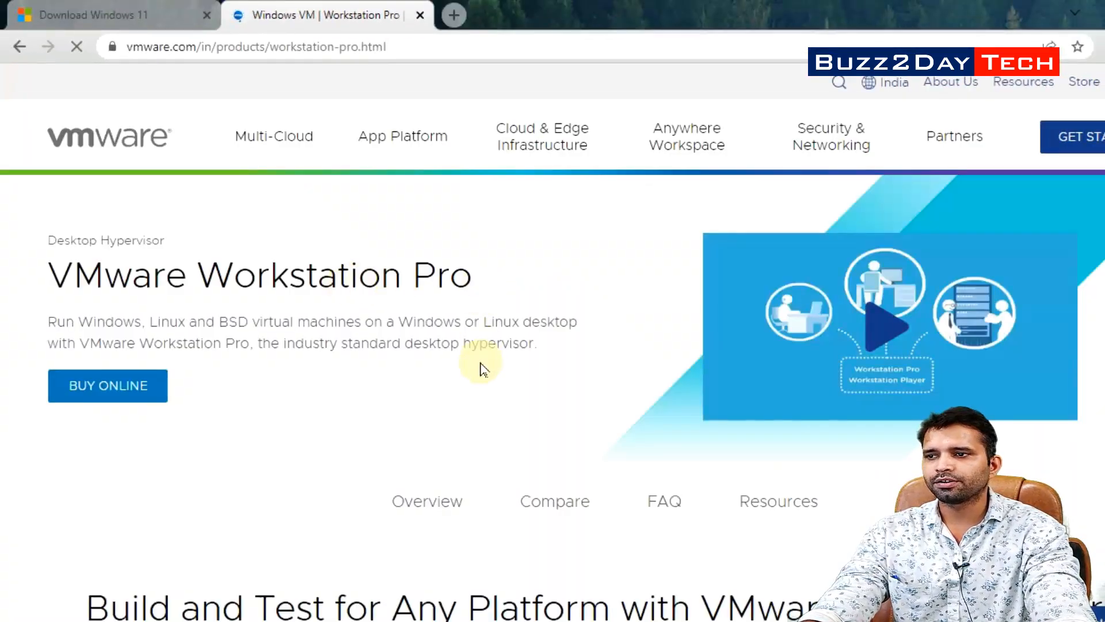
scroll(1031, 292, down, 6)
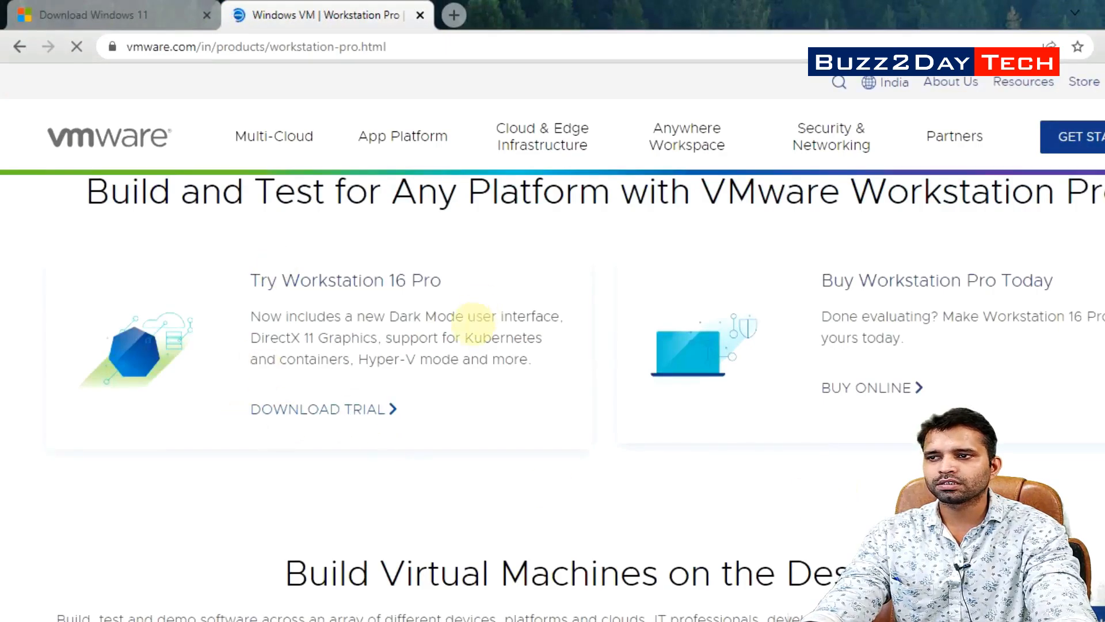
click(374, 281)
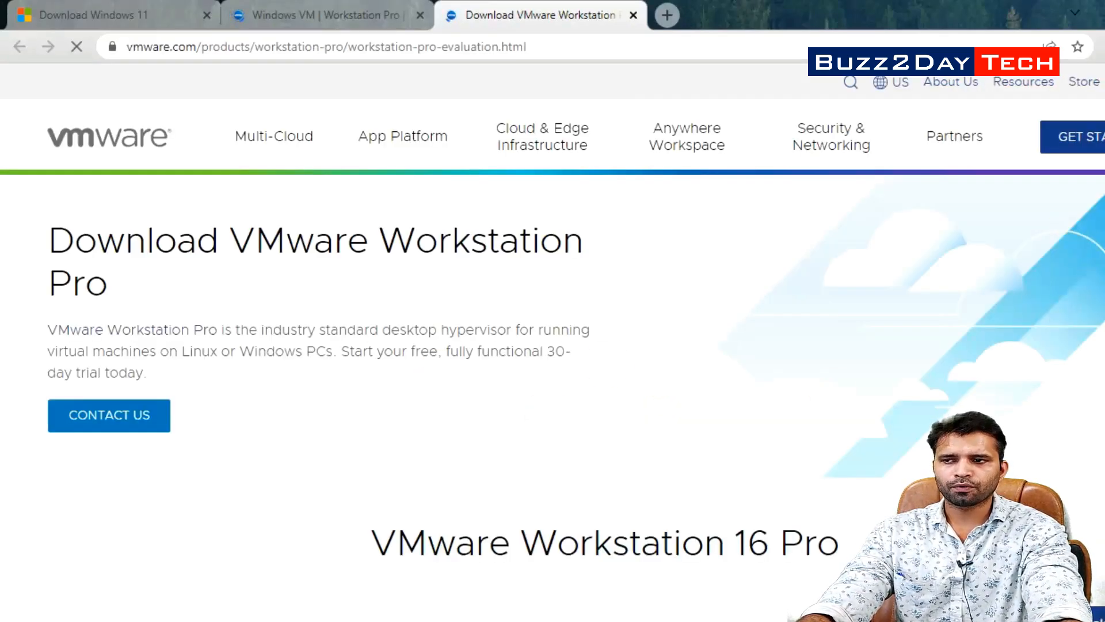
scroll(576, 398, down, 8)
scroll(575, 397, down, 1)
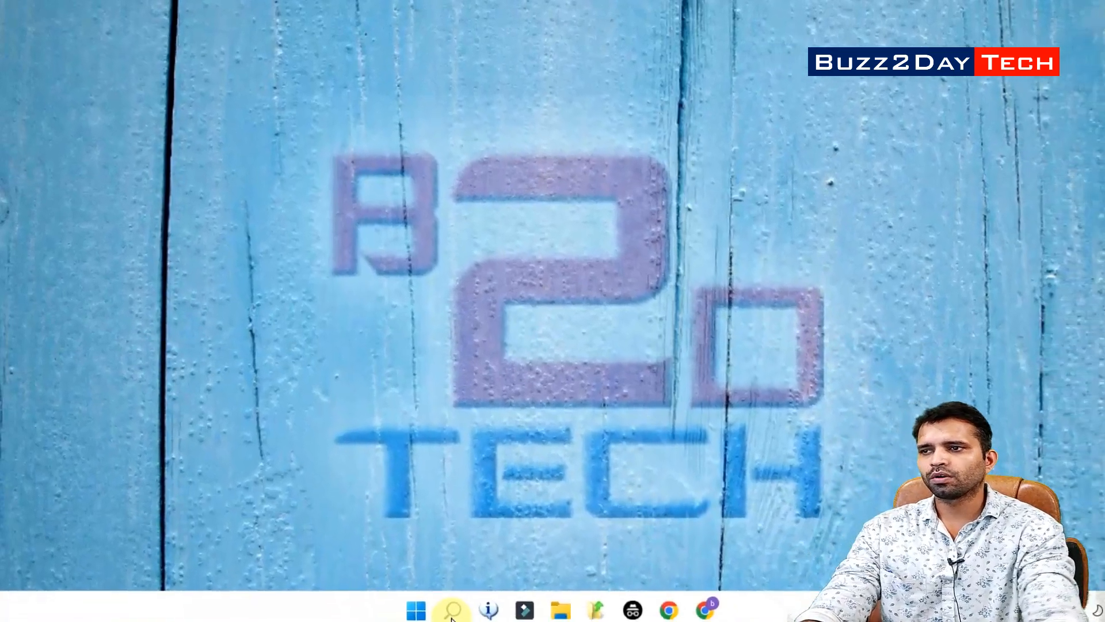
Search Windows for 'vmware' and launch VMware Workstation 16 Player
click(452, 611)
text(vmware)
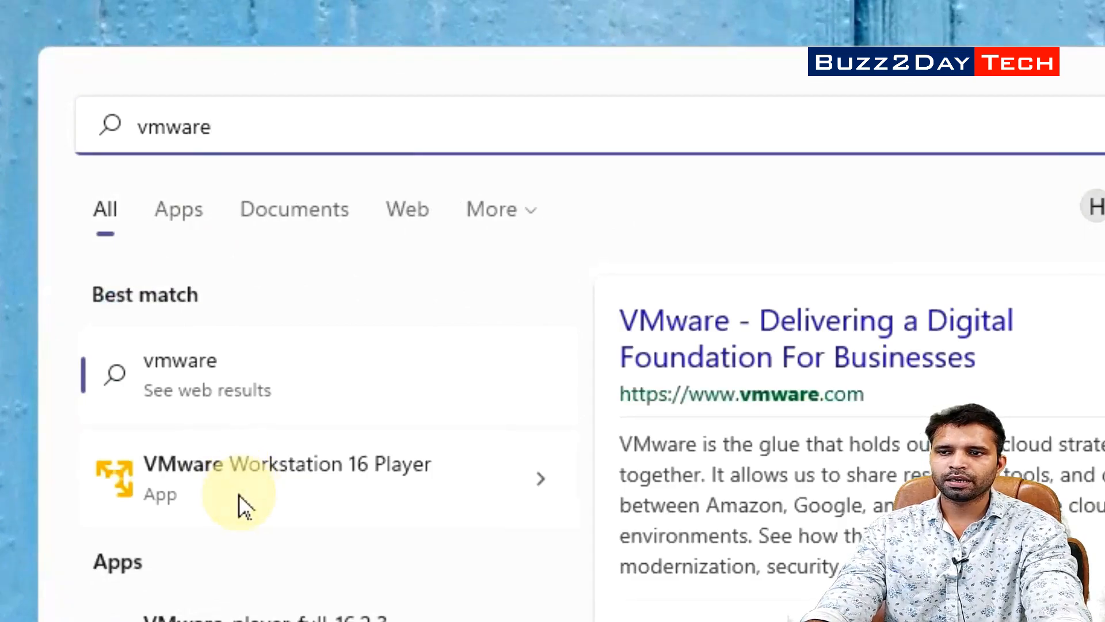
click(376, 477)
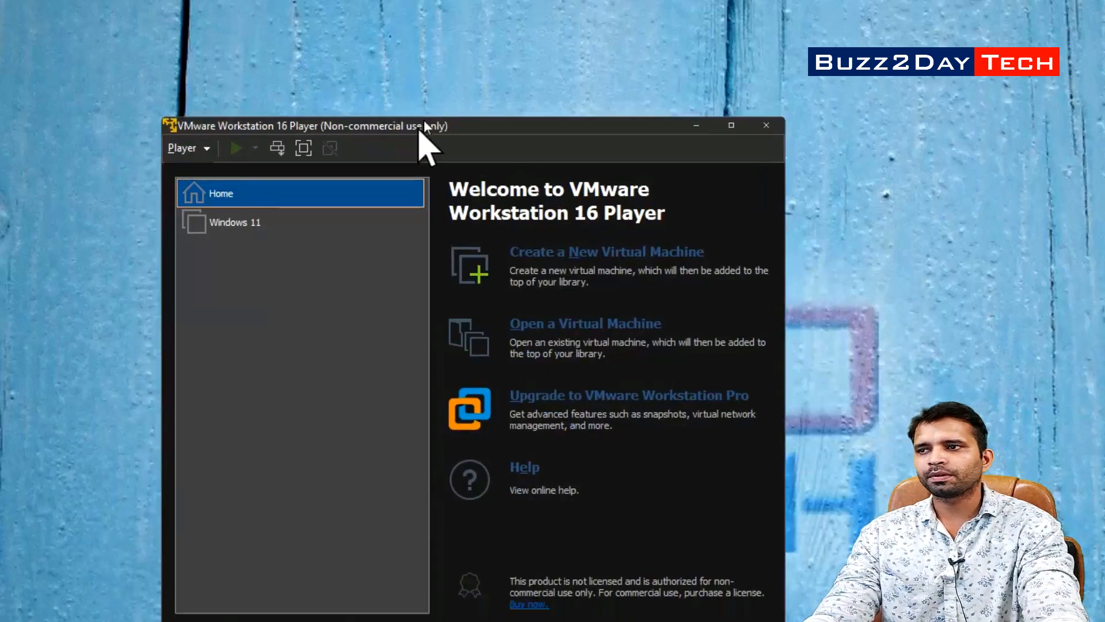
click(341, 230)
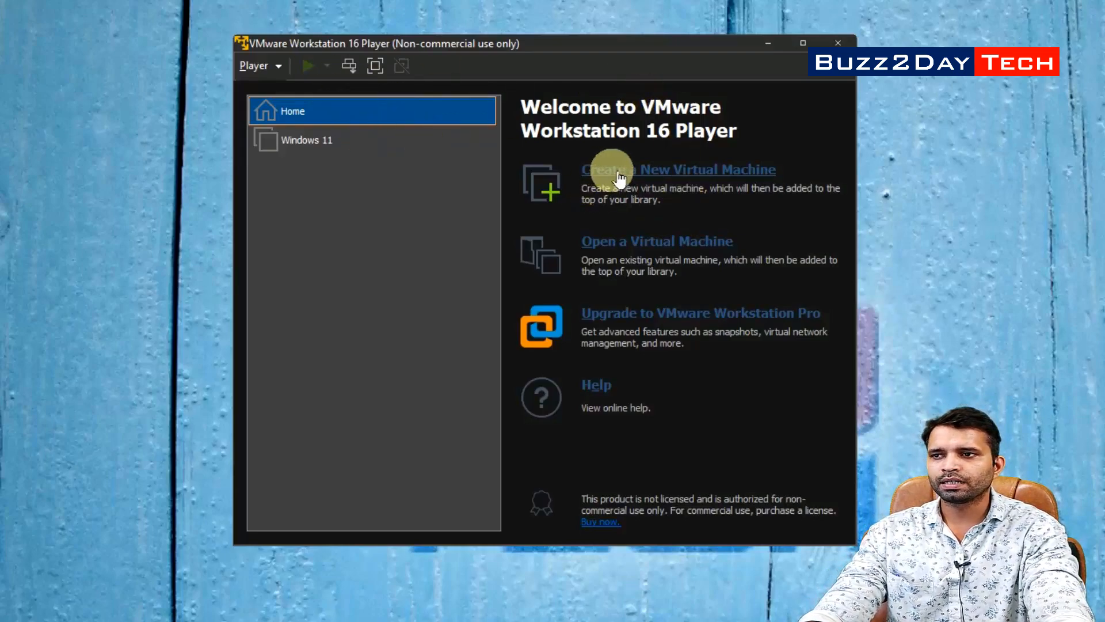
Start a new virtual machine that installs from an ISO image file
click(685, 172)
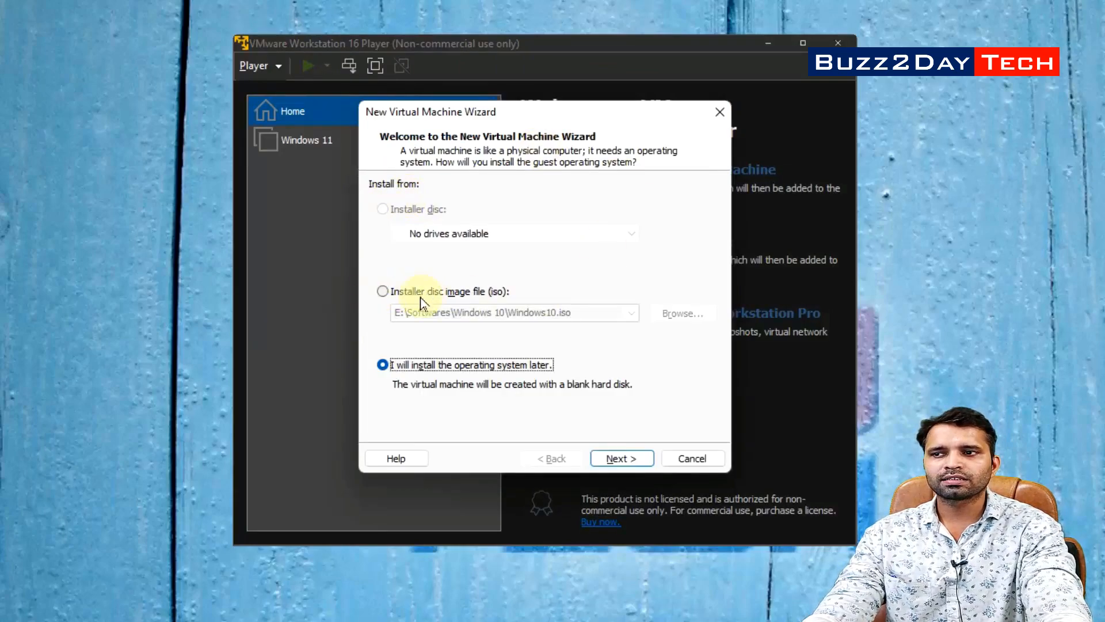
click(456, 297)
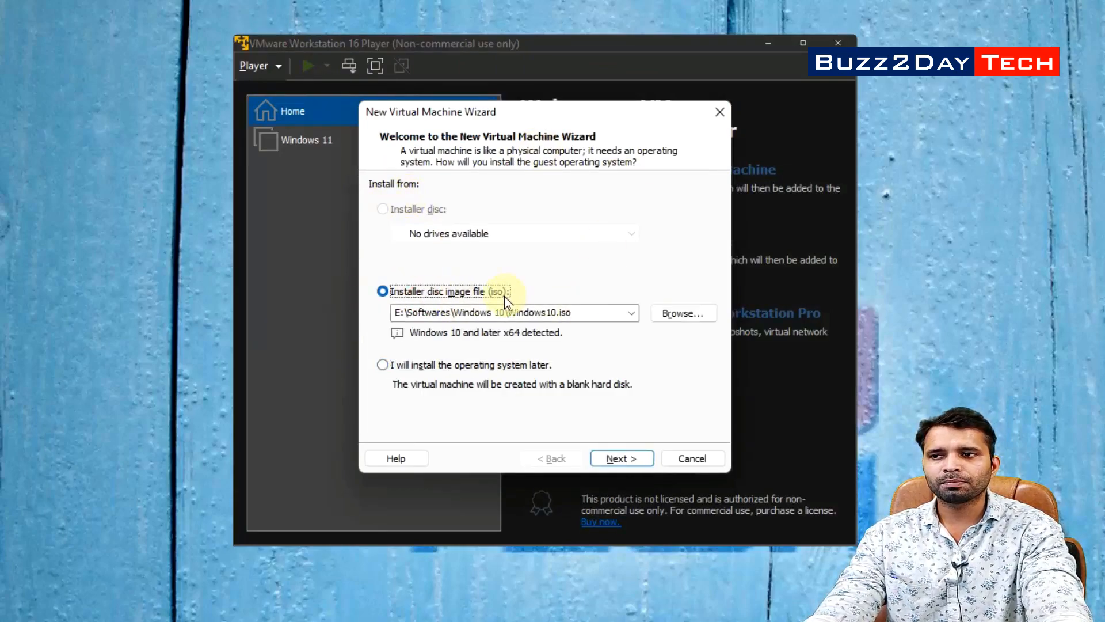
click(674, 315)
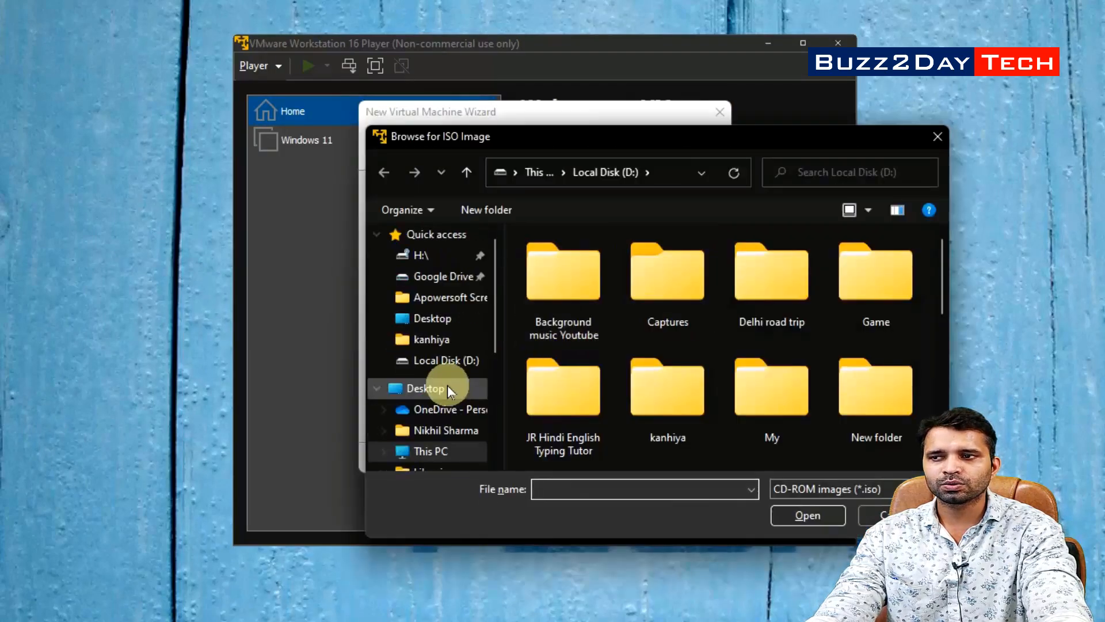
scroll(484, 387, down, 1)
scroll(461, 311, up, 1)
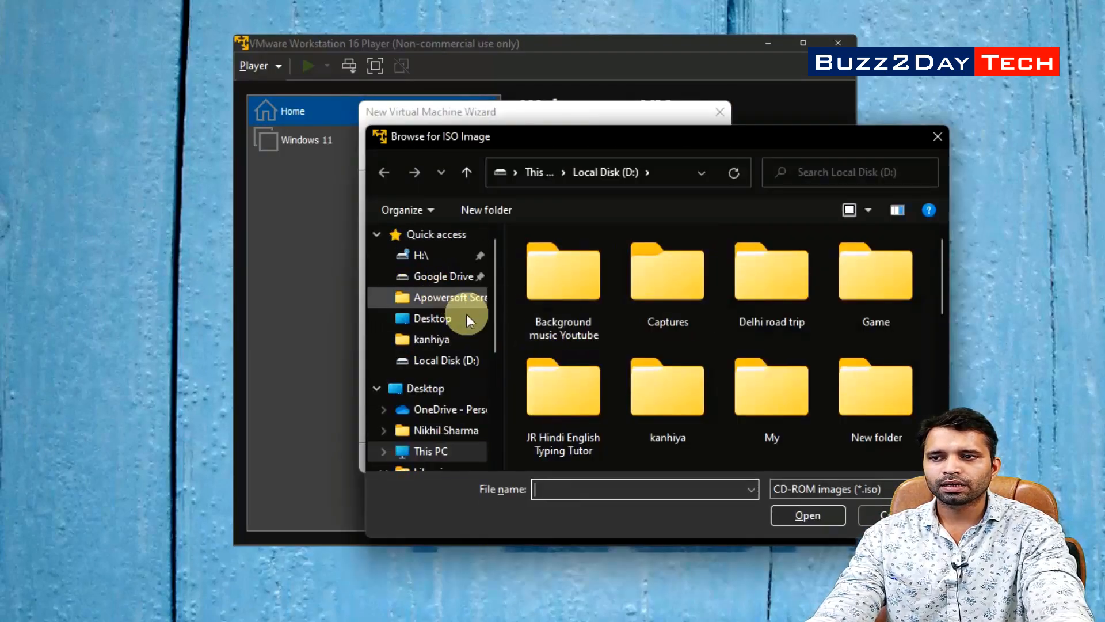
scroll(461, 380, down, 1)
Select D:\Win11_English_x64v1.iso as the installer image and continue to guest OS selection
click(455, 389)
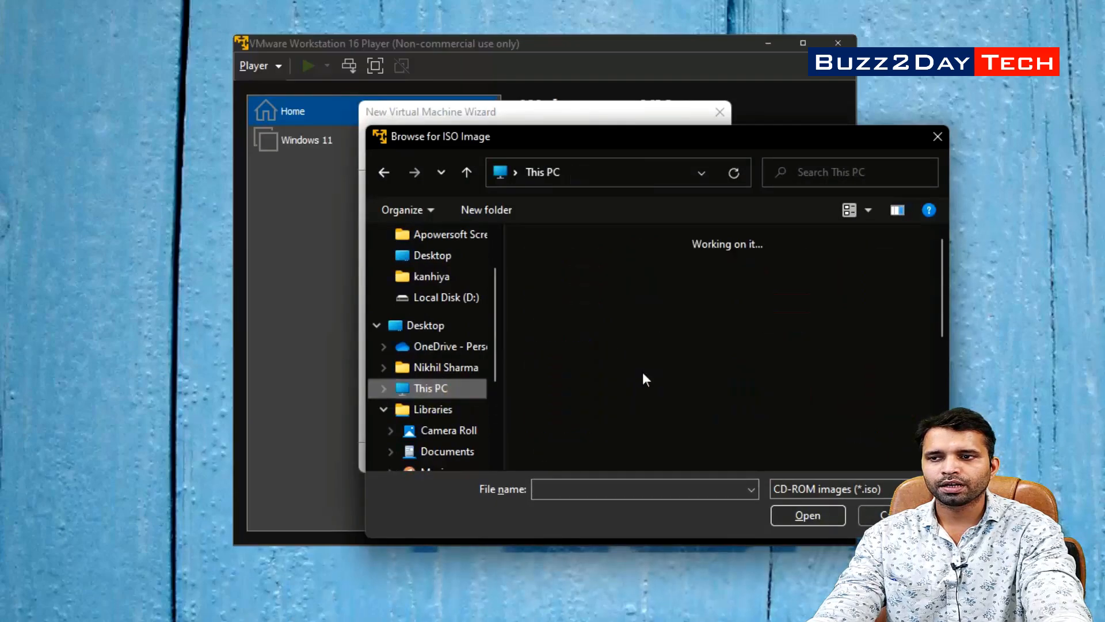
double_click(623, 424)
scroll(748, 365, down, 2)
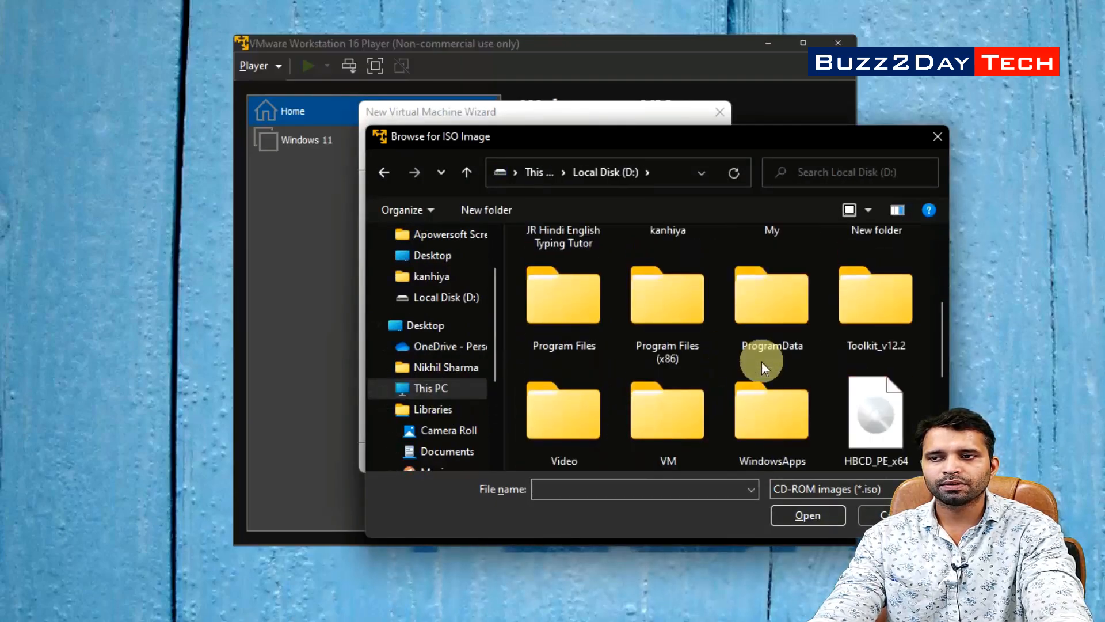
scroll(761, 361, down, 3)
click(564, 405)
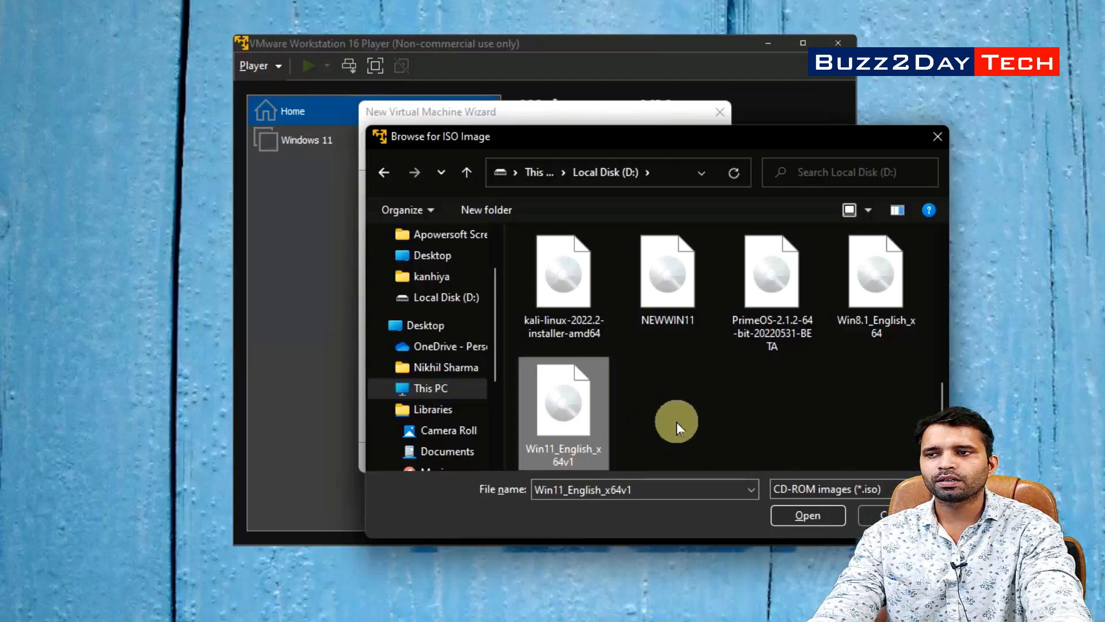
click(823, 515)
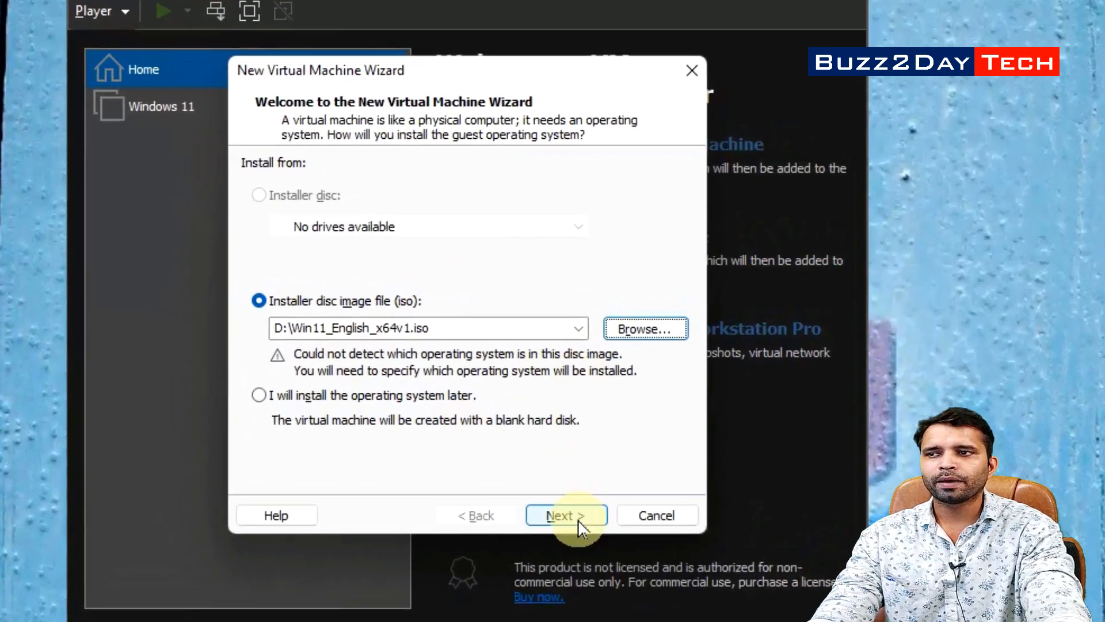
click(602, 480)
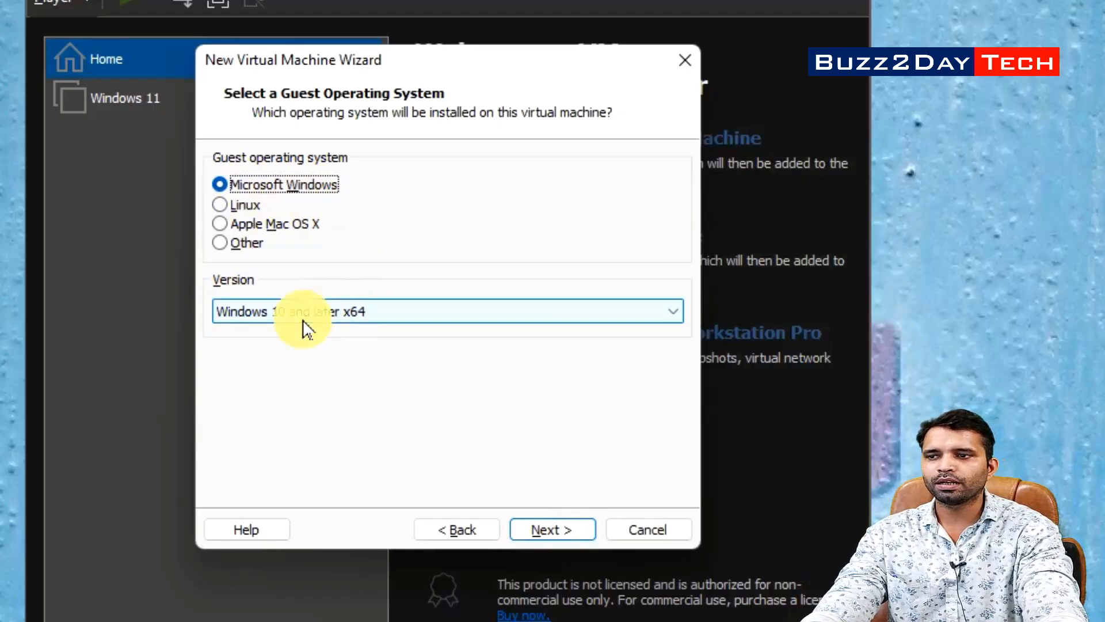
Keep Windows 10 and later x64 as the guest version and continue
click(321, 313)
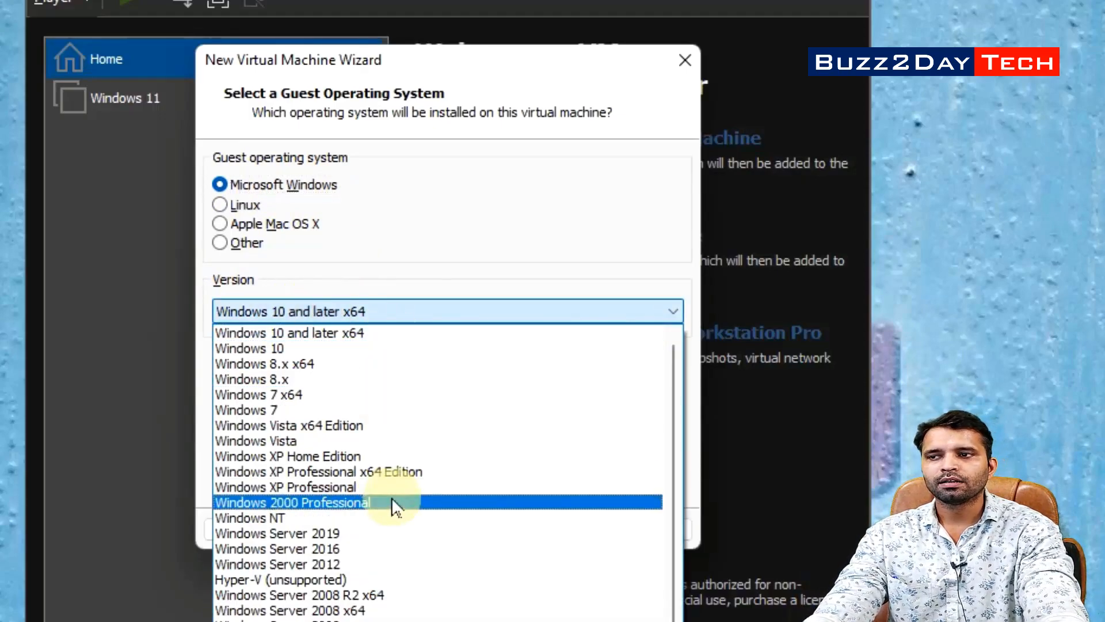
scroll(424, 395, down, 1)
scroll(419, 413, up, 1)
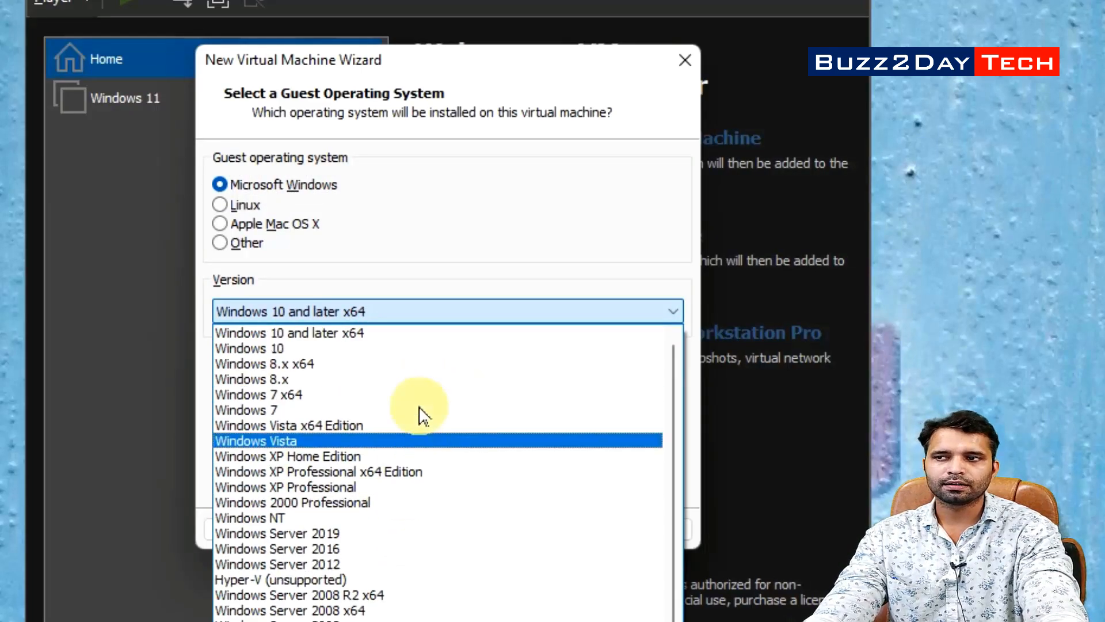
click(330, 334)
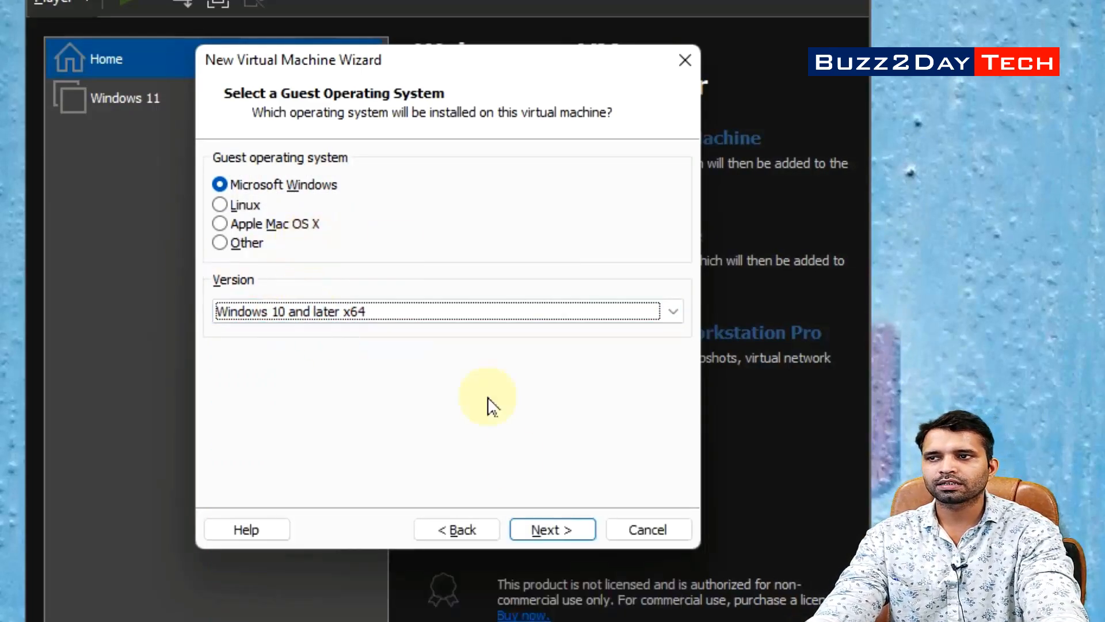
click(581, 536)
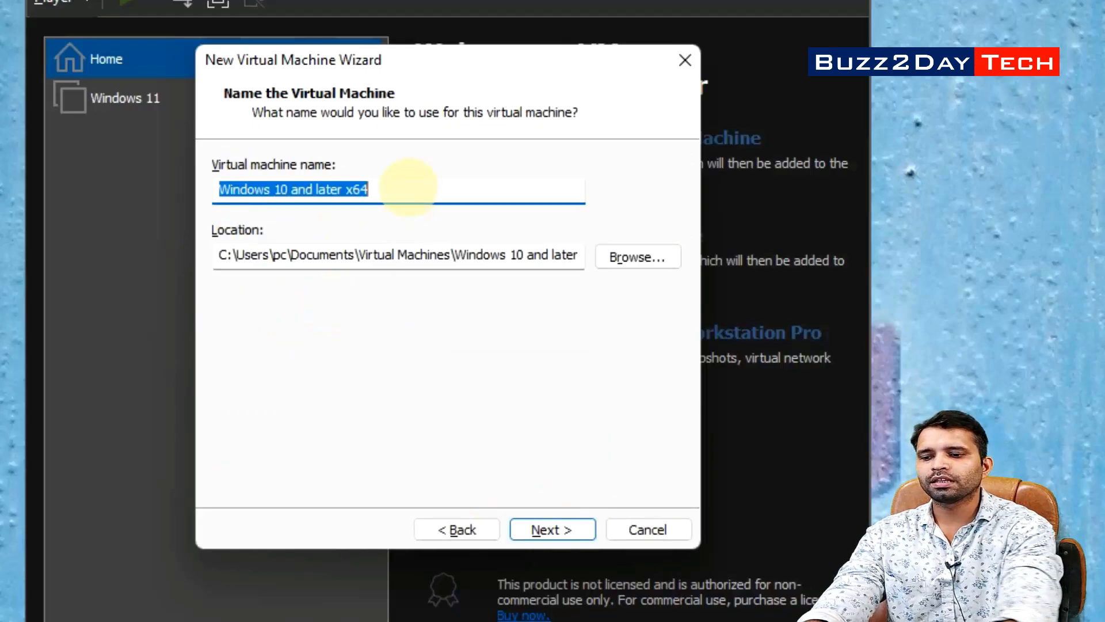
Name the virtual machine 'Windows 11 Testing'
click(407, 187)
key(ctrl+a)
text(W)
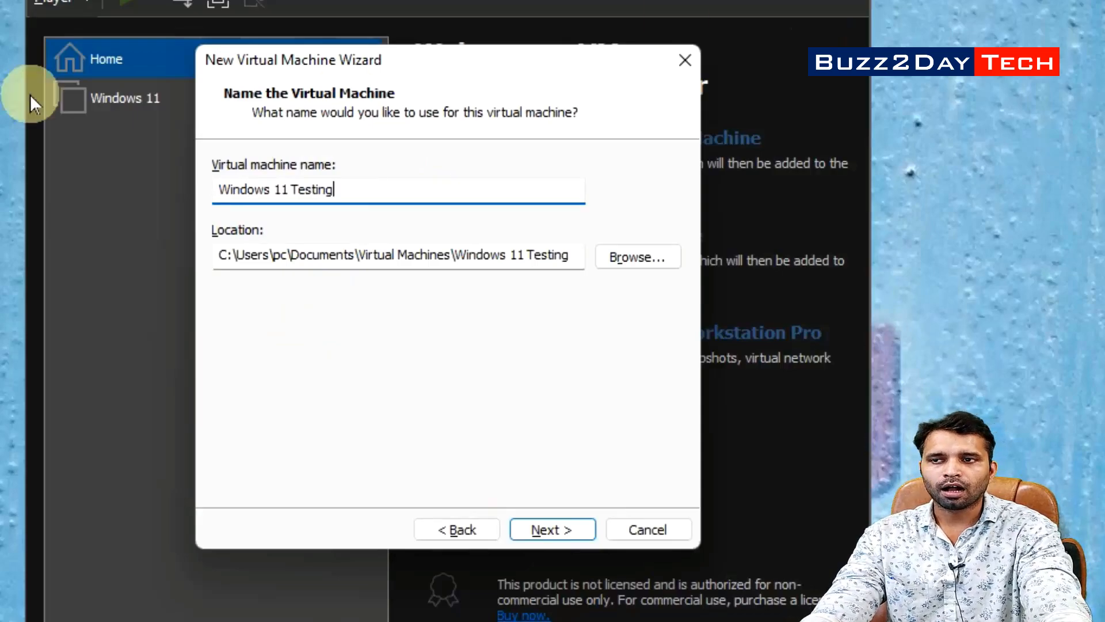
Store the machine in a newly created folder, D:\New Virtual machine
click(609, 257)
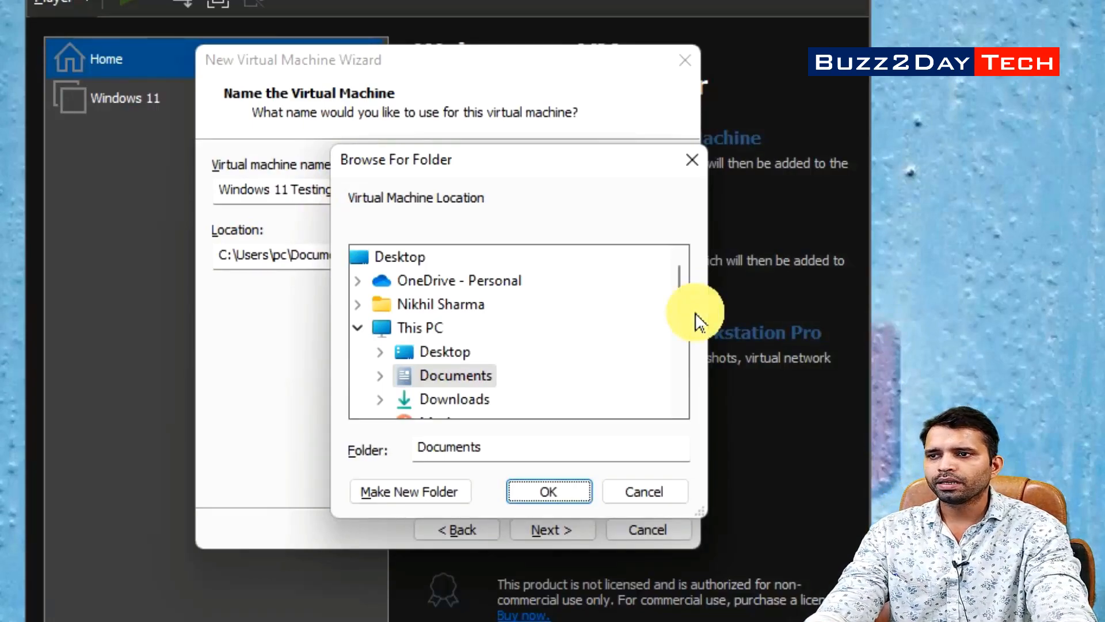
scroll(446, 357, down, 2)
scroll(447, 357, up, 2)
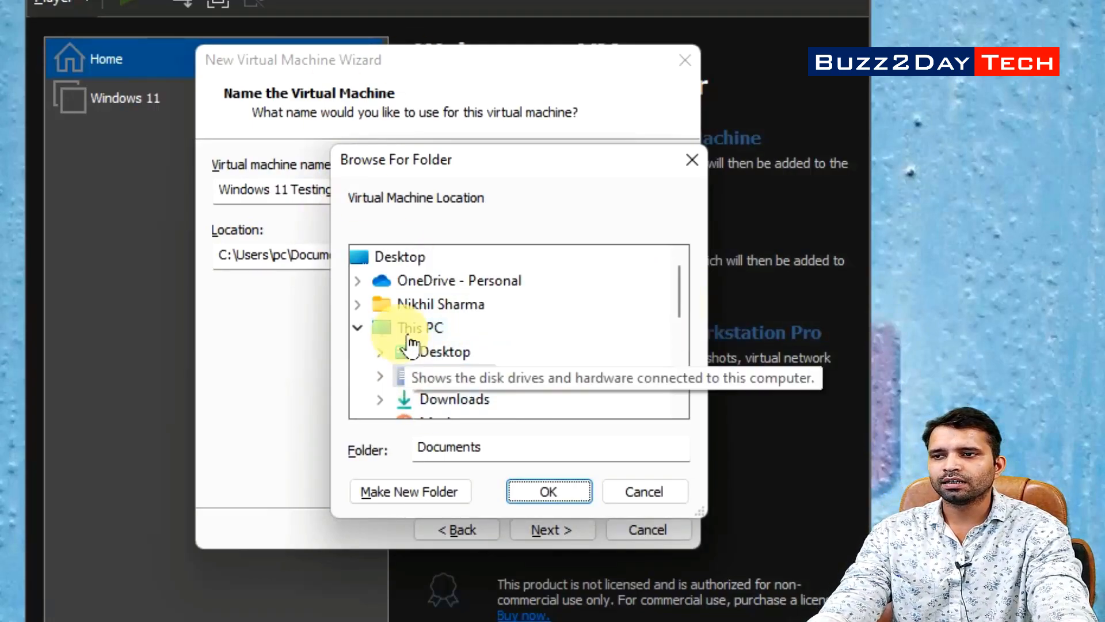
click(392, 326)
scroll(488, 385, down, 2)
double_click(431, 380)
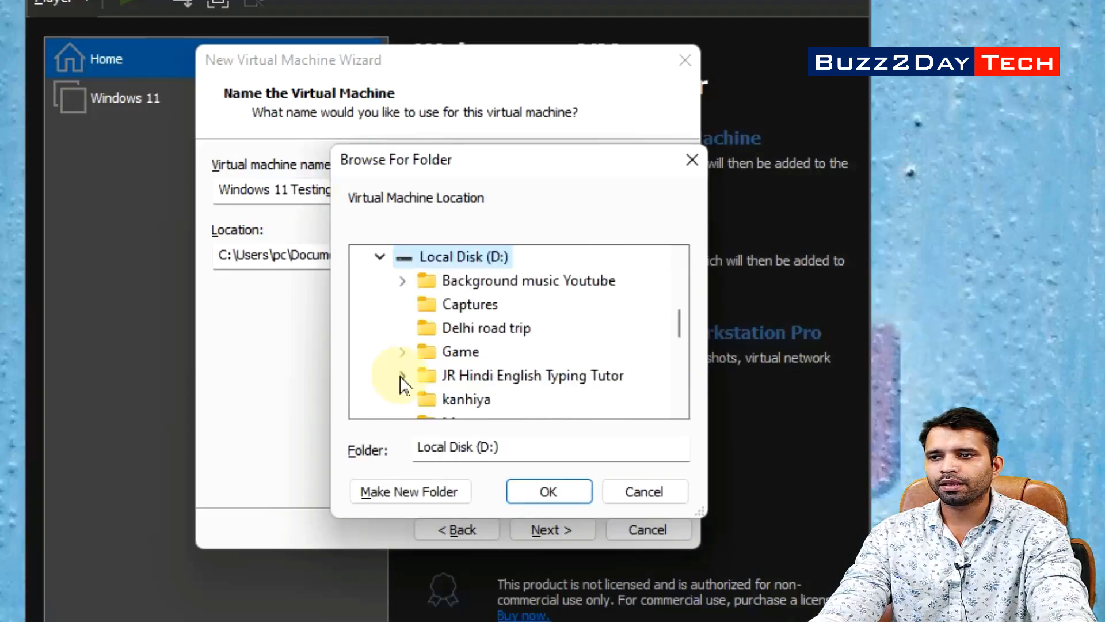
scroll(499, 391, down, 5)
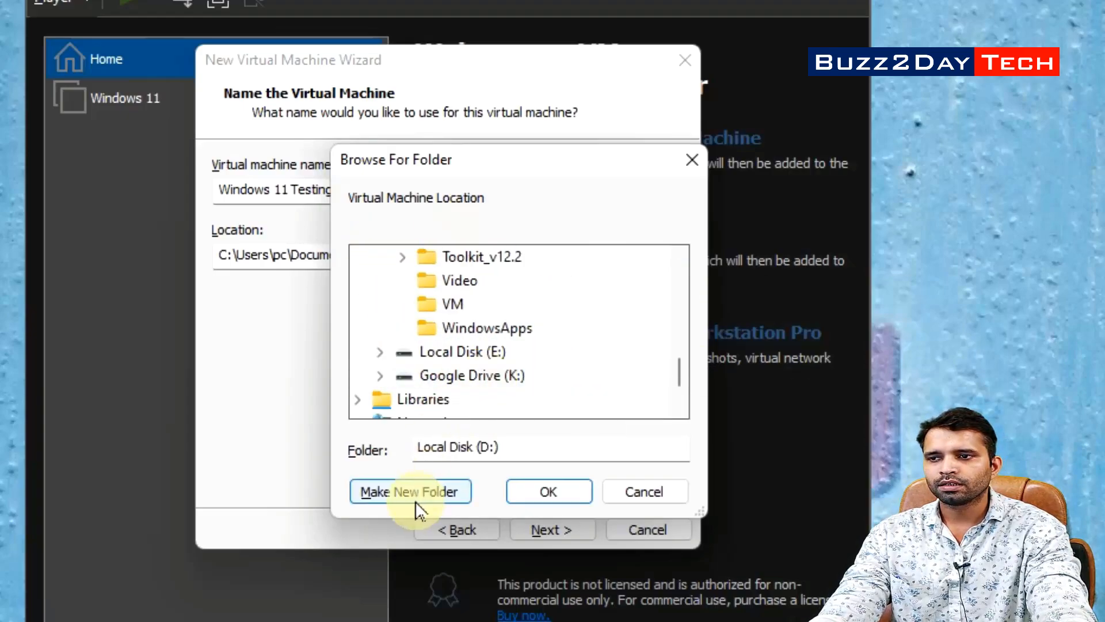
scroll(491, 395, up, 5)
click(451, 490)
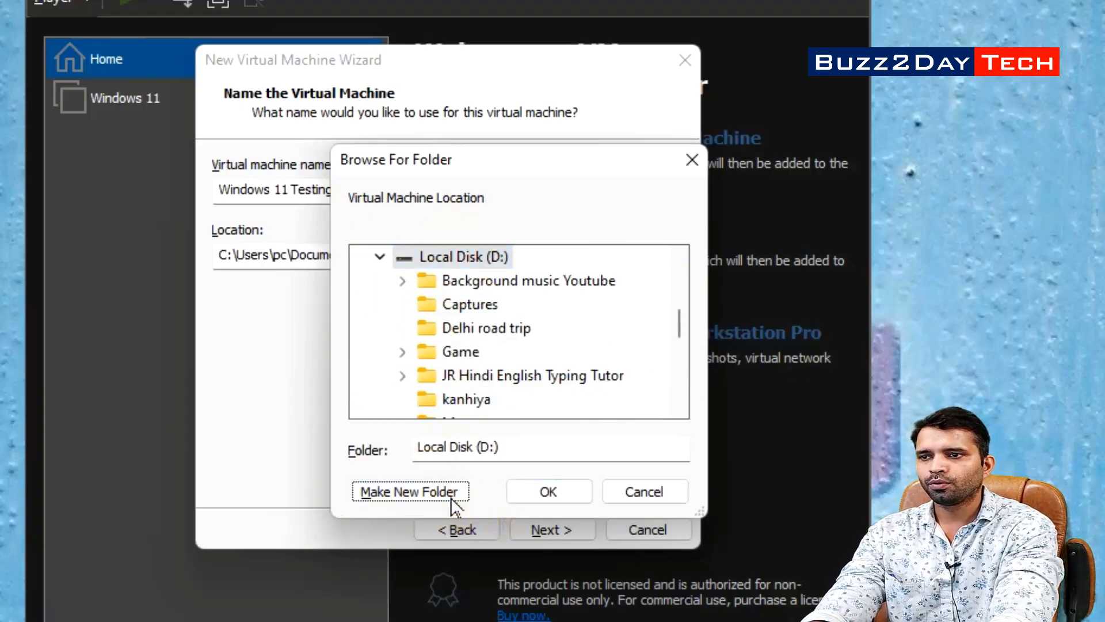
text(New)
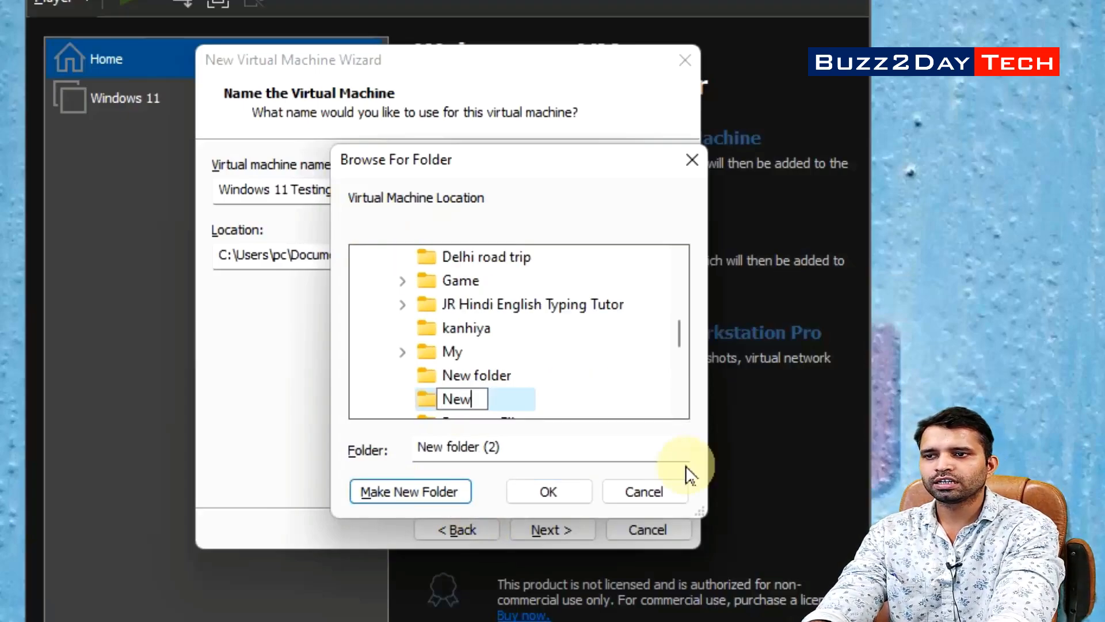
text( Virtual machine)
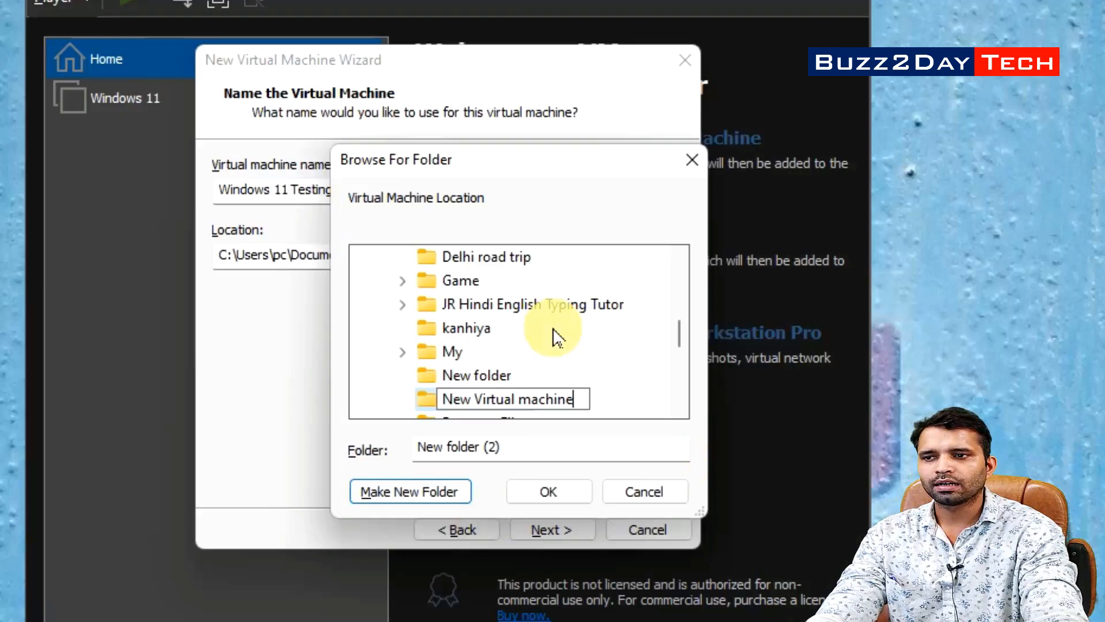
key(Return)
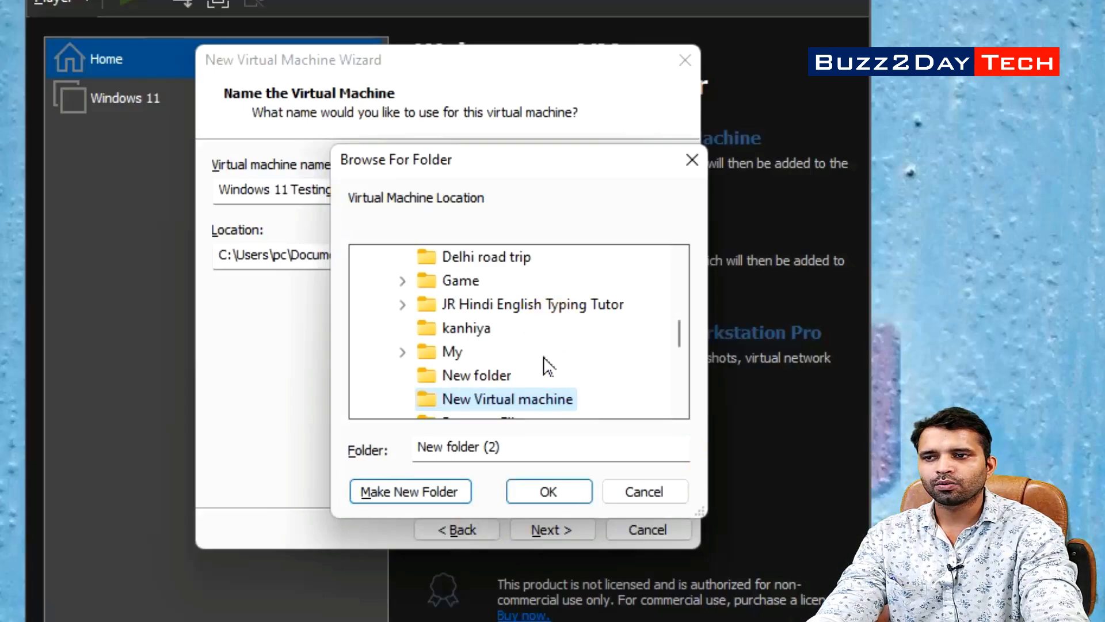
click(561, 499)
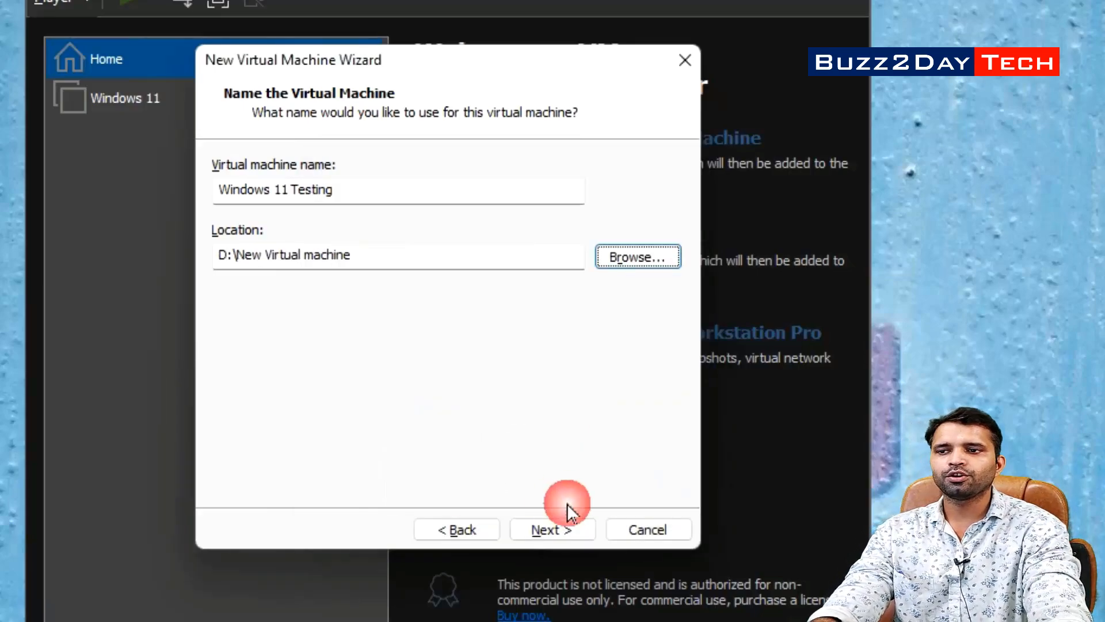
drag(352, 254, 219, 254)
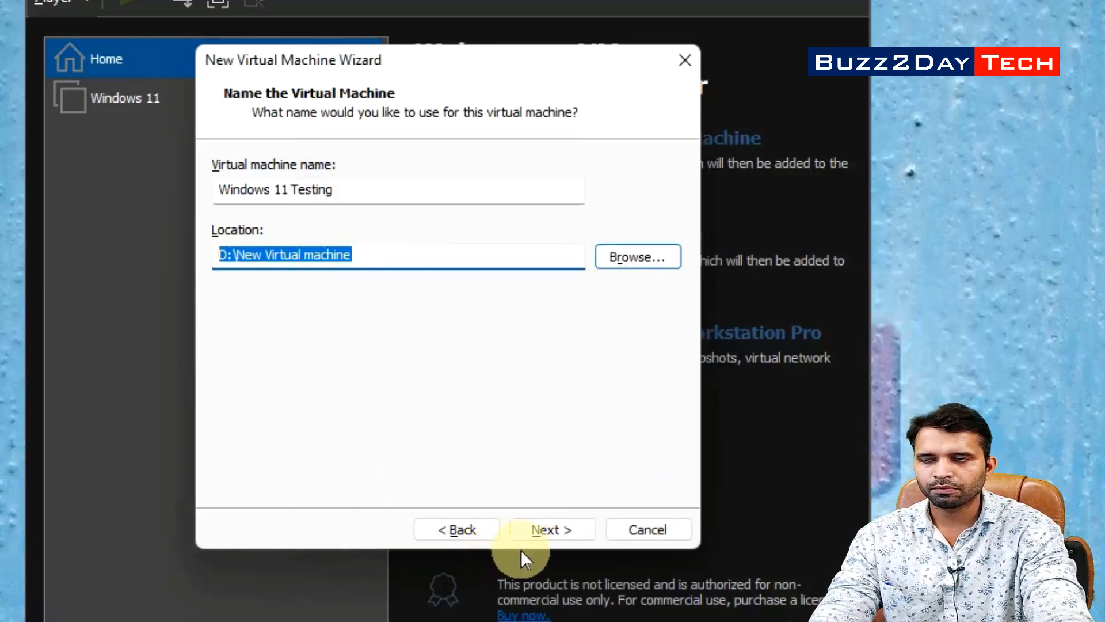
Keep the 30 GB split virtual disk and proceed to the Ready to Create summary
click(568, 537)
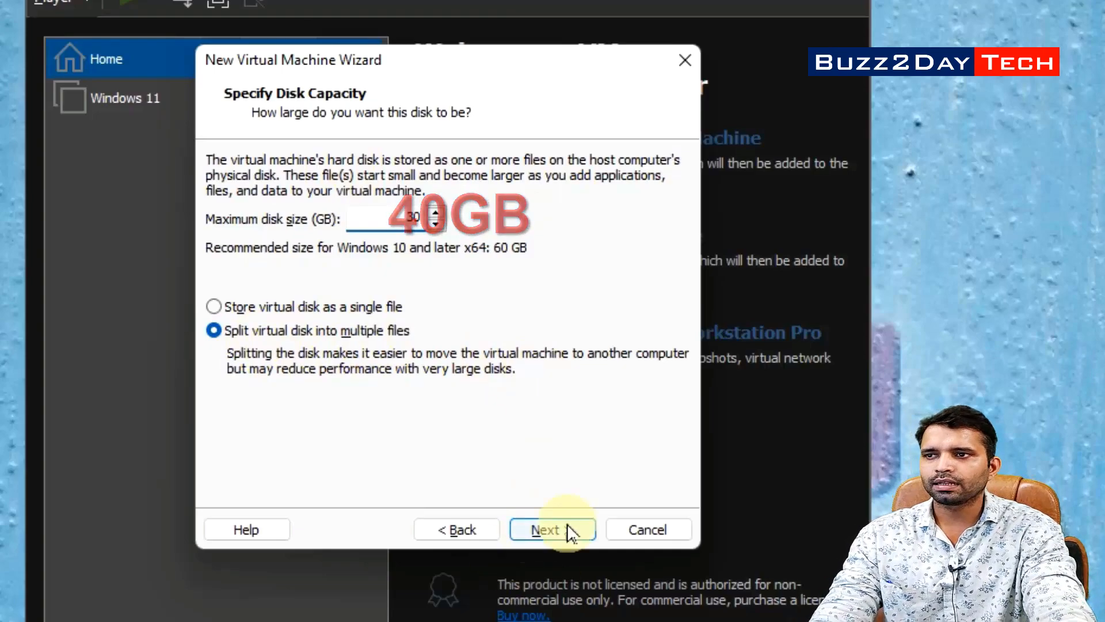
click(579, 530)
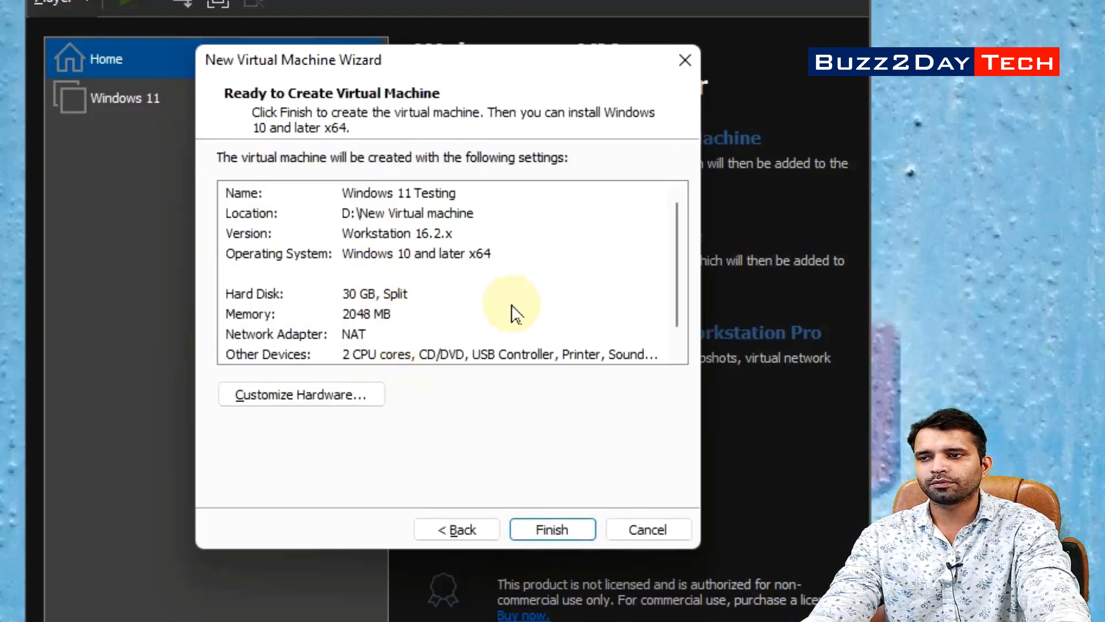
Customize the hardware to 6000 MB memory and 2 processor cores
click(314, 397)
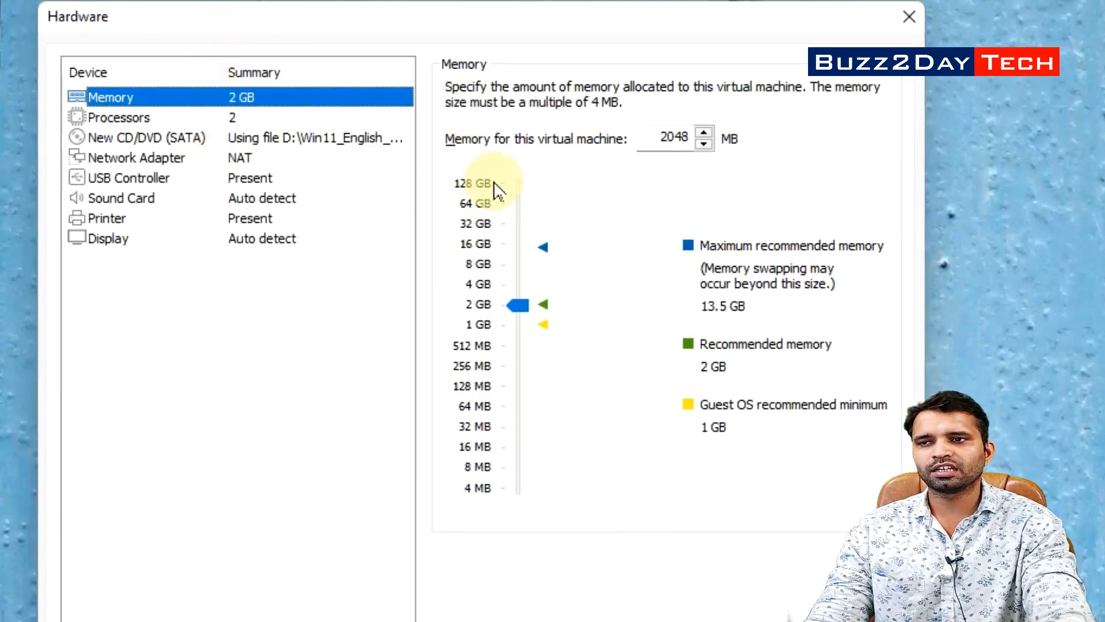
double_click(675, 137)
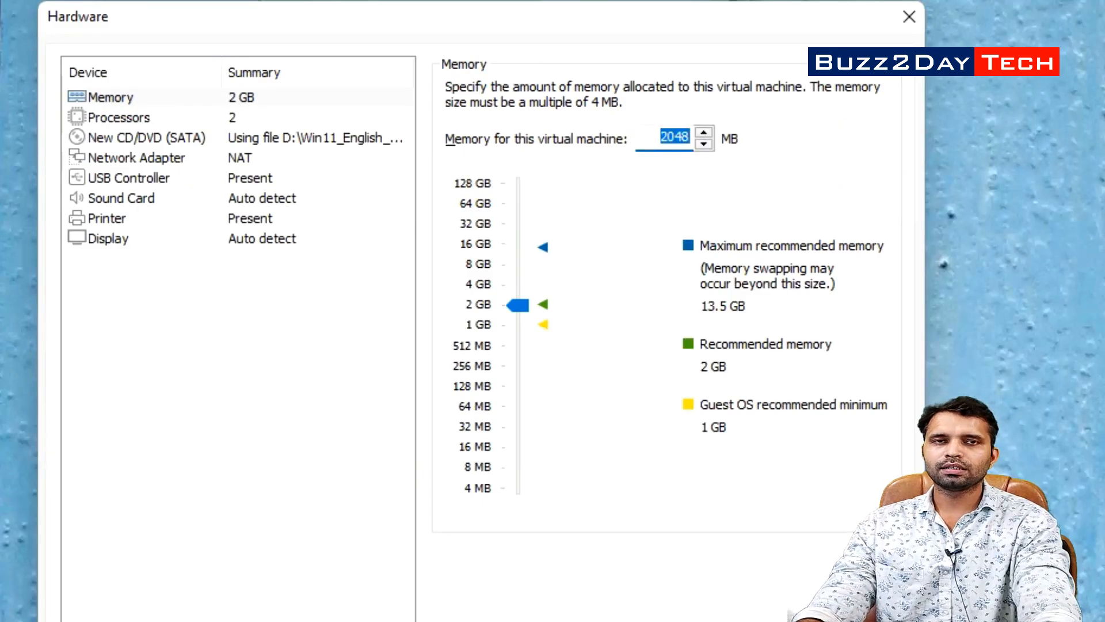
text(6000)
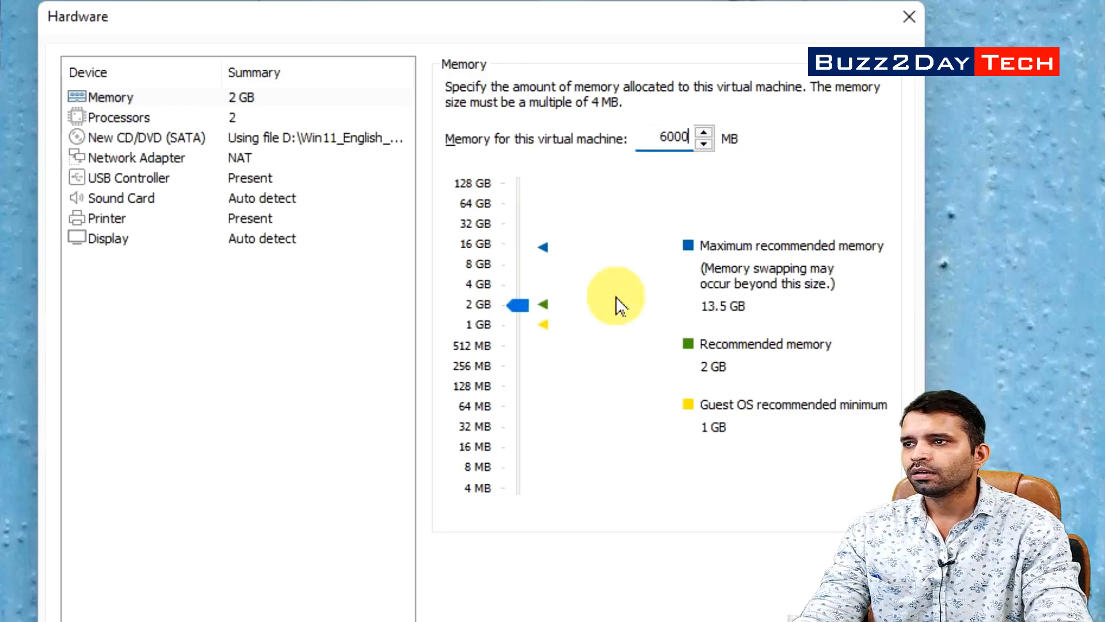
click(134, 120)
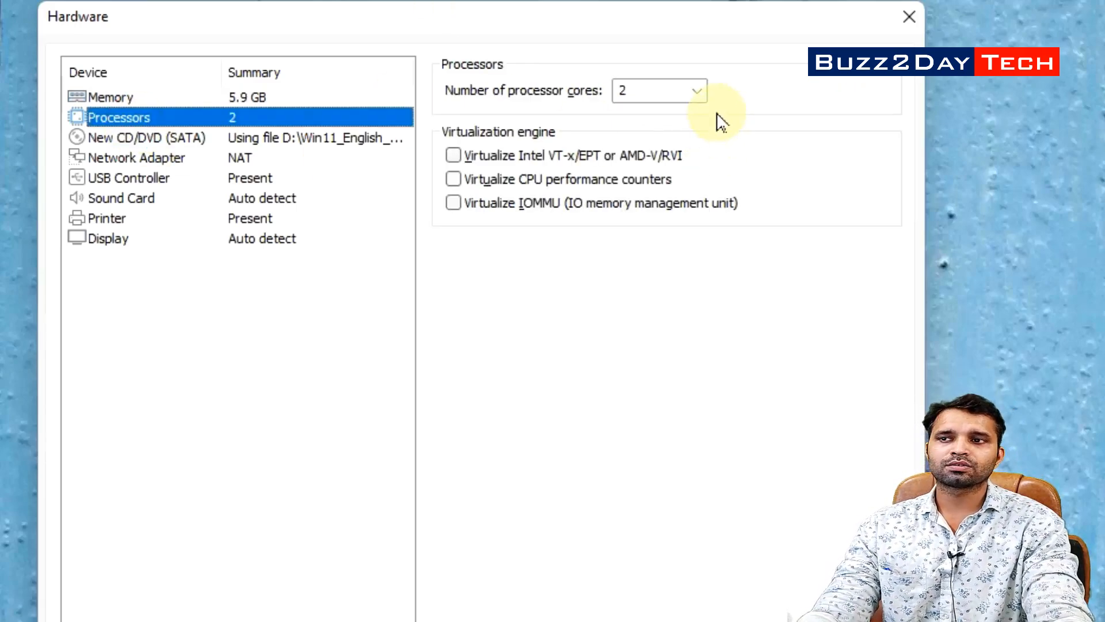
click(698, 92)
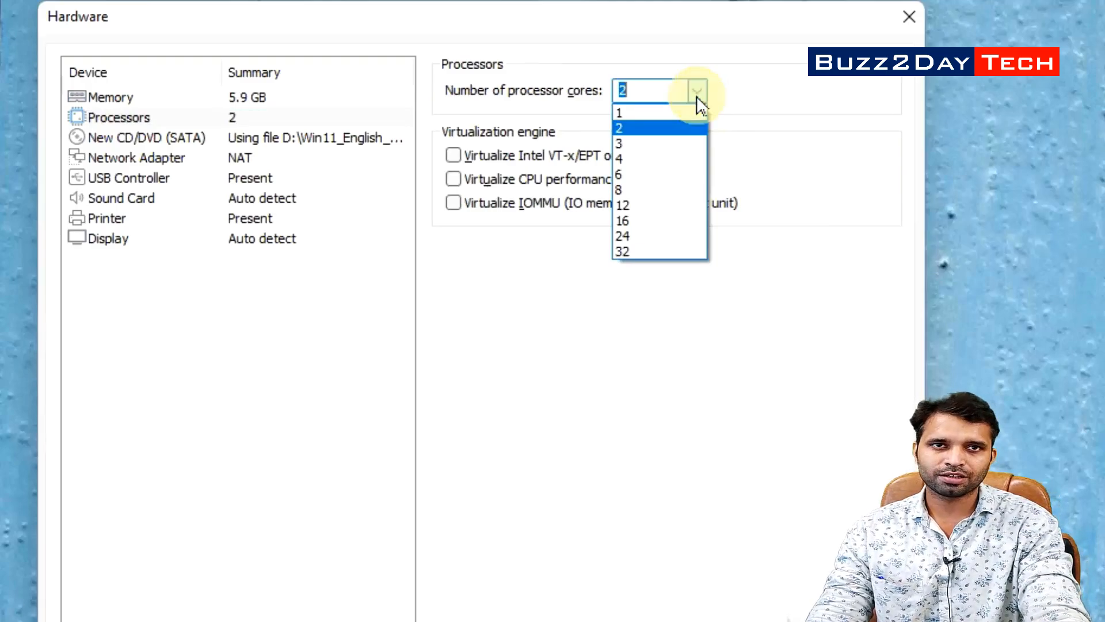
click(667, 131)
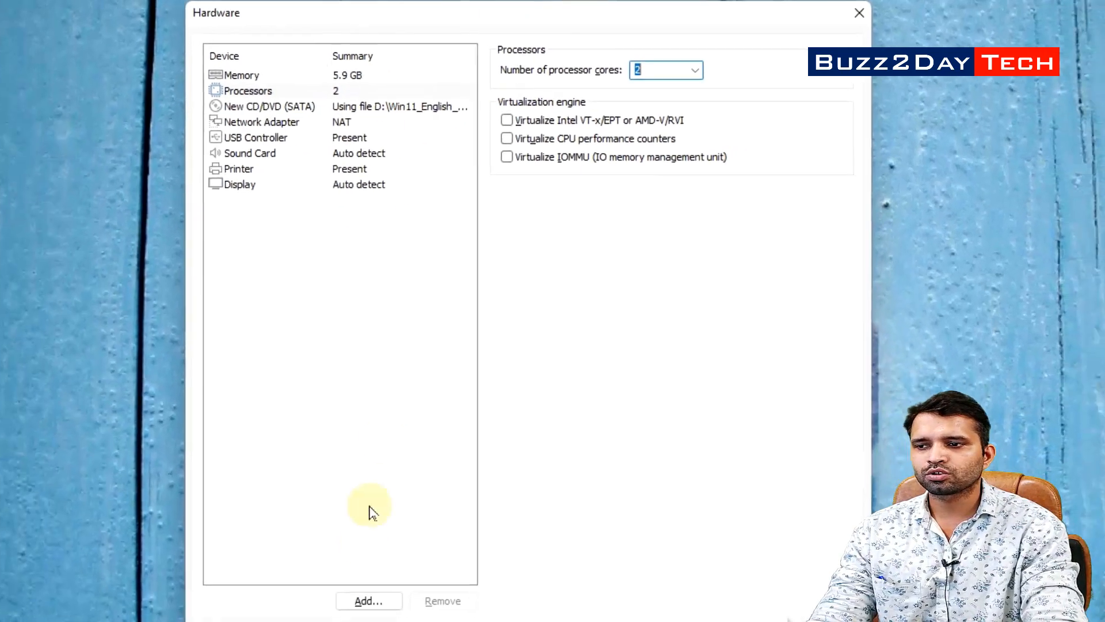
click(747, 600)
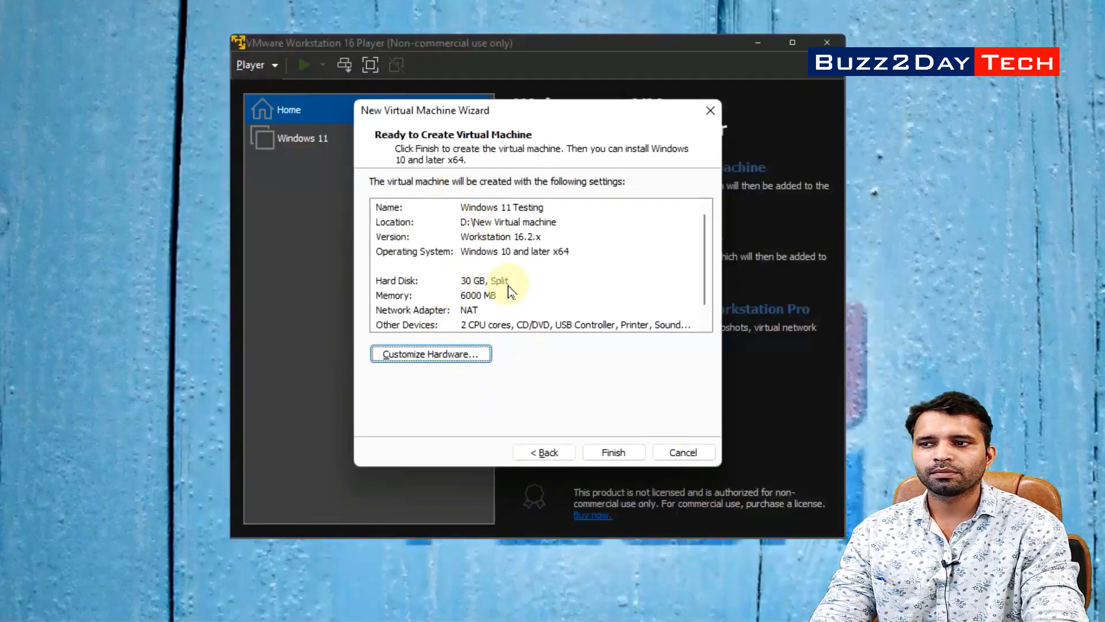
Finish creating Windows 11 Testing, then select the Windows 11 machine and power it on
click(400, 297)
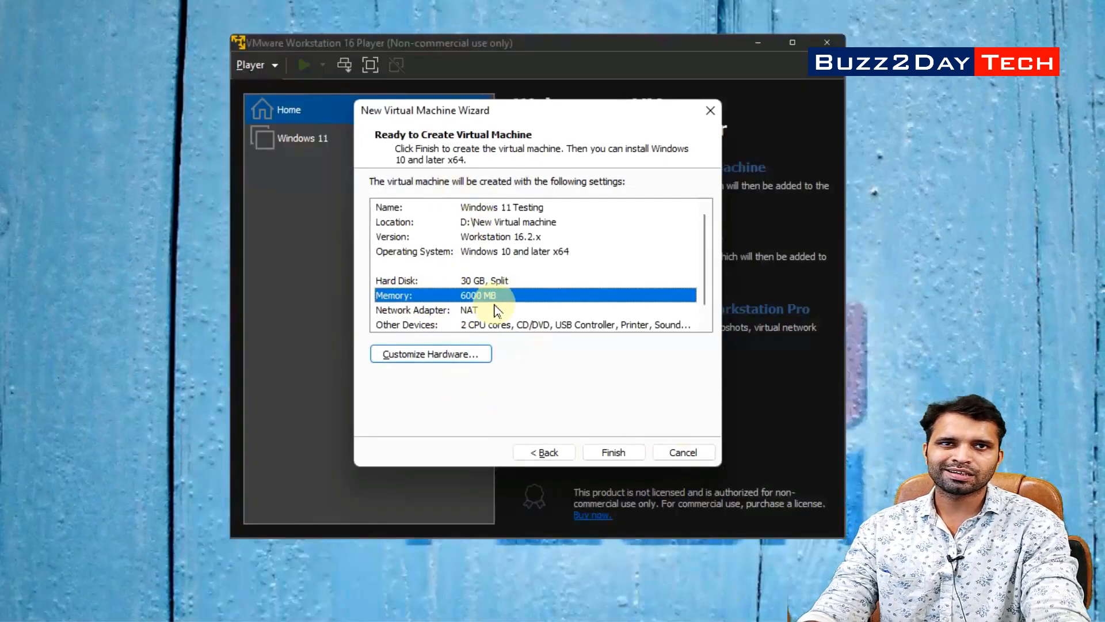
click(611, 454)
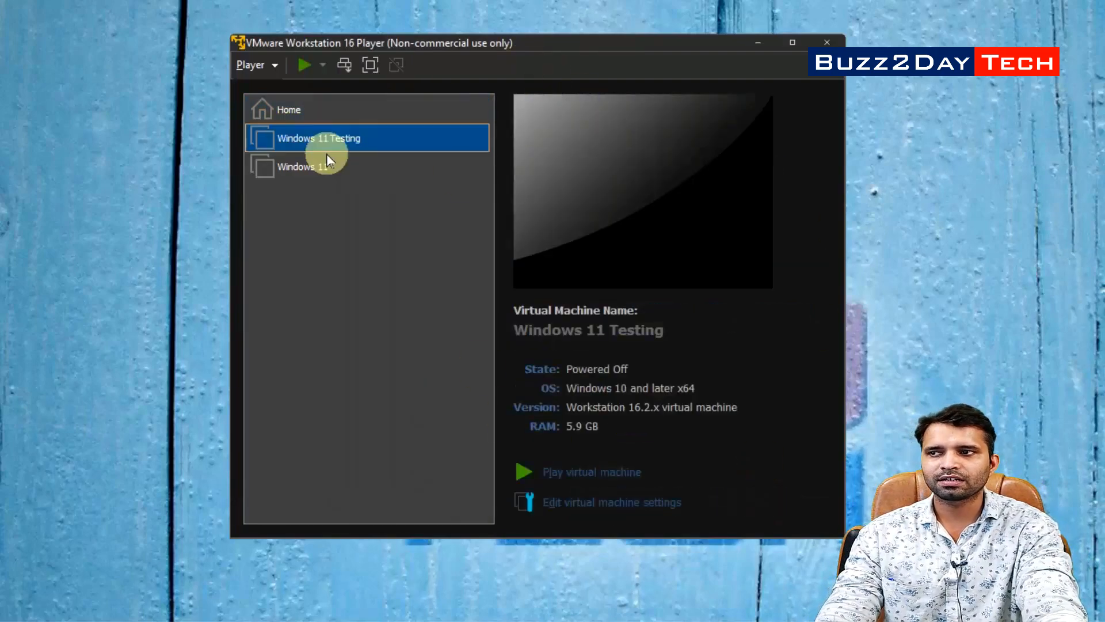
click(344, 144)
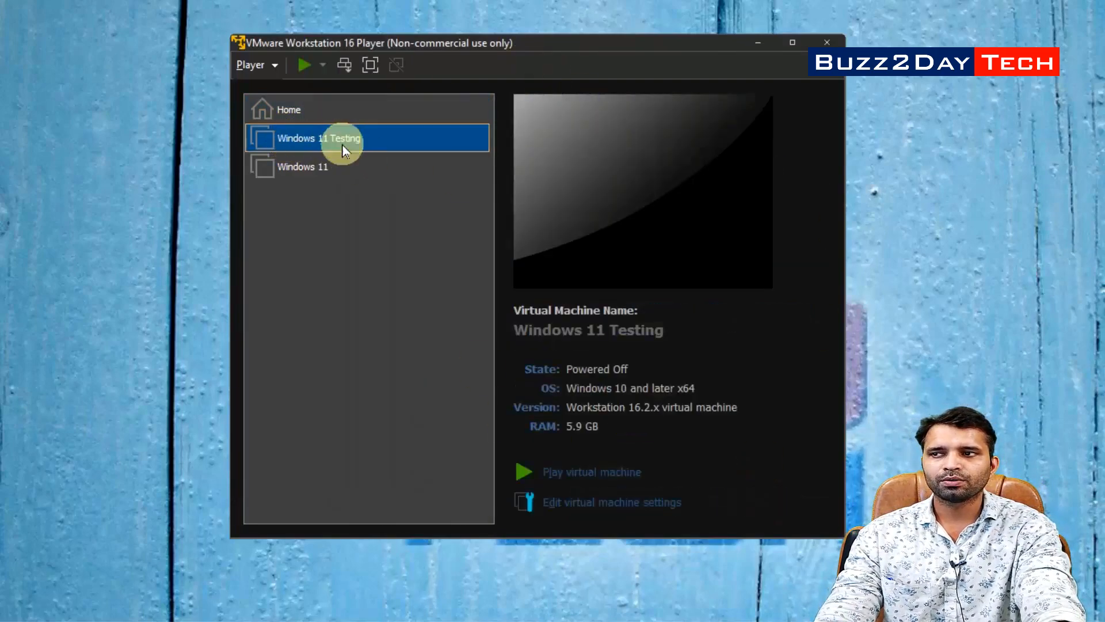
click(319, 172)
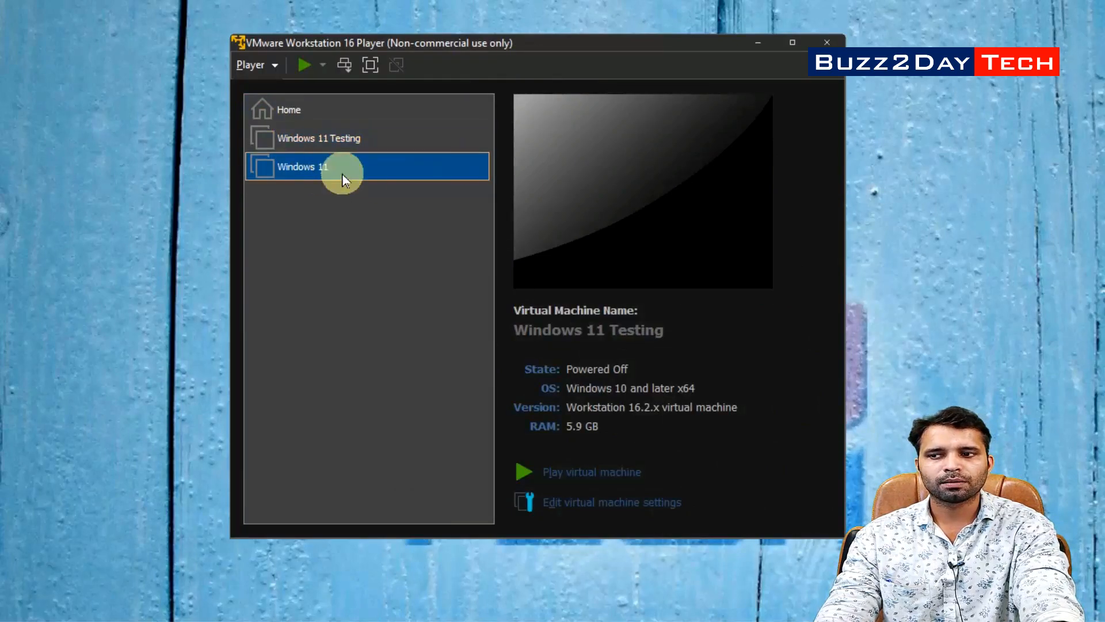
click(349, 141)
click(605, 470)
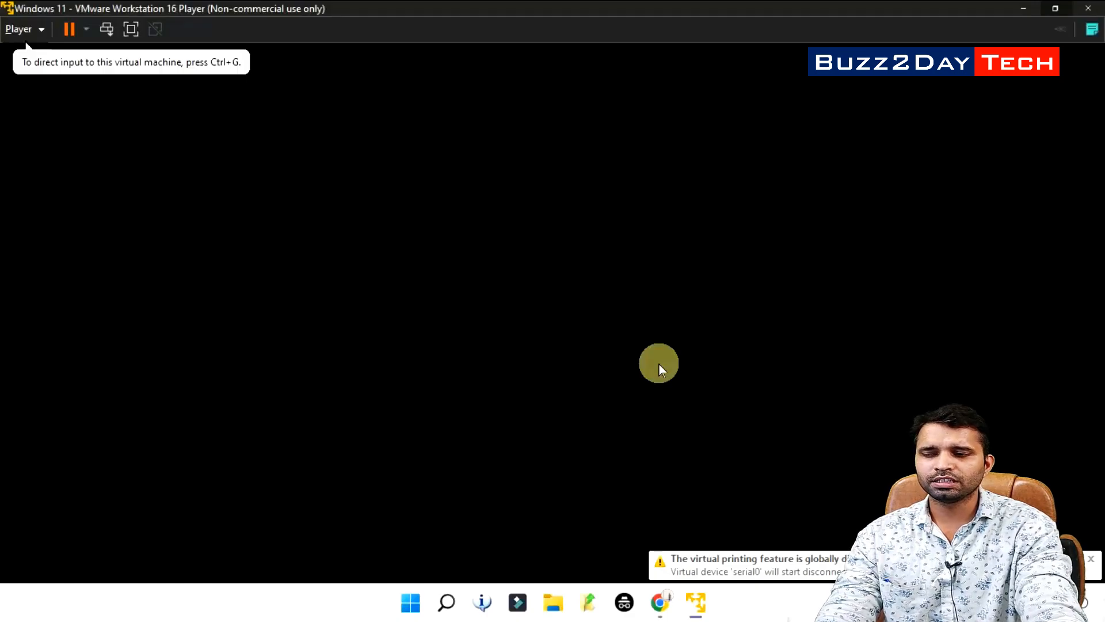
Switch the VM to full screen and let it boot to Windows Setup's language page
click(659, 364)
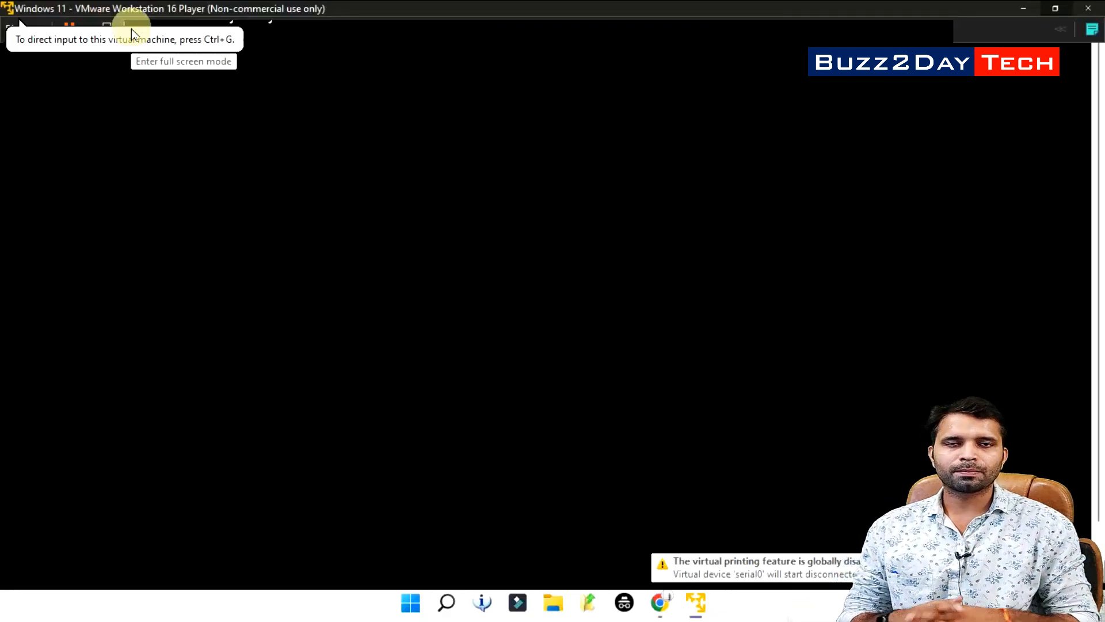
click(132, 34)
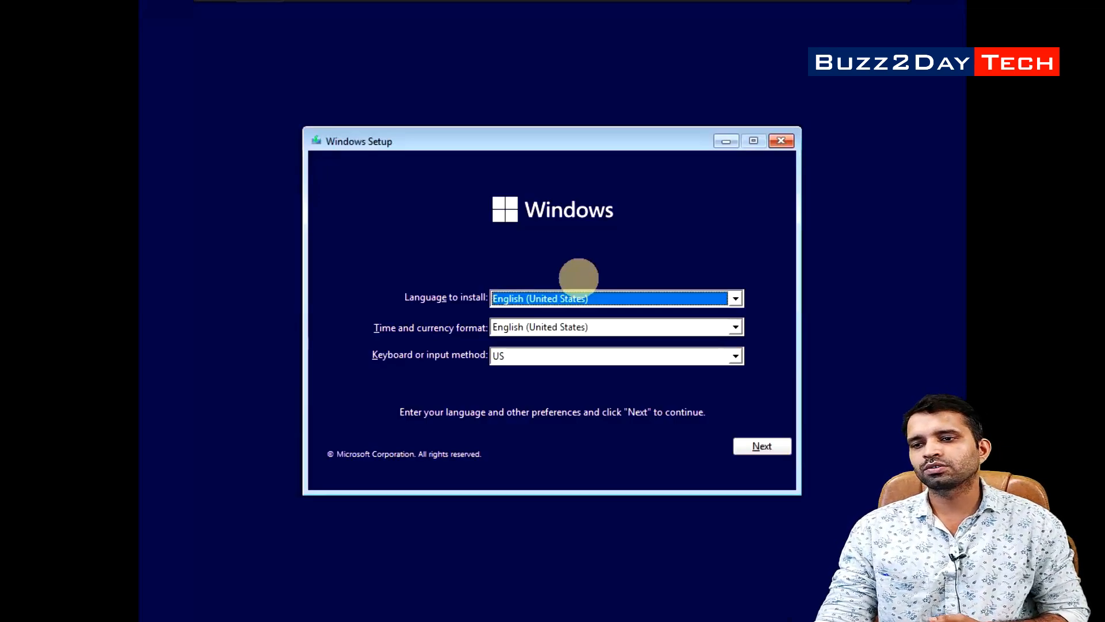
Start the Windows install without a product key, choosing the Windows 11 Pro edition
click(755, 447)
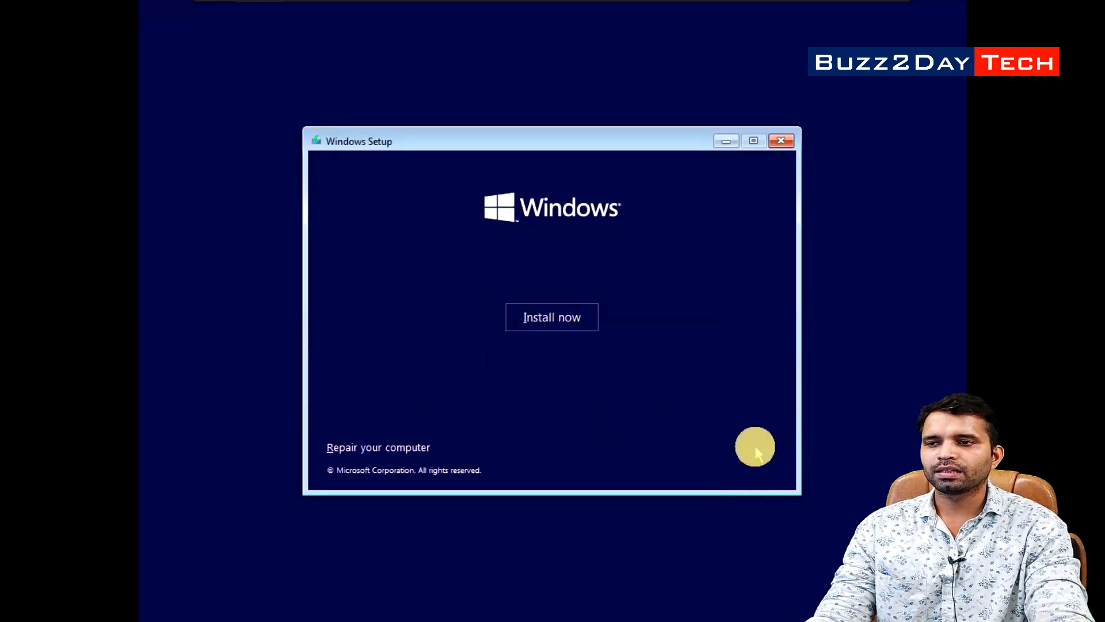
click(556, 314)
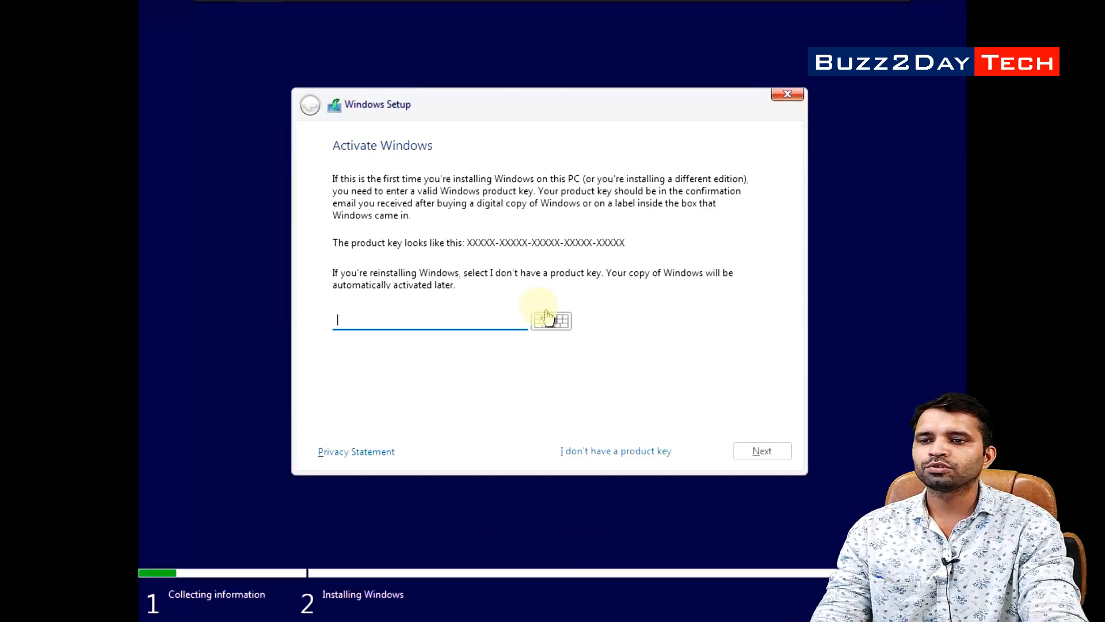
click(608, 451)
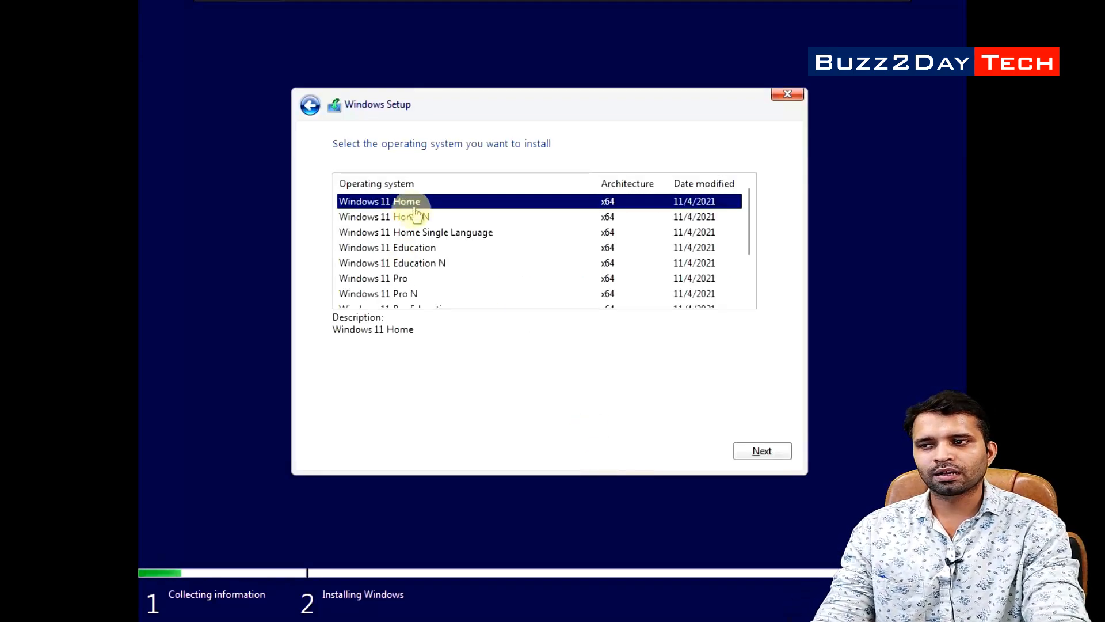
click(404, 278)
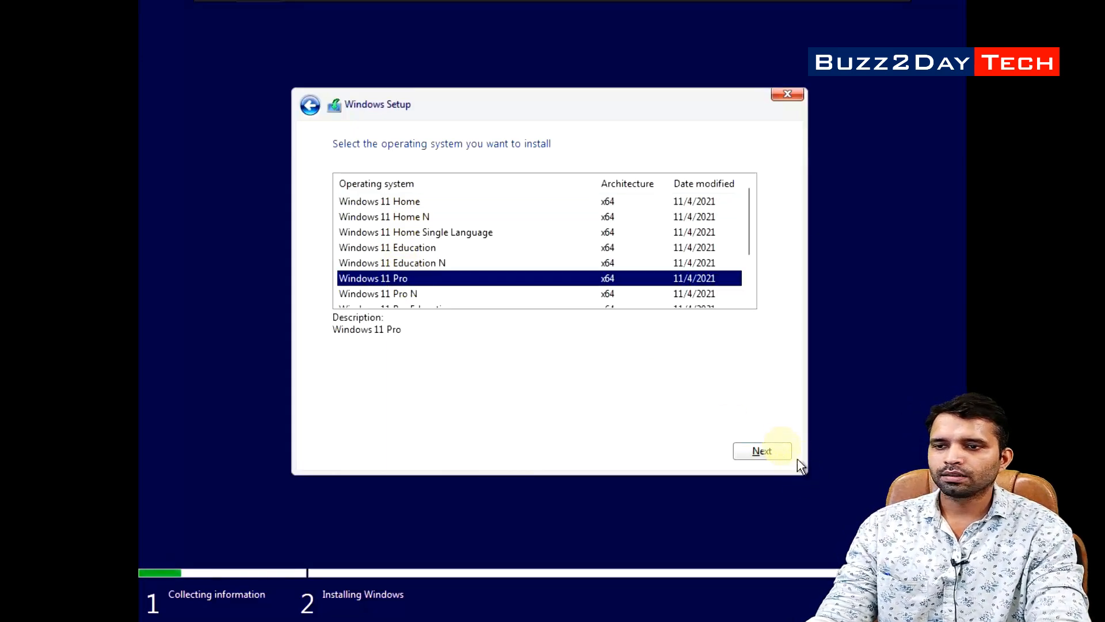
click(777, 449)
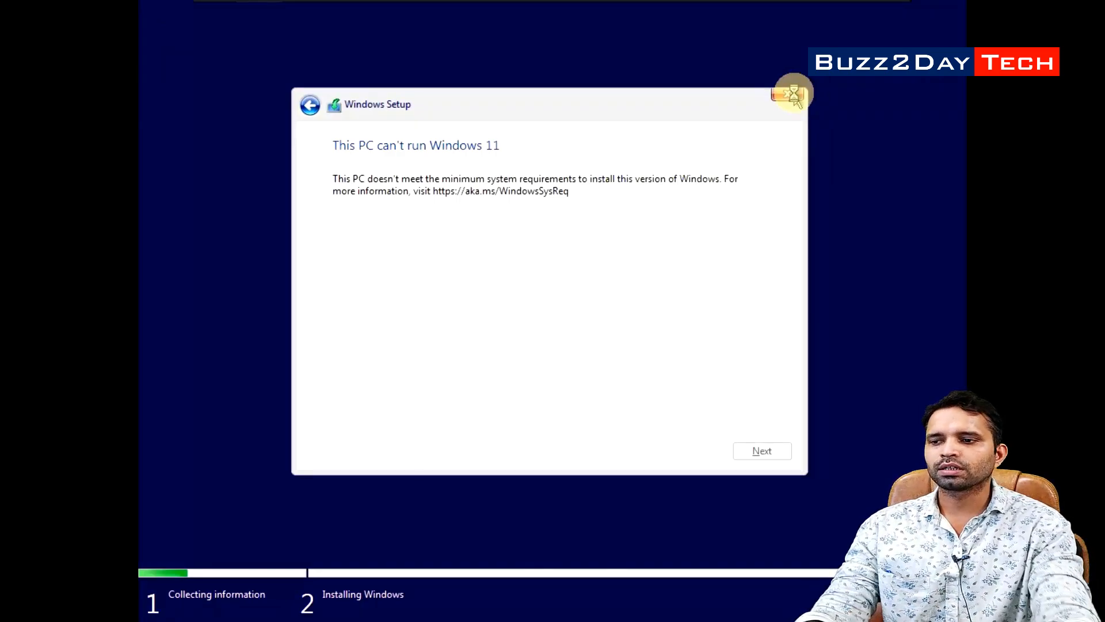
Quit the failed Windows Setup and use Restart Guest to reboot the VM to the language page
click(788, 94)
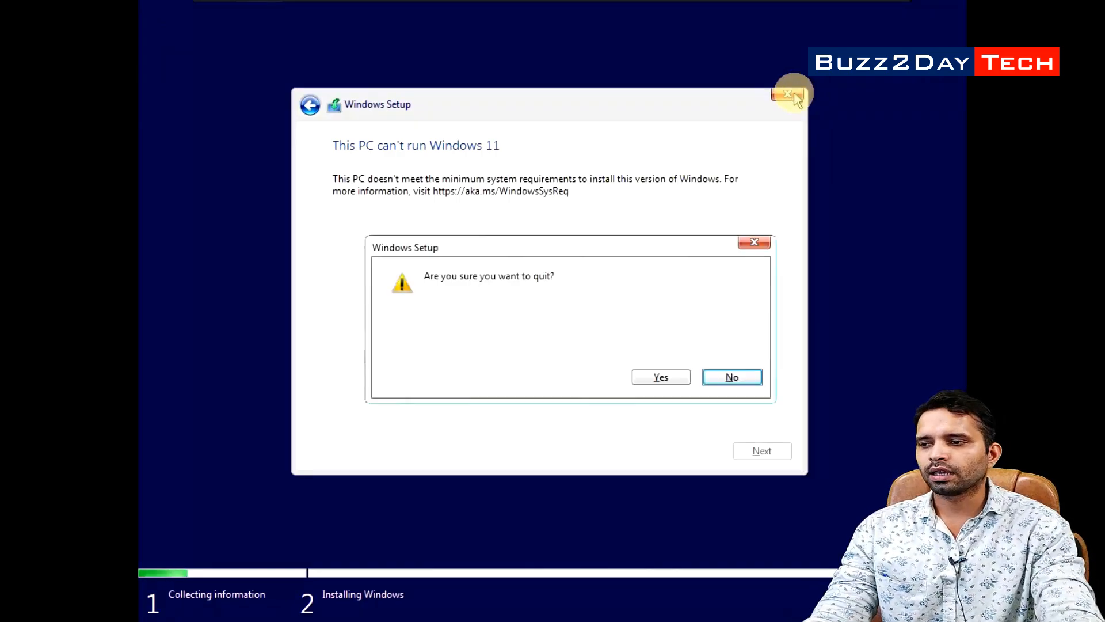
click(656, 377)
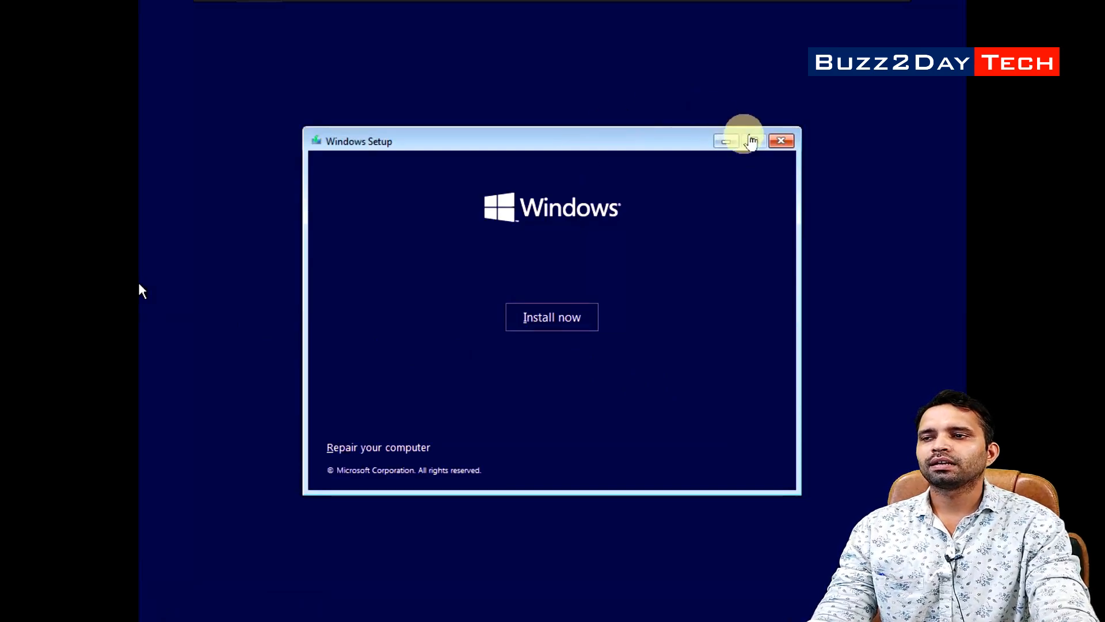
mouse_move(178, 2)
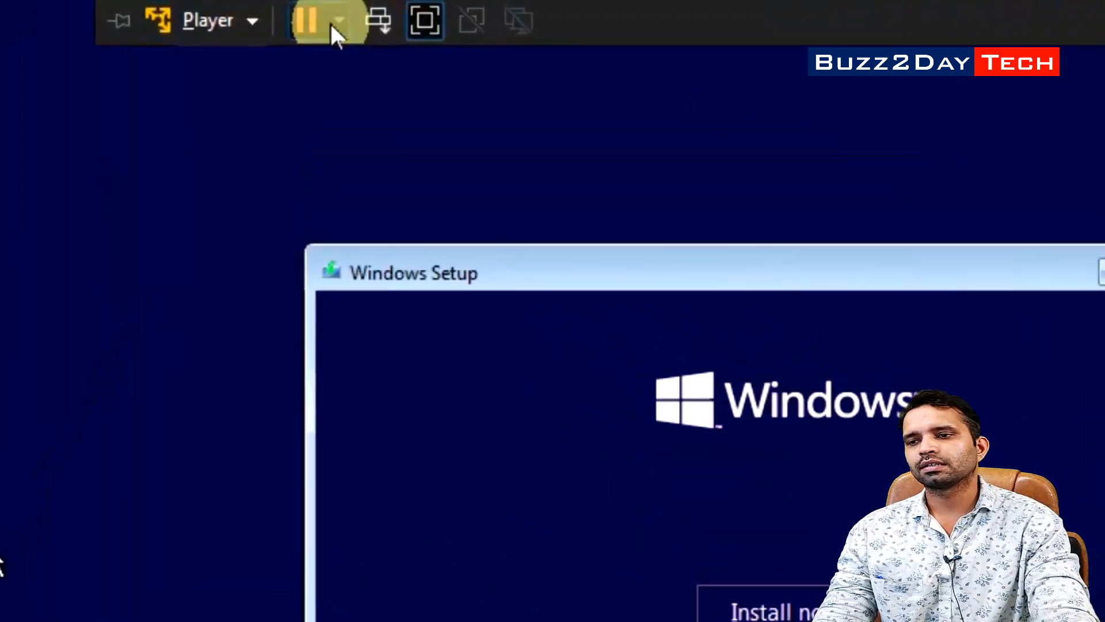
click(333, 24)
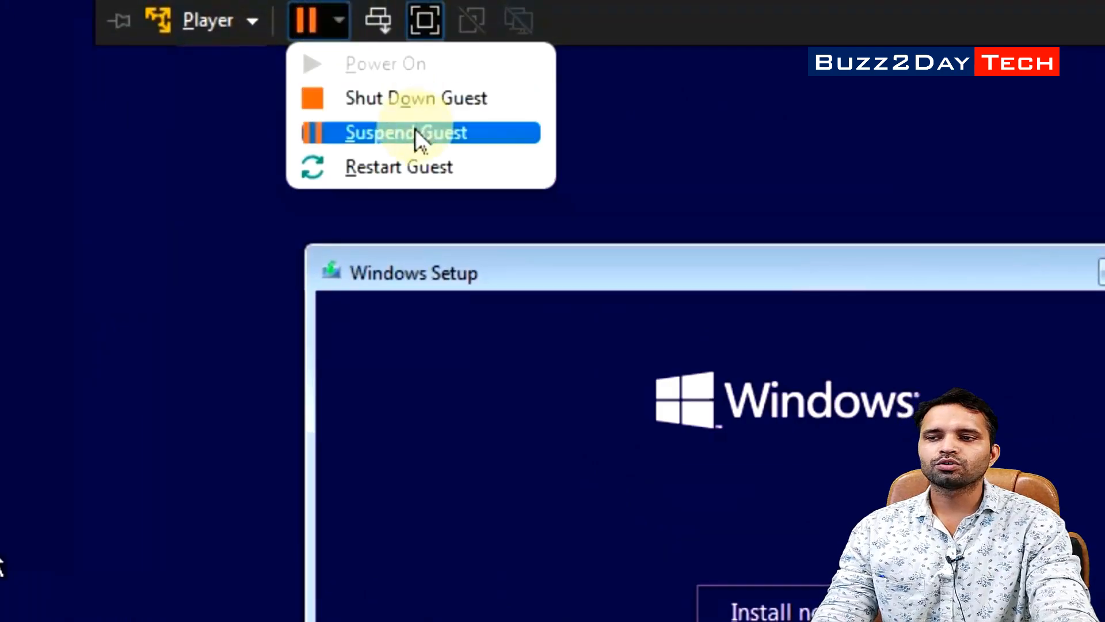
click(379, 168)
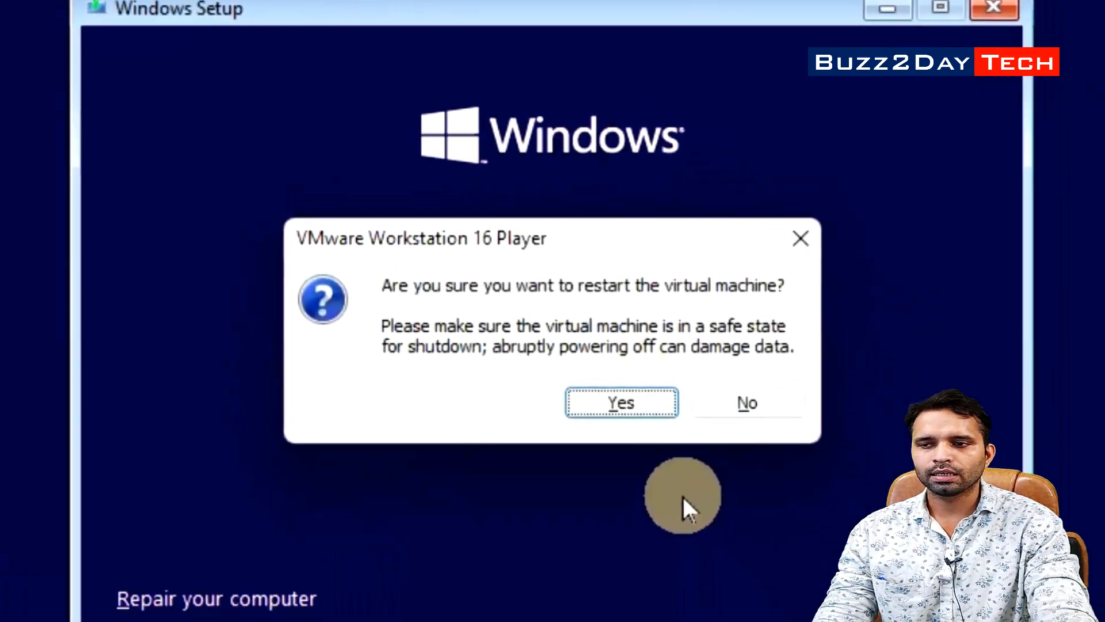
click(658, 413)
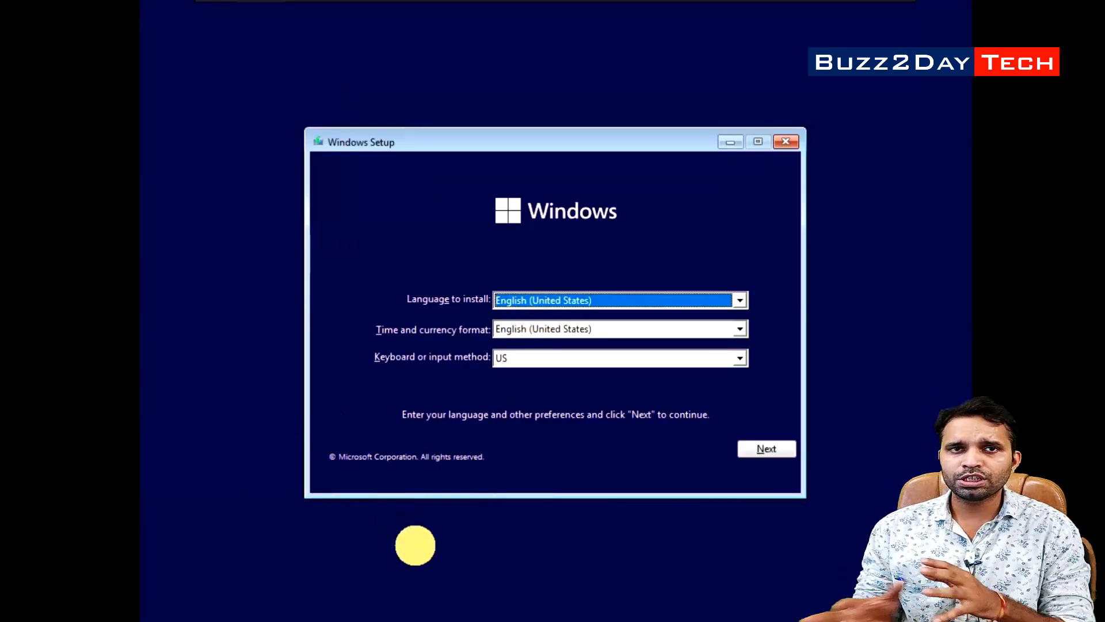
click(415, 547)
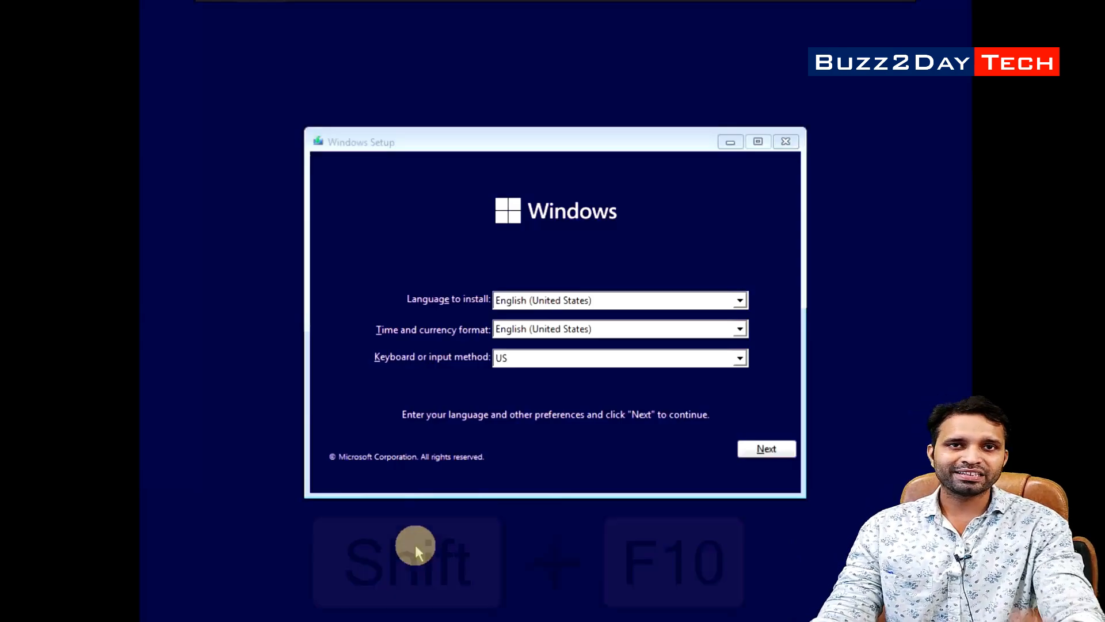
Open a command prompt with Shift+F10 and launch Registry Editor with regedit
key(shift+F10)
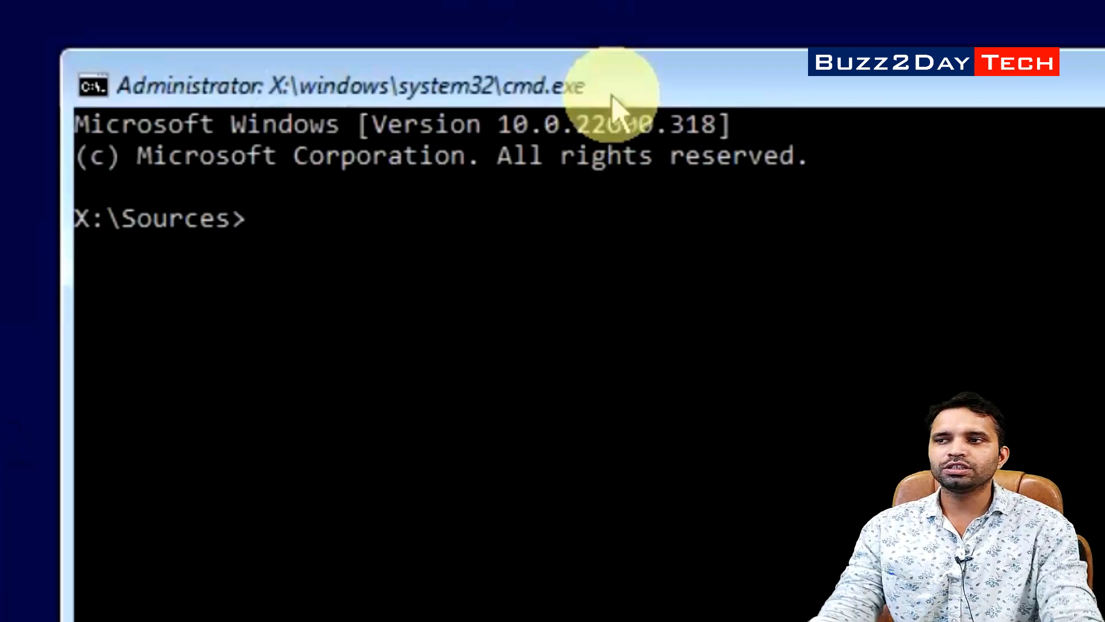
text(regedit)
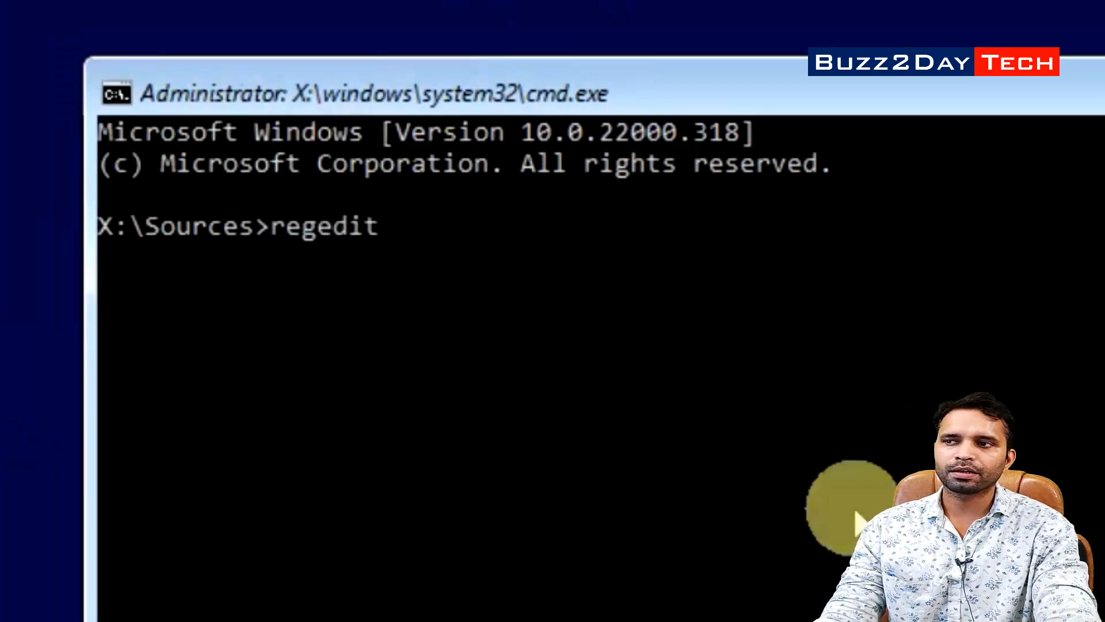
key(Return)
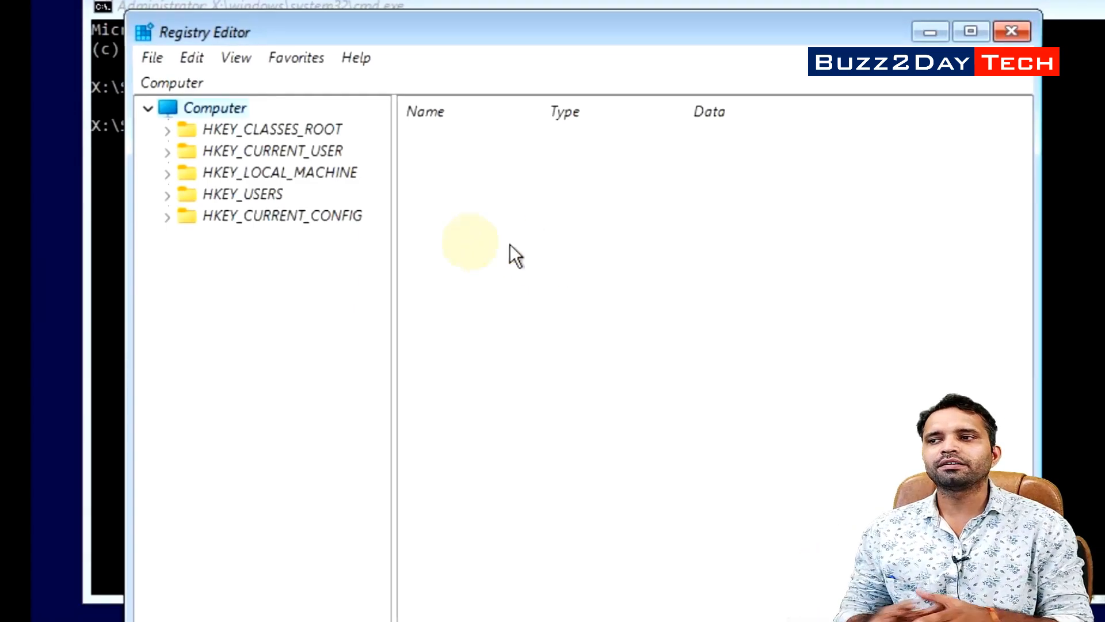
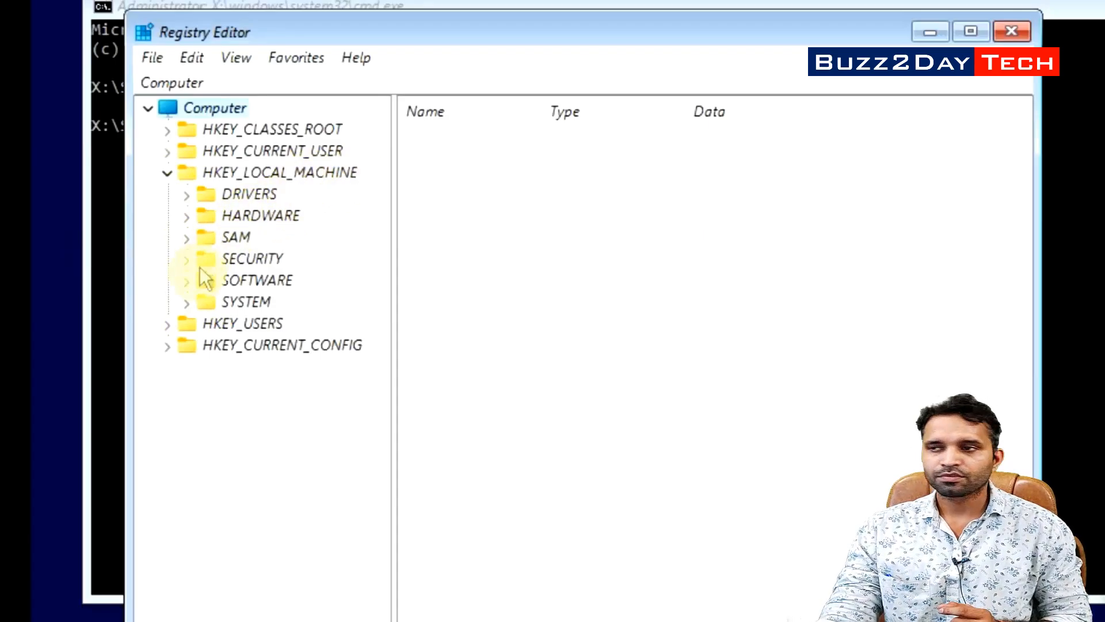
Expand HKEY_LOCAL_MACHINE\SYSTEM\Setup and add a new subkey named LabConfig
click(186, 302)
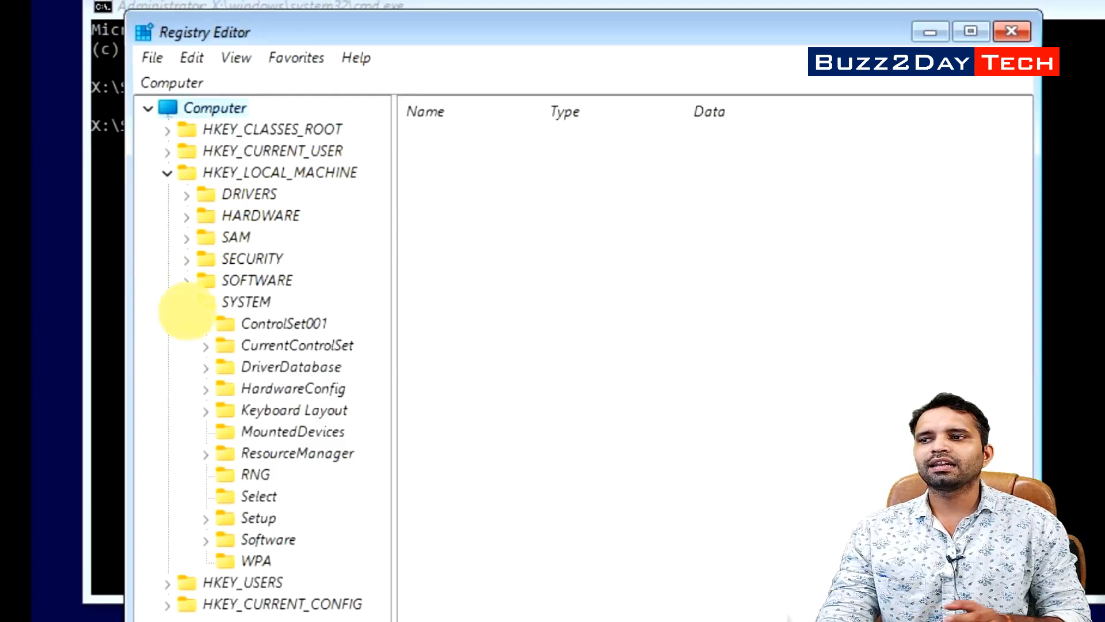
click(206, 519)
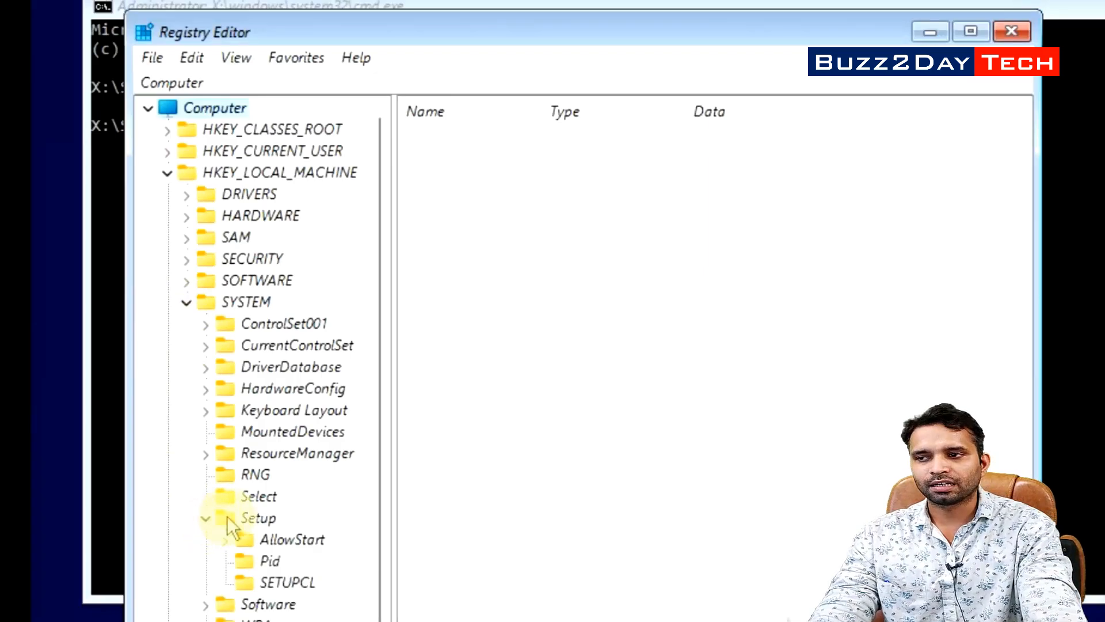
click(244, 525)
right_click(258, 521)
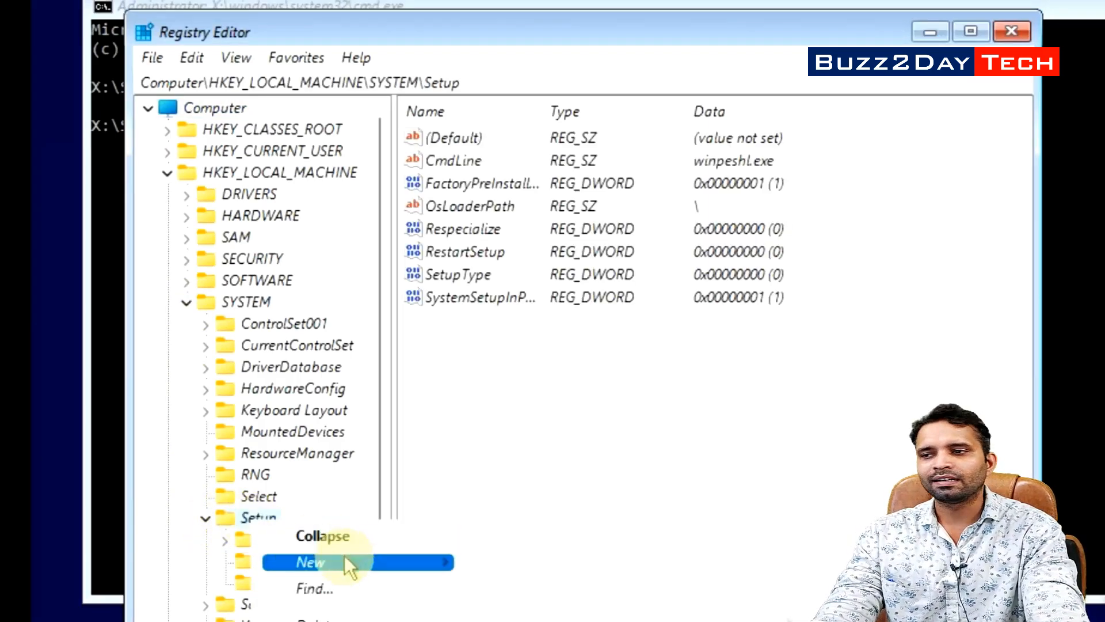
mouse_move(395, 556)
click(509, 529)
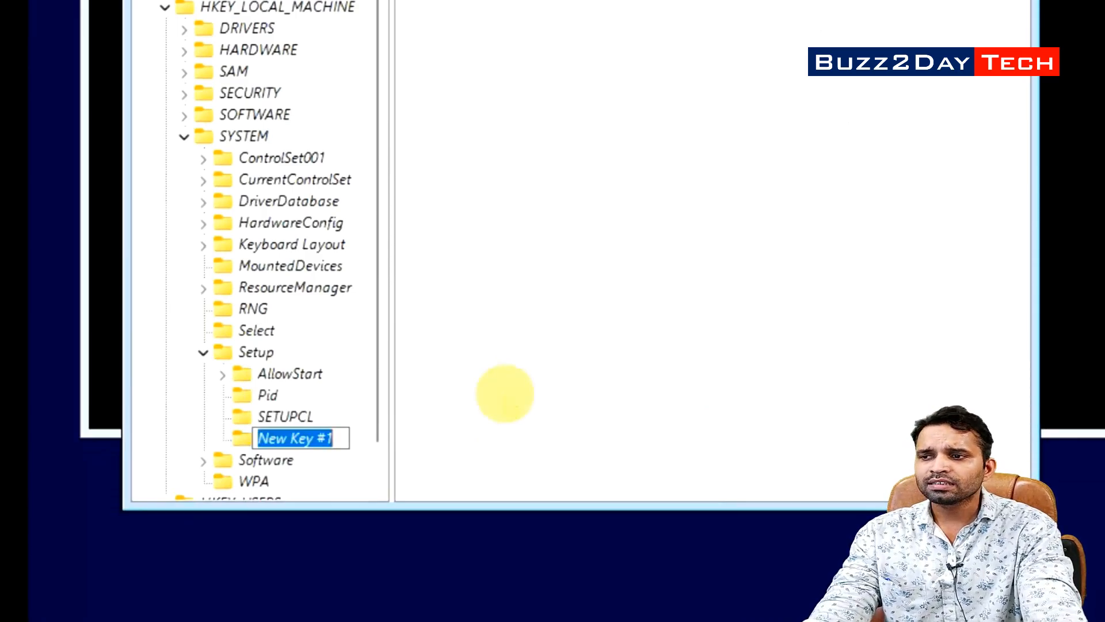
text(La)
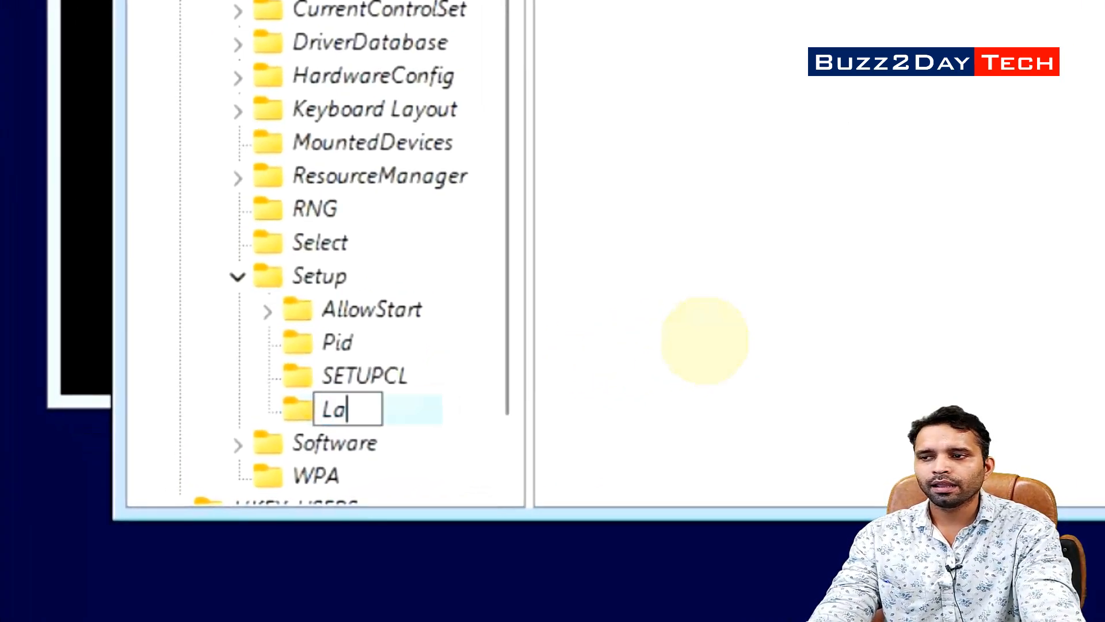
text(bConfig)
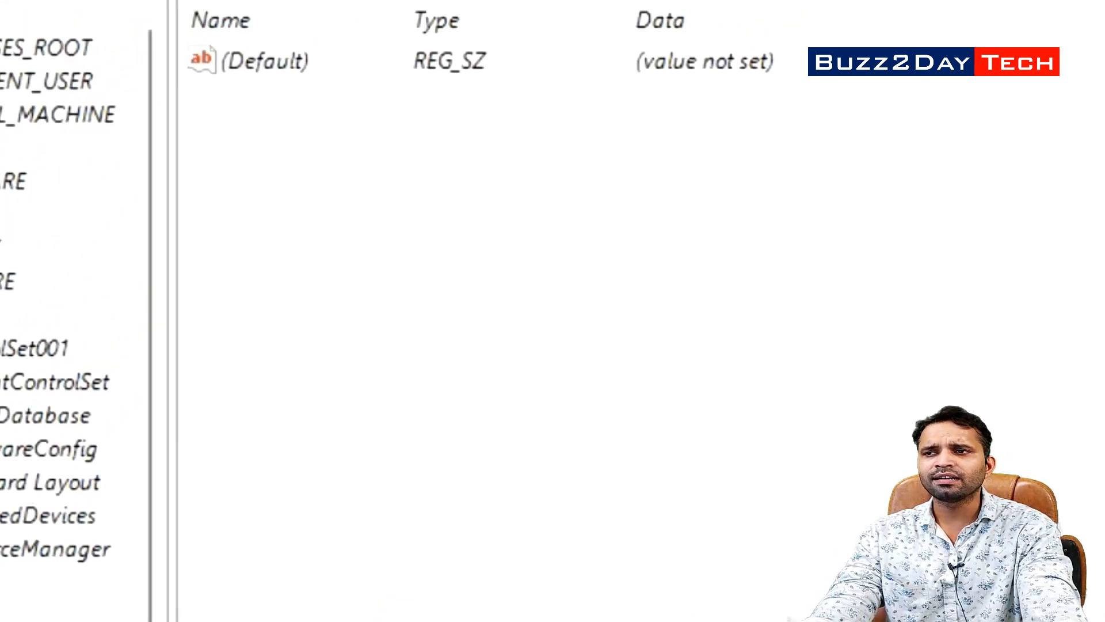
key(Return)
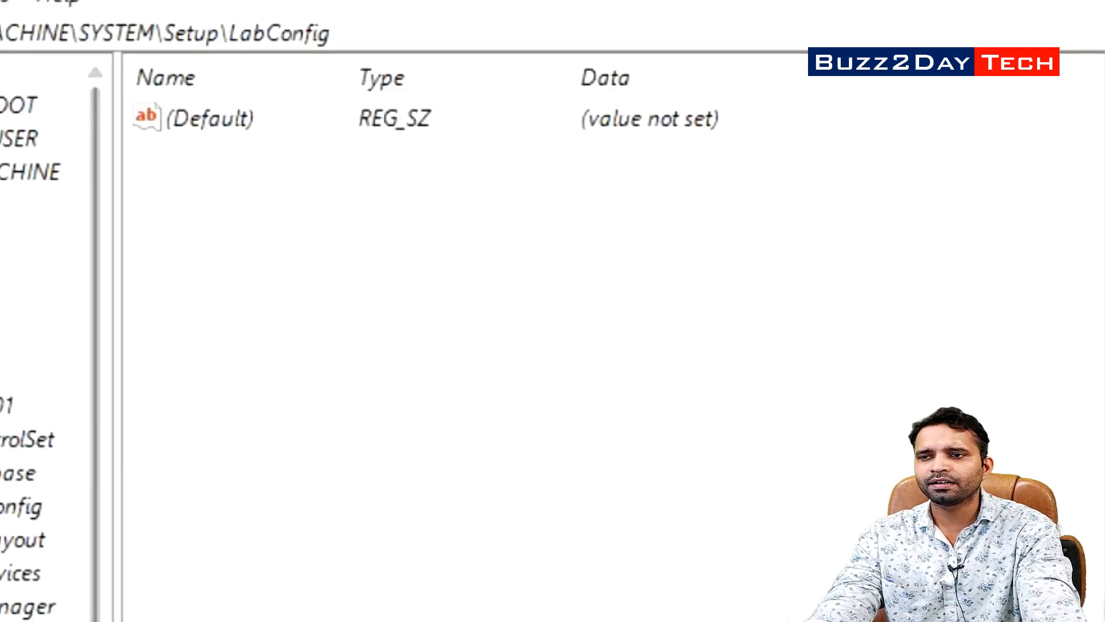
Add a DWORD (32-bit) value named BypassSecureBootCheck to LabConfig with data 1
click(320, 405)
right_click(316, 232)
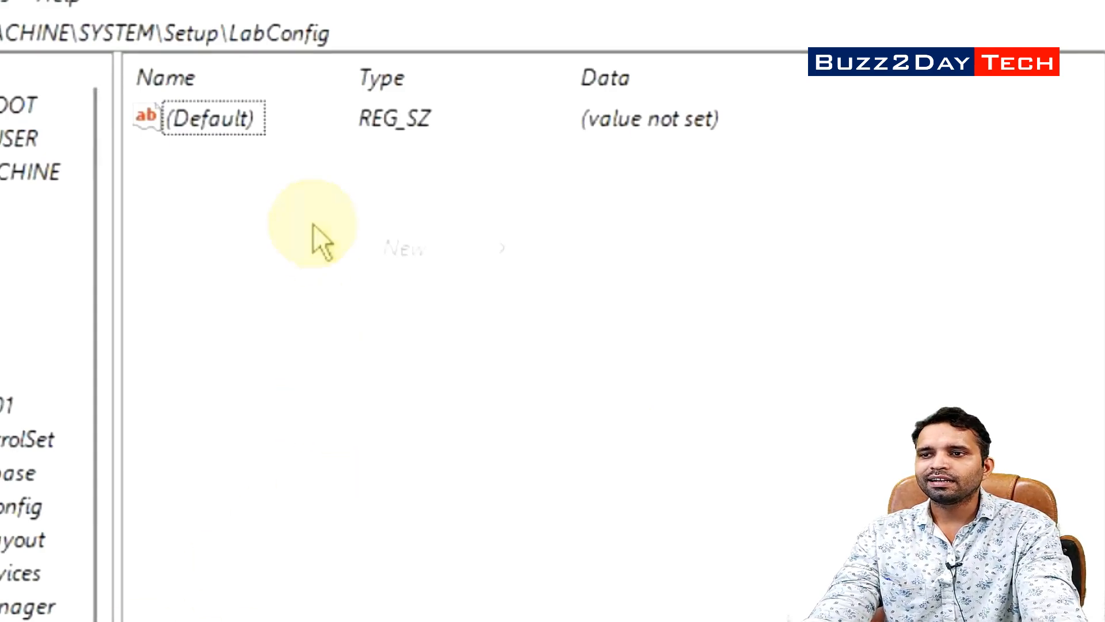
mouse_move(403, 257)
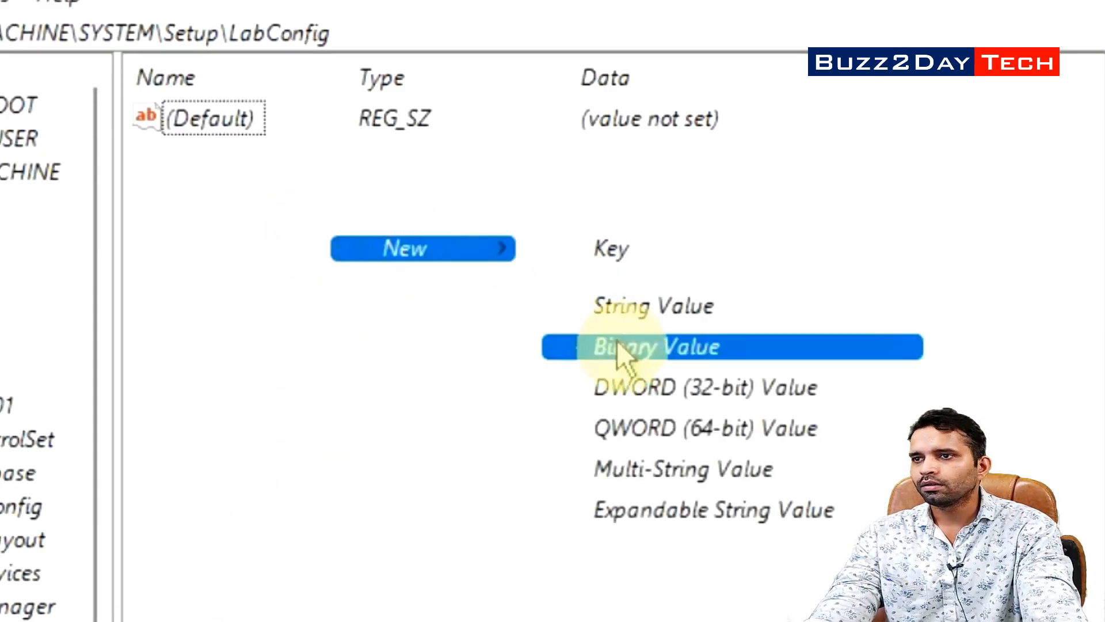
click(627, 389)
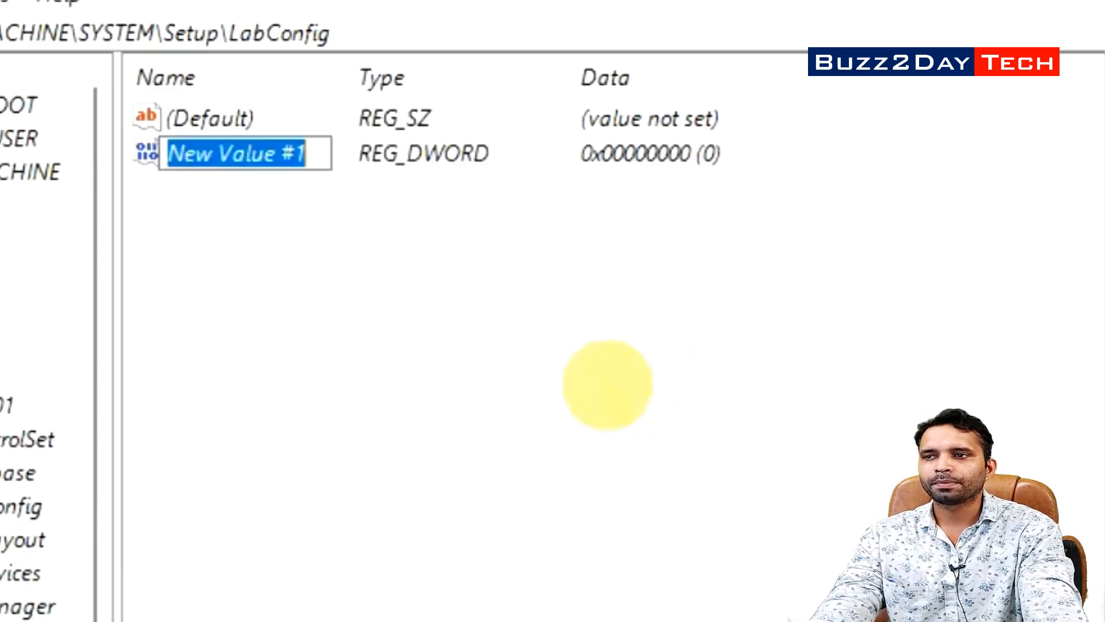
text(B)
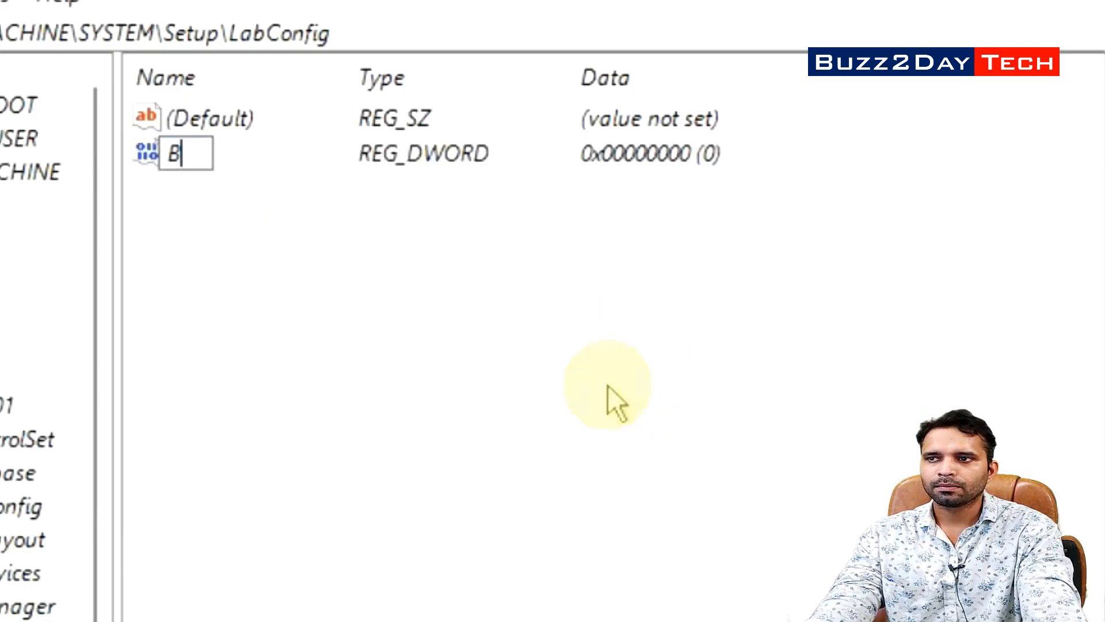
text(ypass)
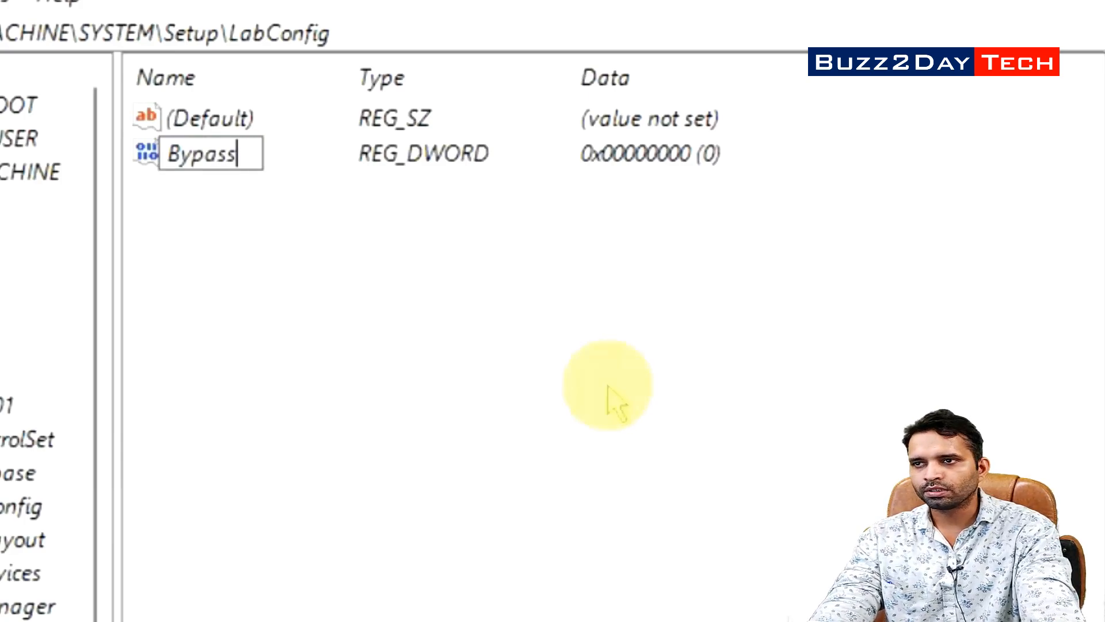
text(Secur)
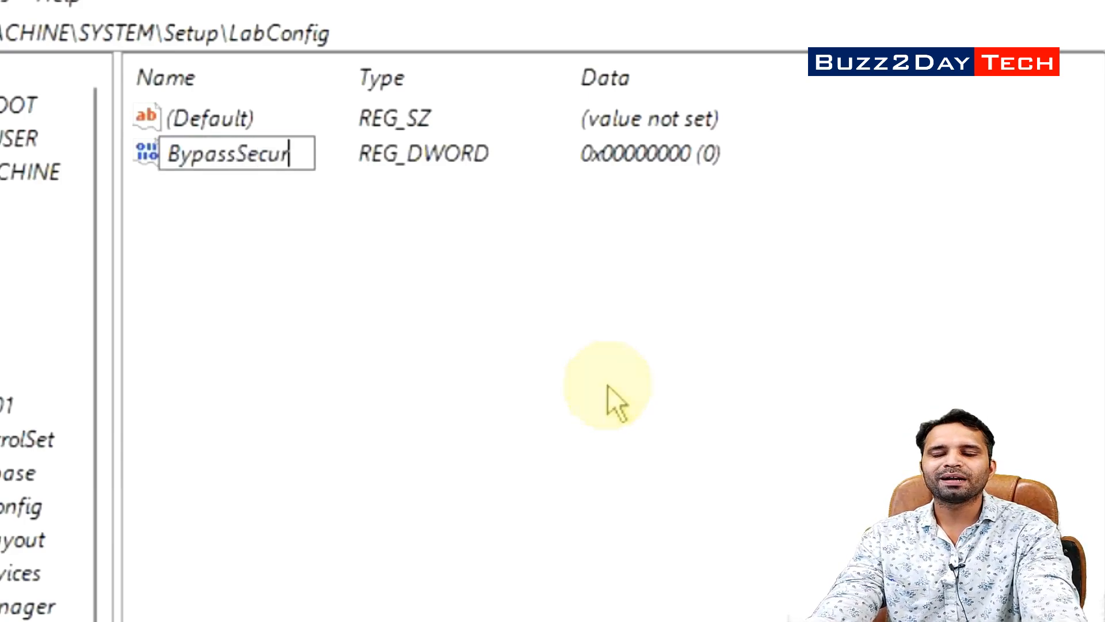
text(eBoot)
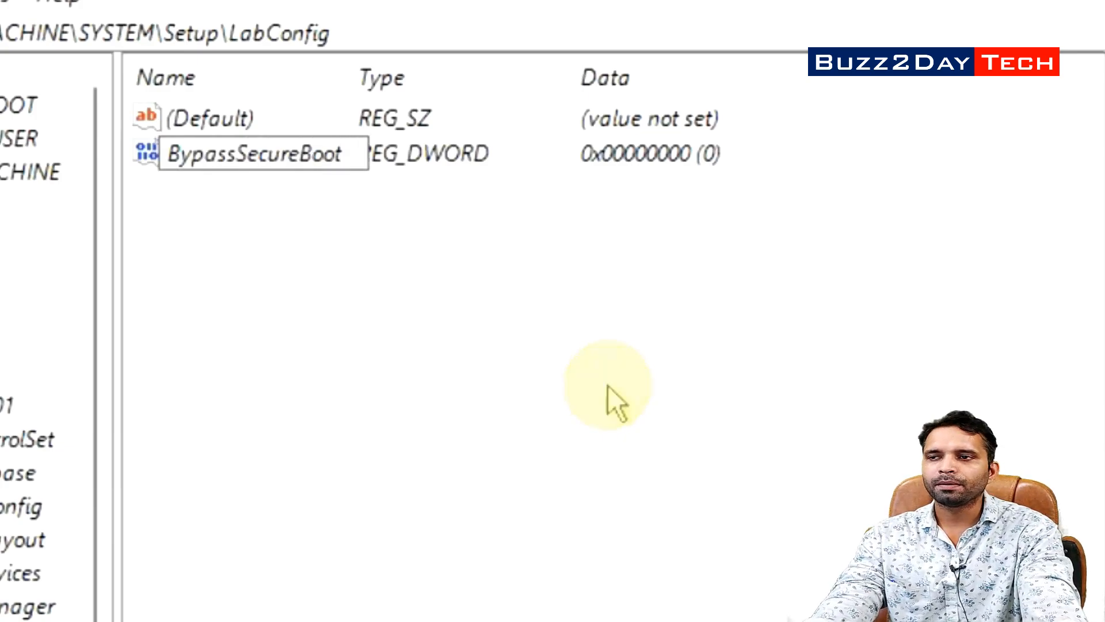
text(Check)
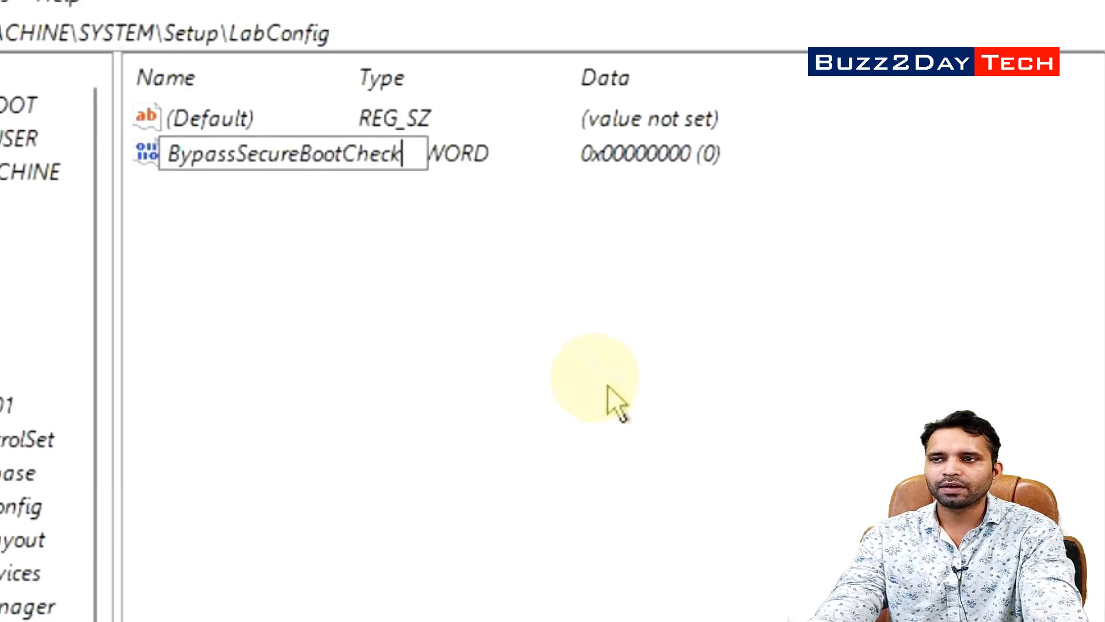
key(Return)
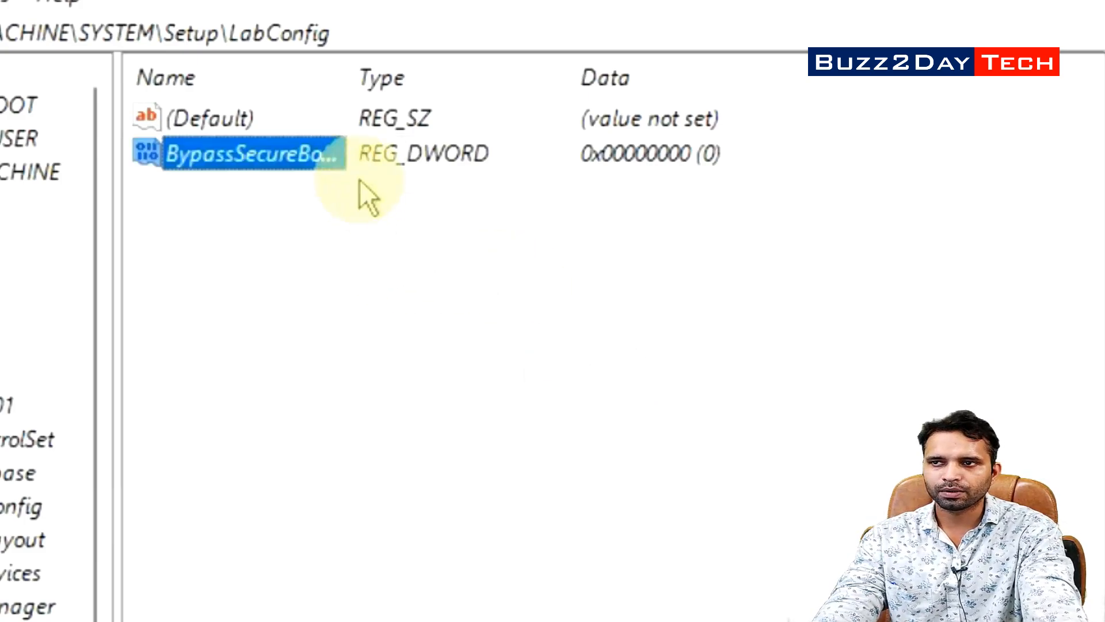
drag(354, 58, 457, 61)
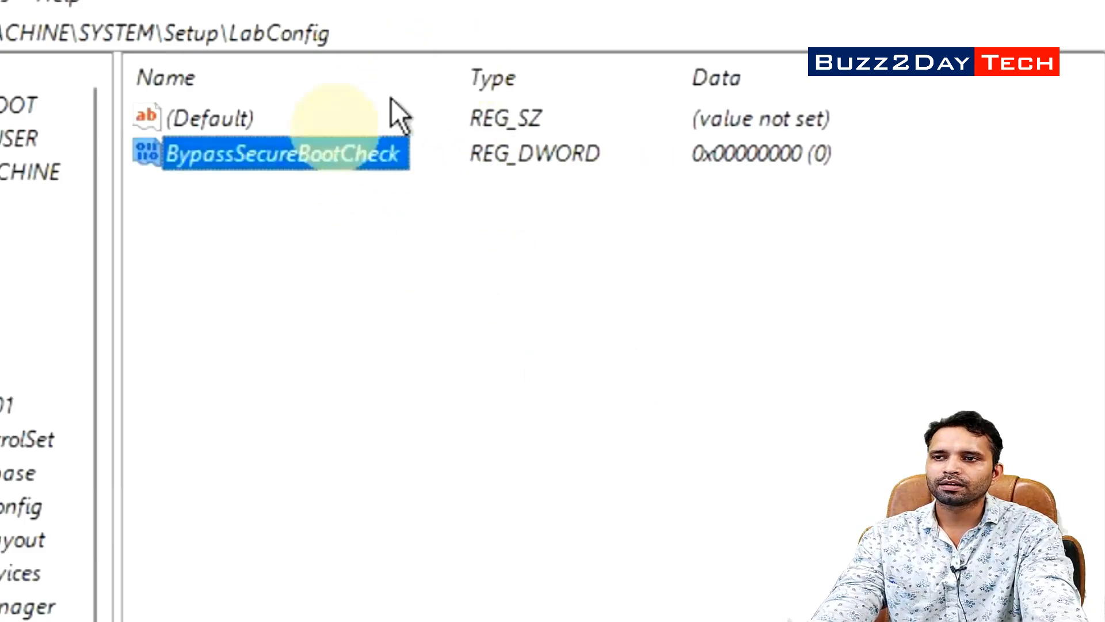
double_click(268, 156)
text(1)
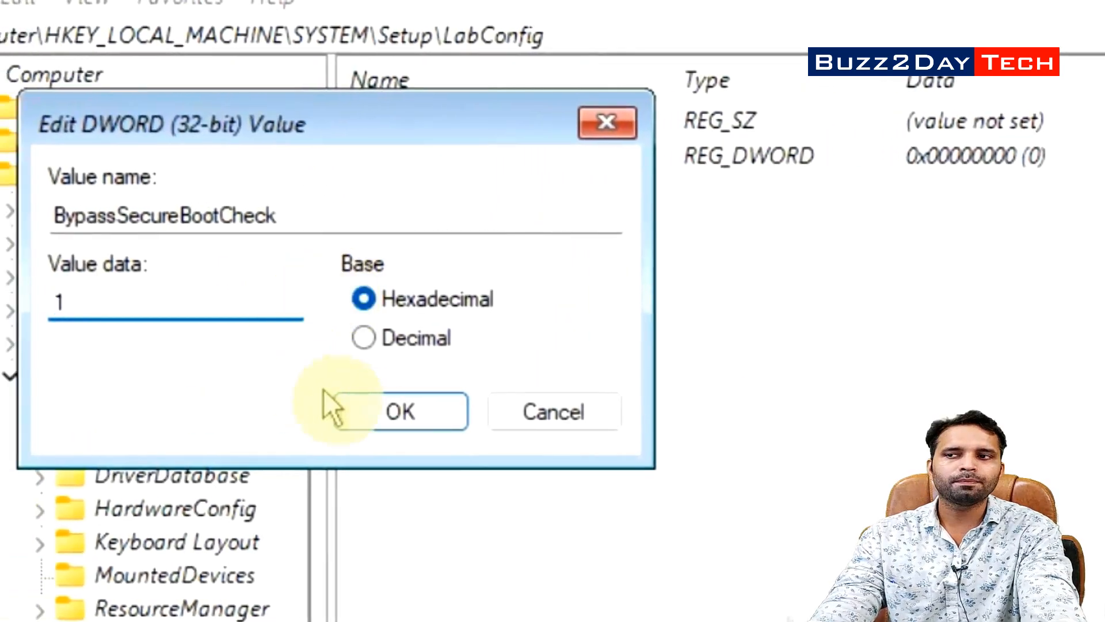
click(271, 410)
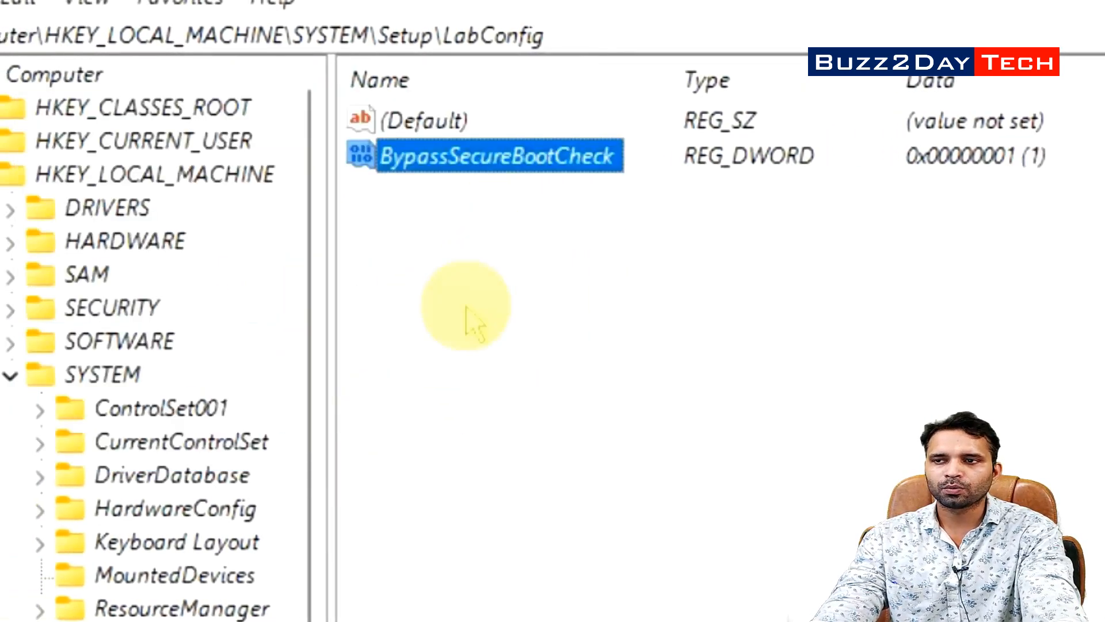
Add a BypassTPMCheck DWORD (32-bit) value with data 1, then close Registry Editor
right_click(521, 317)
mouse_move(574, 337)
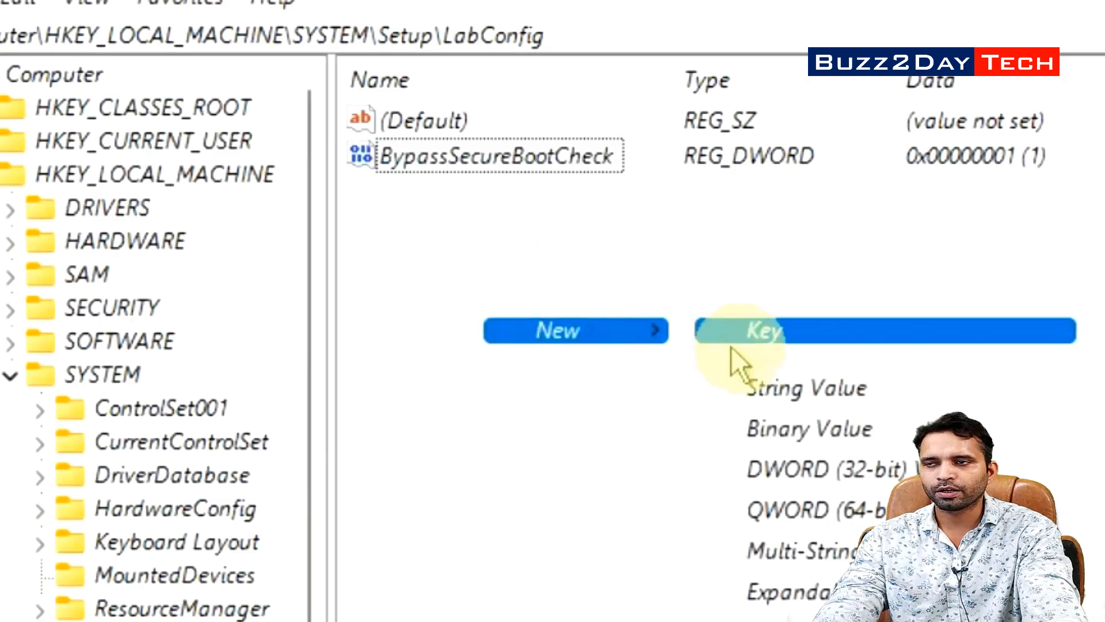
click(765, 469)
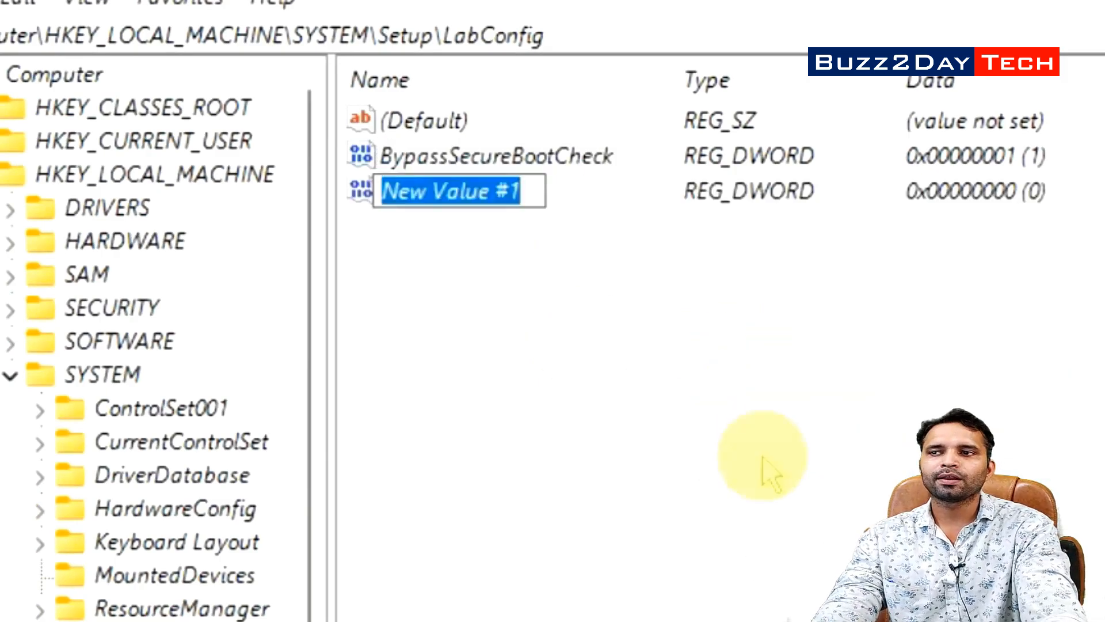
text(Bypass)
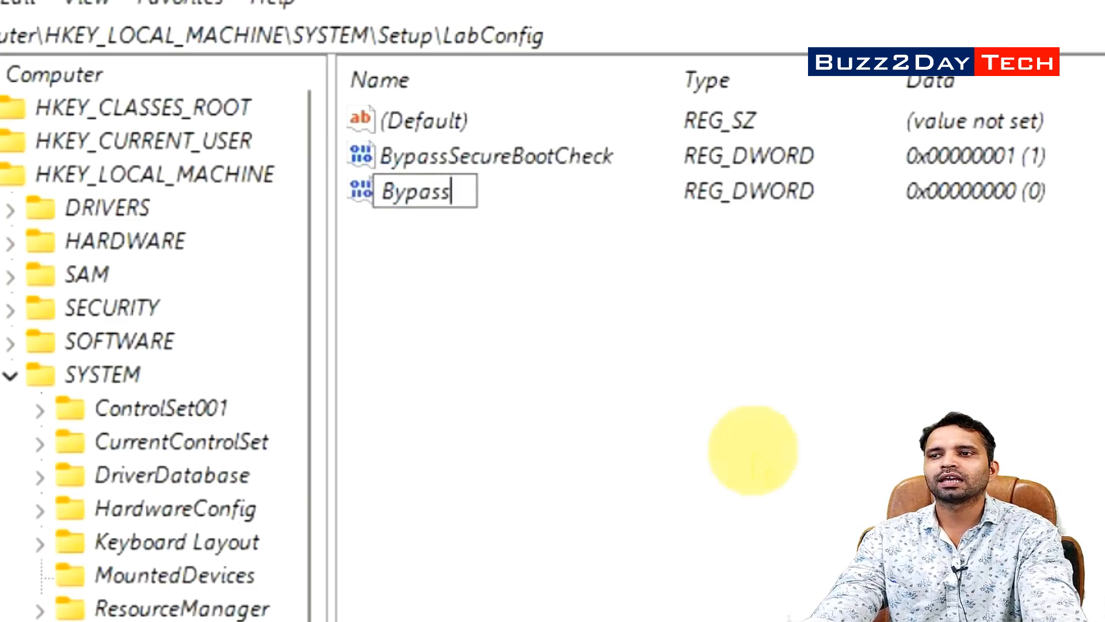
text(TPM)
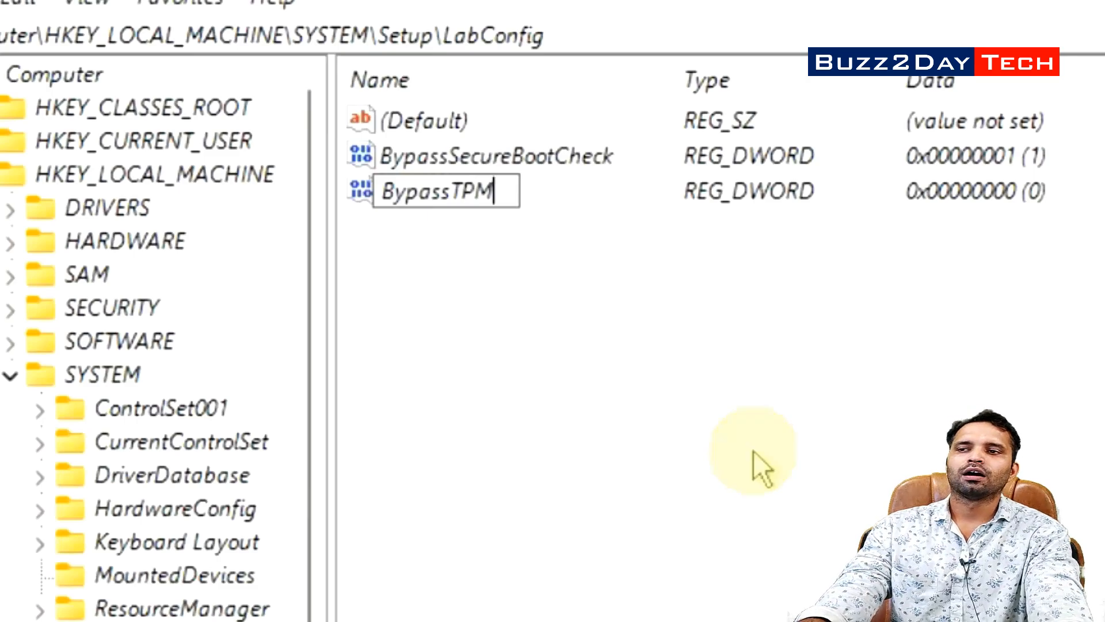
text(Check)
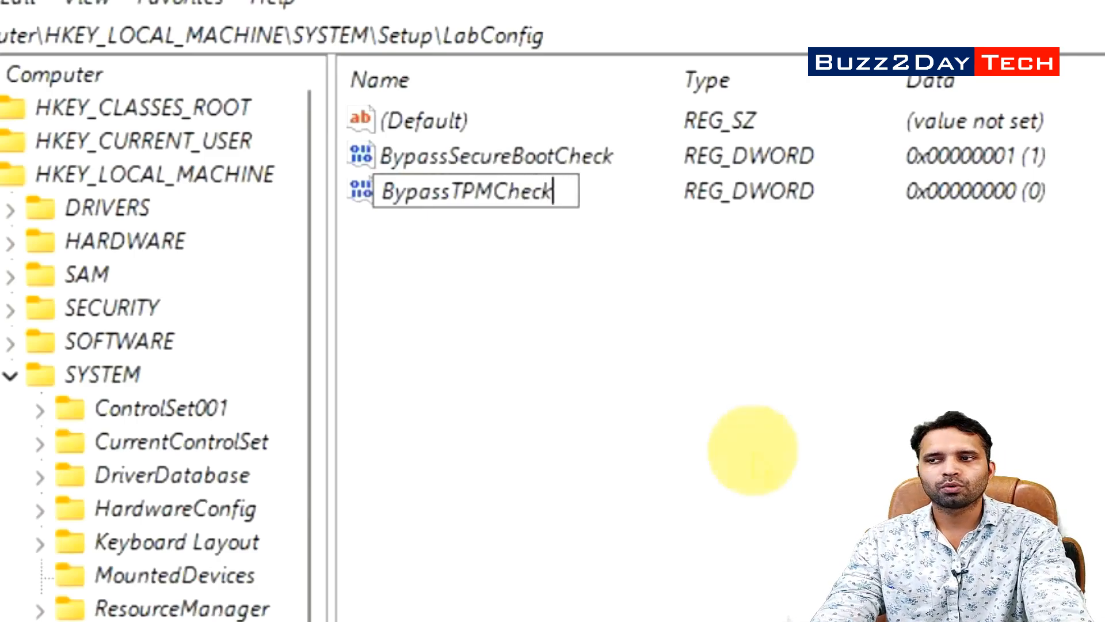
key(Return)
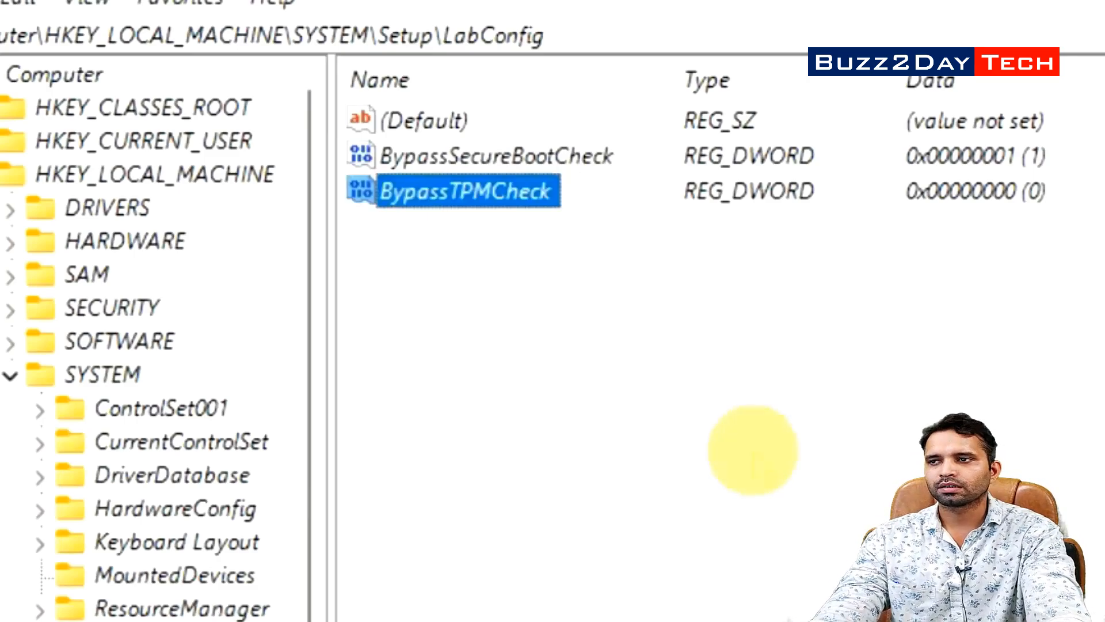
double_click(499, 199)
click(500, 207)
drag(192, 314, 5, 311)
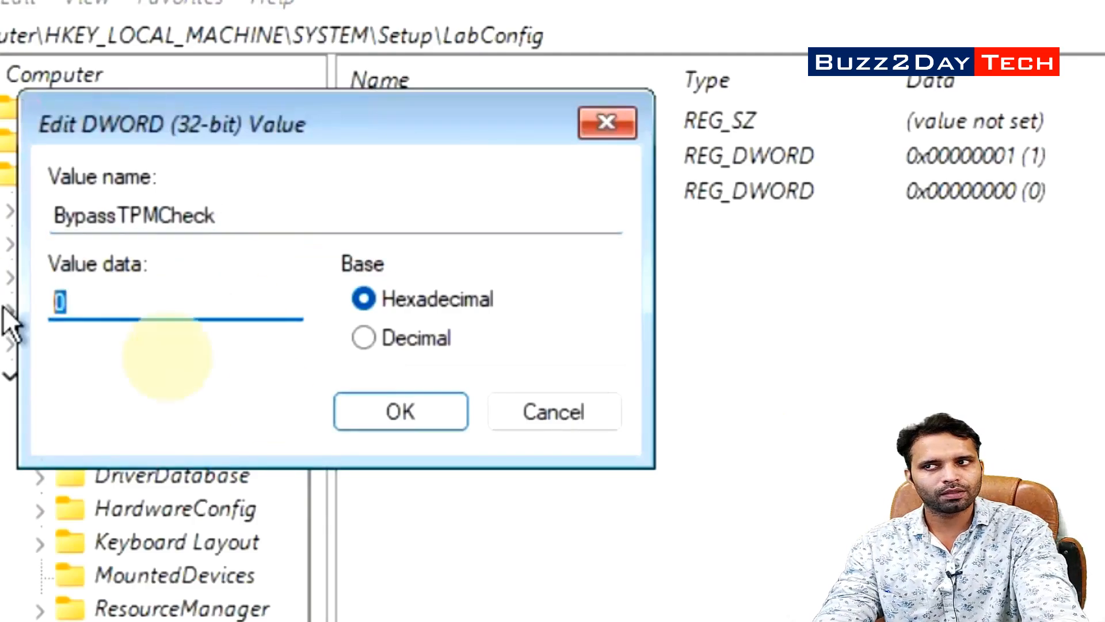
text(1)
click(398, 425)
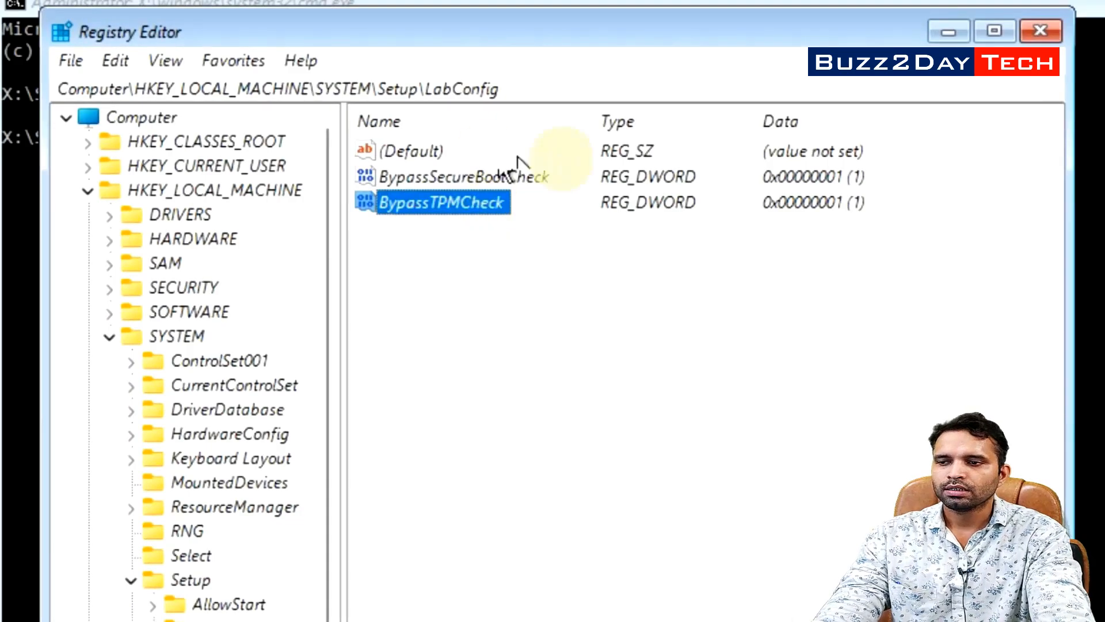
click(1041, 30)
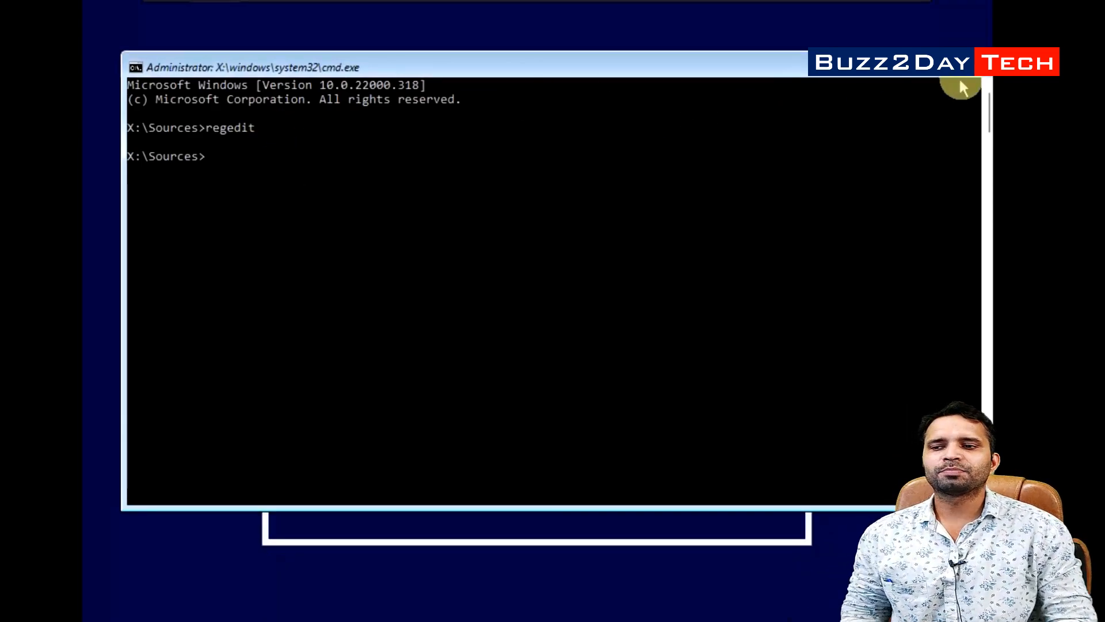
Close the command prompt and start installing with US defaults and no product key
click(977, 78)
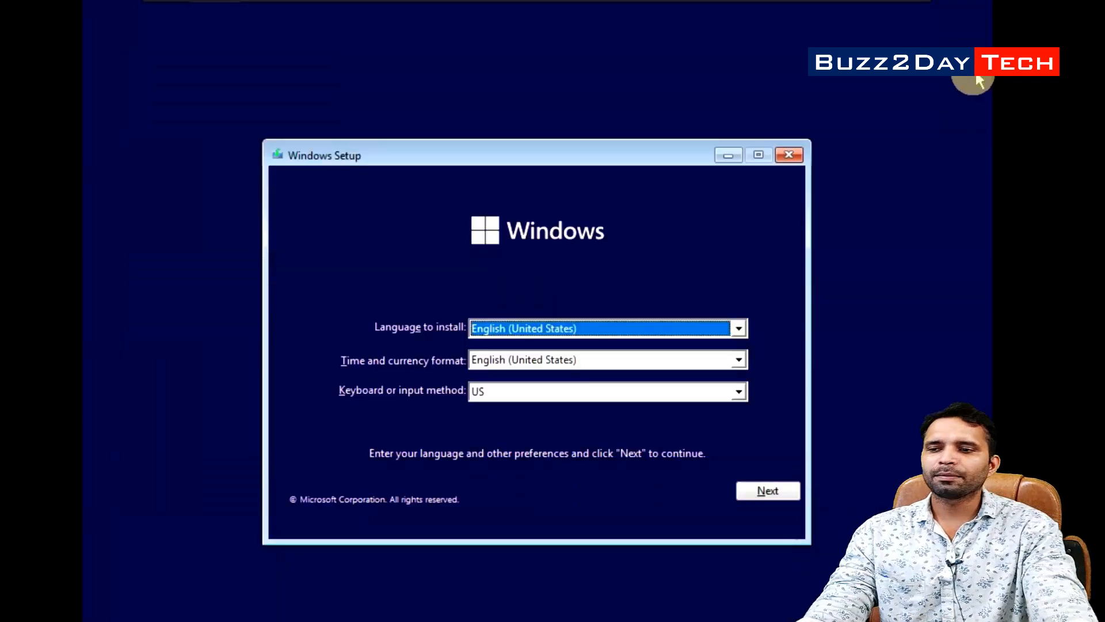
click(764, 490)
click(568, 344)
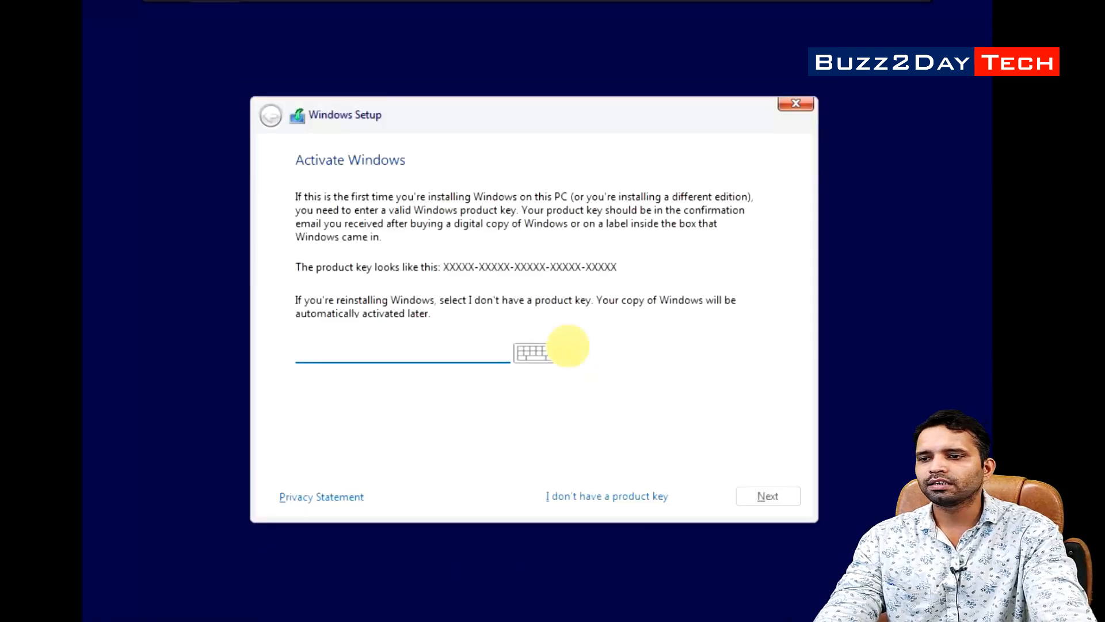
click(601, 496)
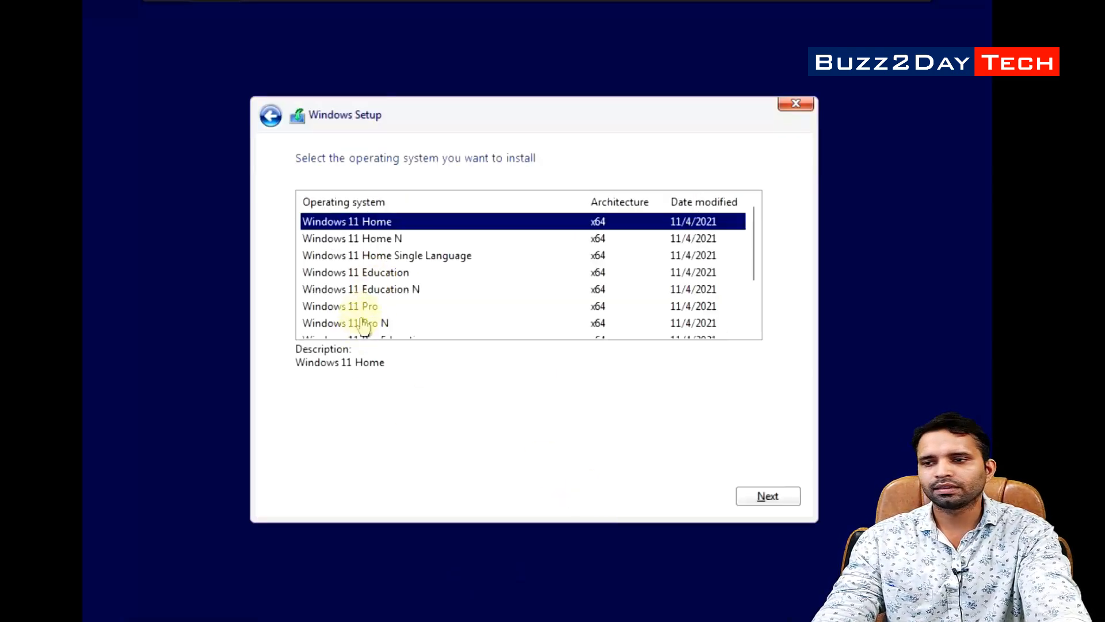
Choose the Windows 11 Pro edition and accept the Microsoft licence terms
click(366, 307)
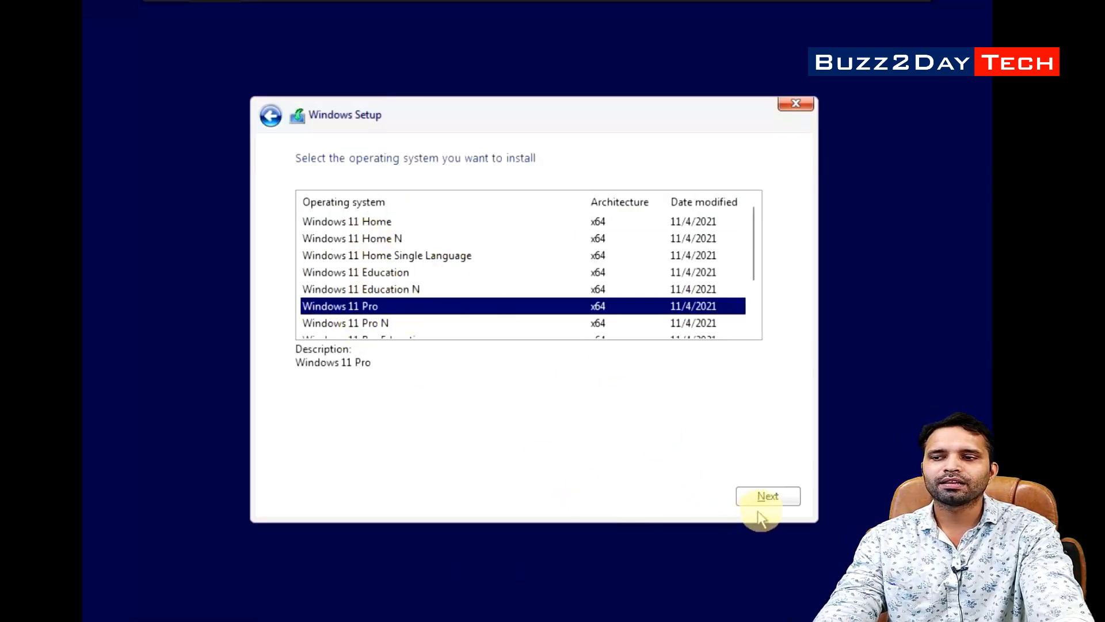
click(768, 496)
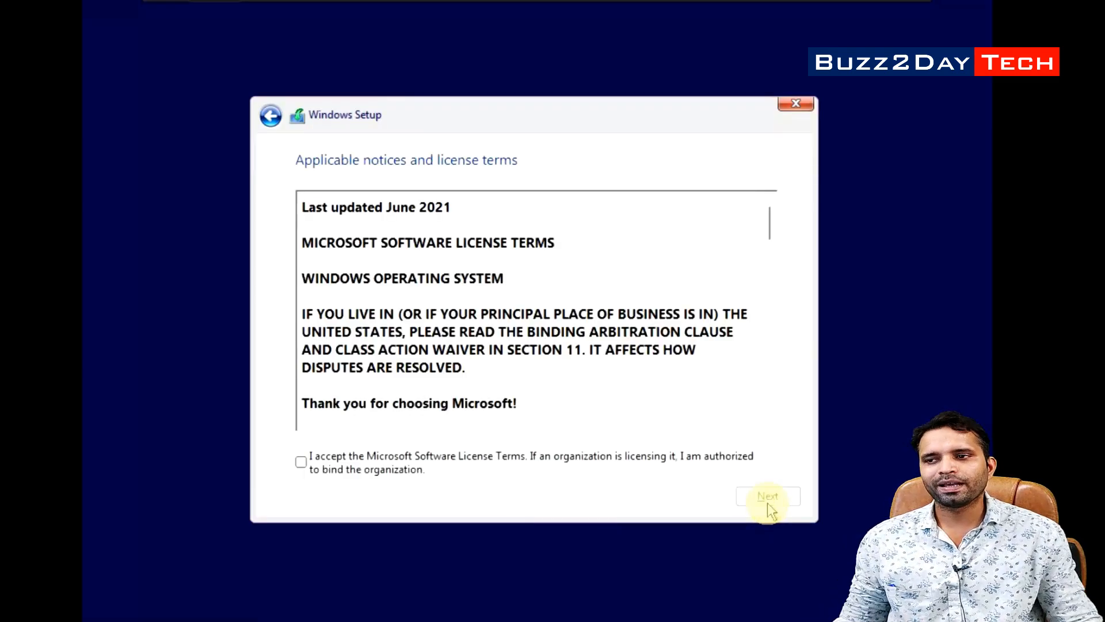
click(301, 461)
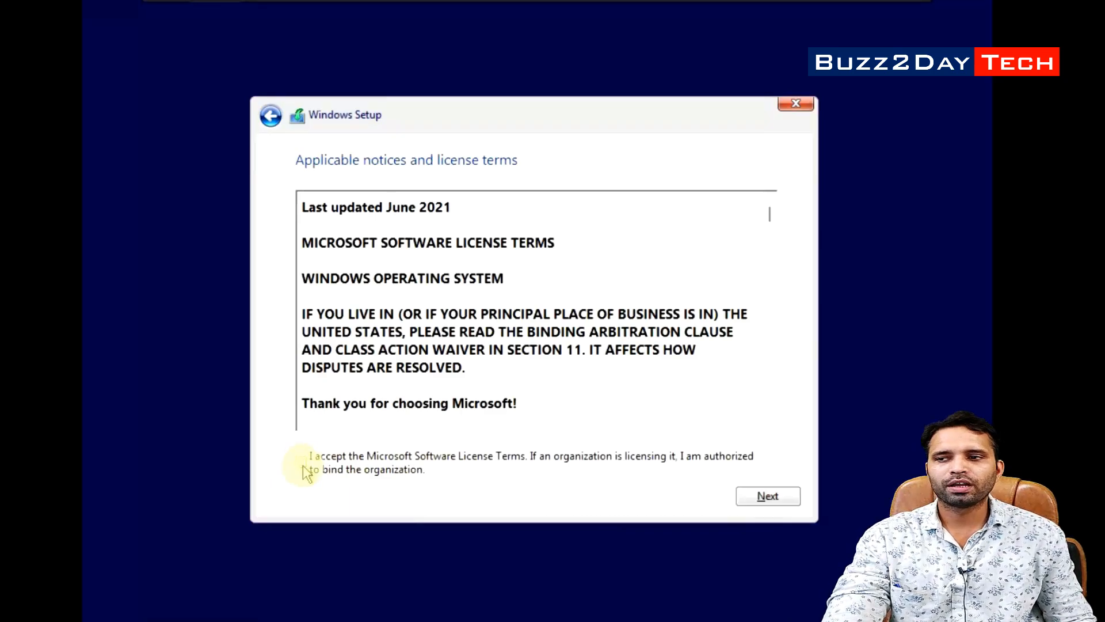
click(750, 469)
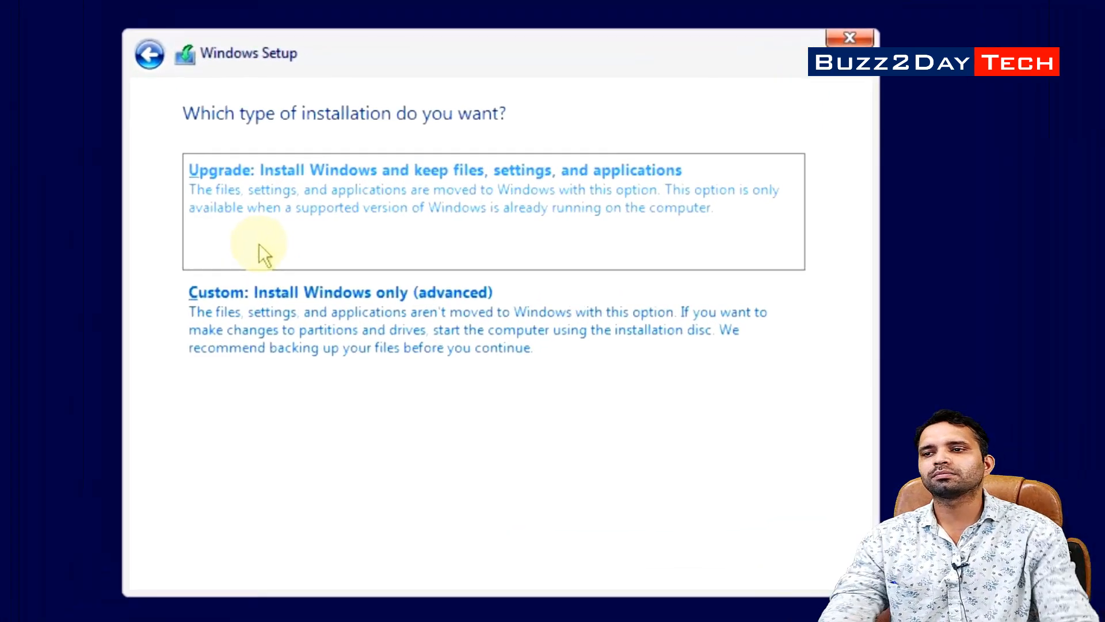
Choose Custom install and create a 25000 MB partition, allowing the extra system partitions
click(260, 349)
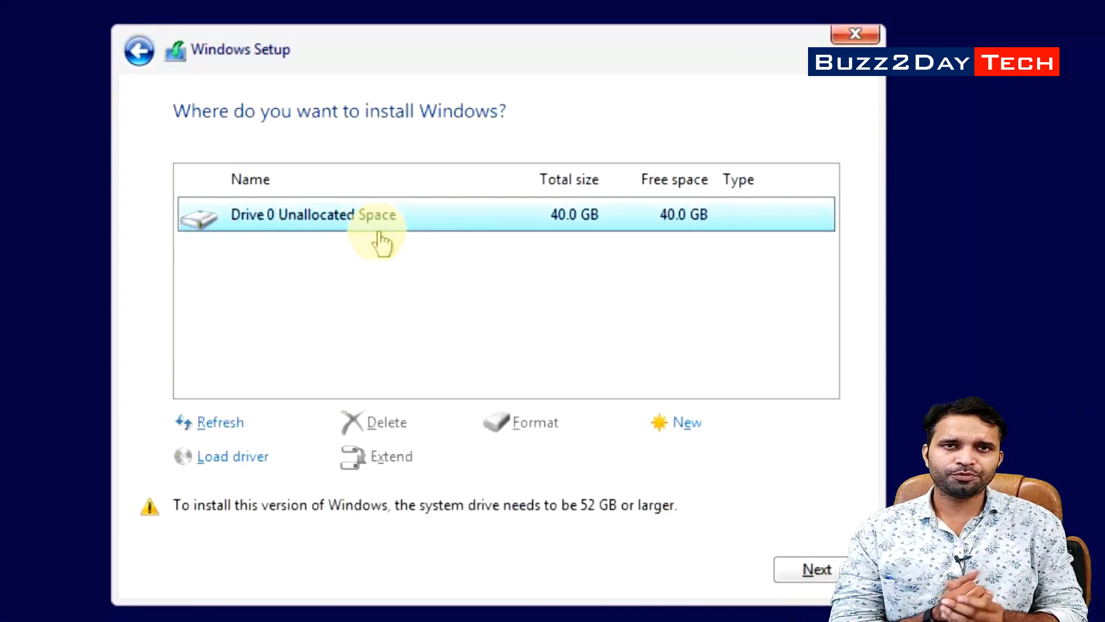
click(687, 436)
drag(602, 464, 499, 454)
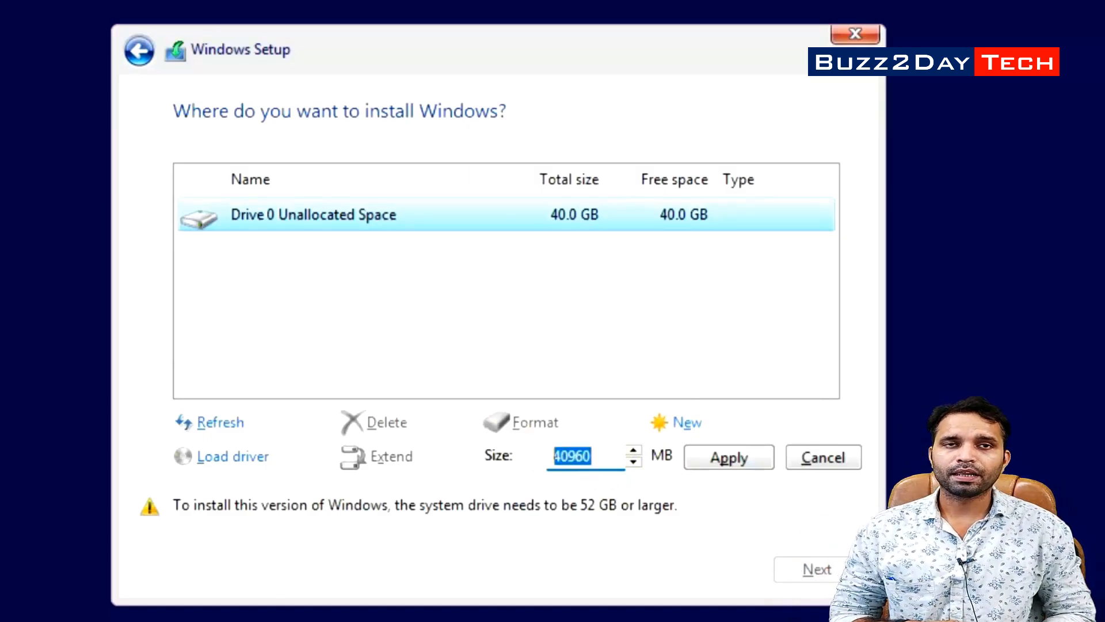
drag(605, 460, 550, 462)
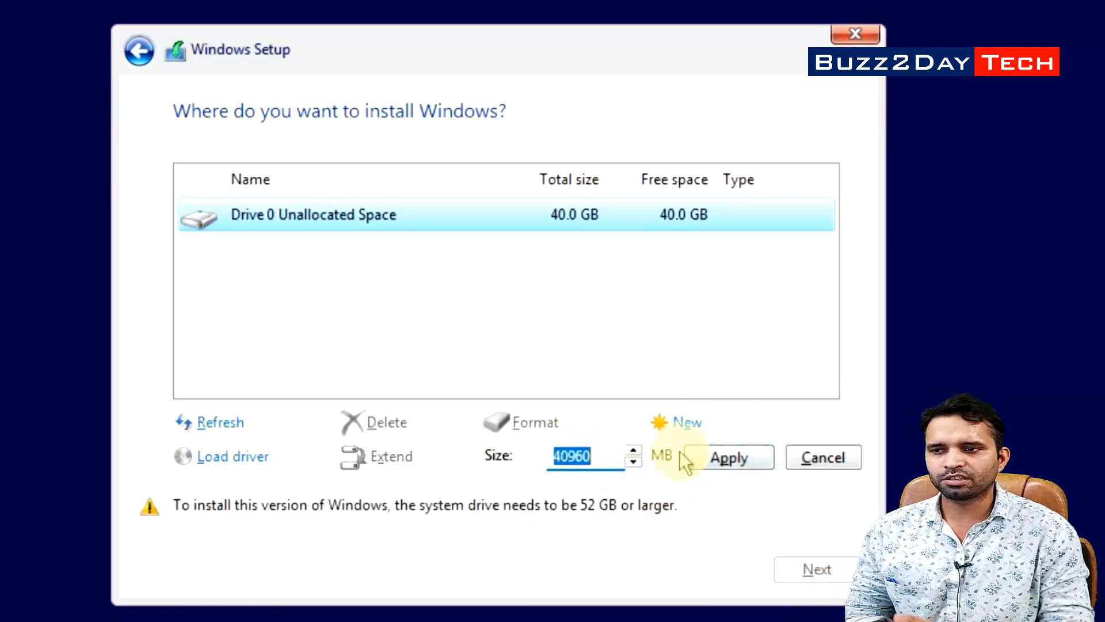
text(25000)
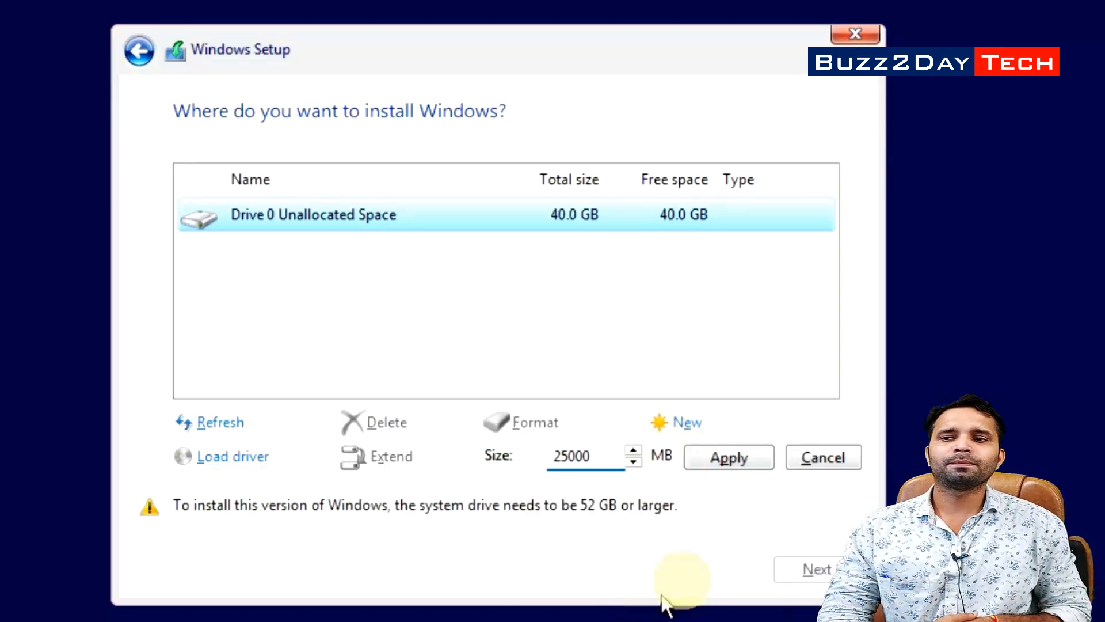
click(751, 457)
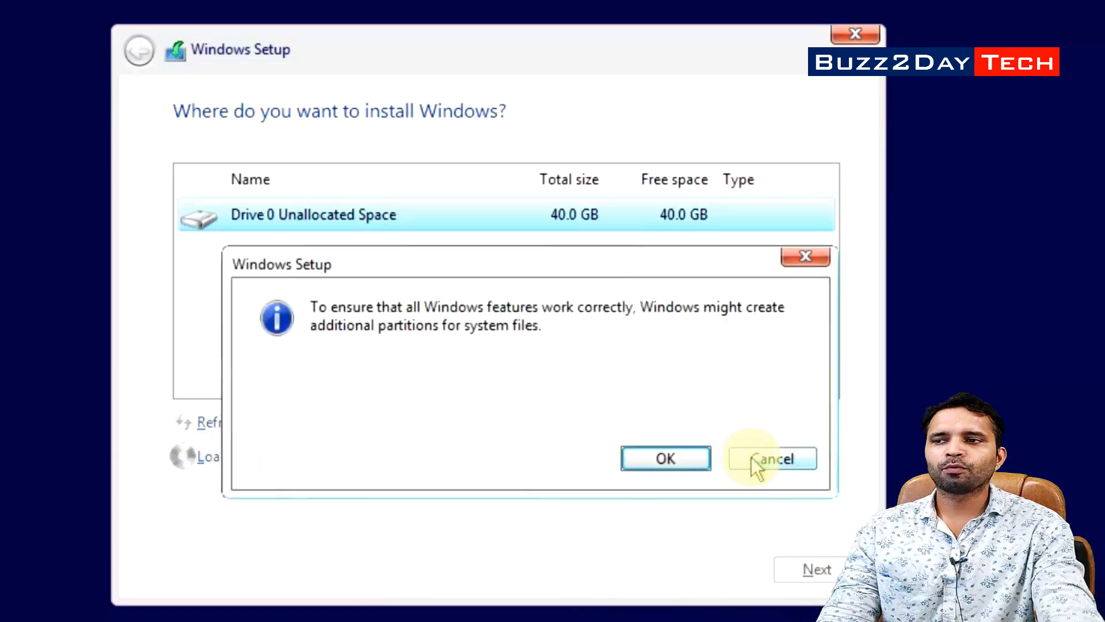
click(675, 460)
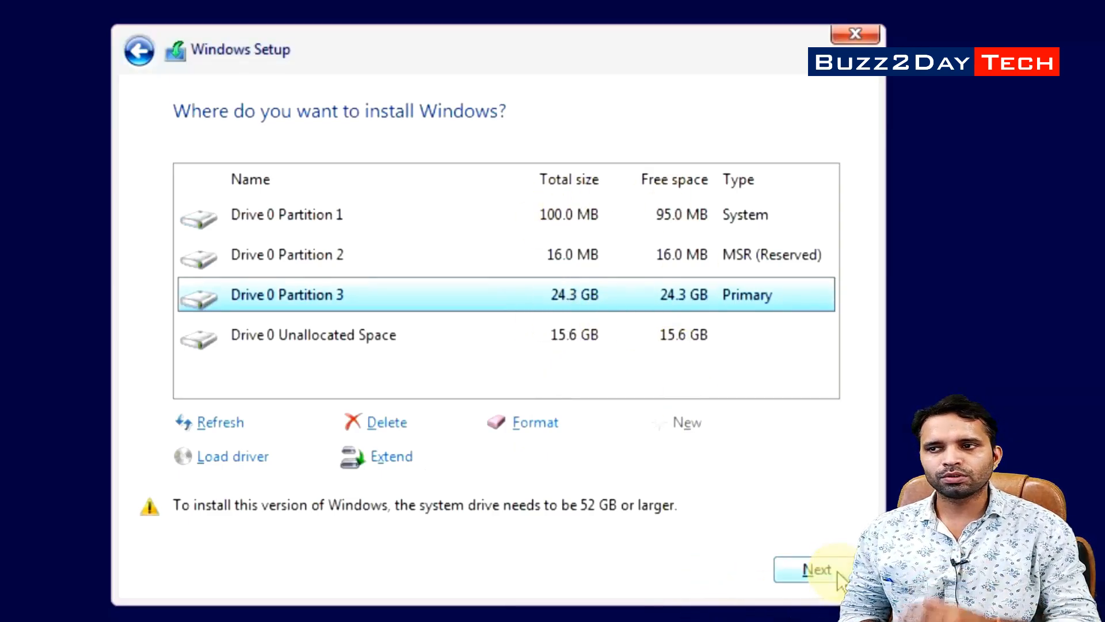
Install on the new partition, then confirm United States and the keyboard layout, skipping a second layout
click(817, 570)
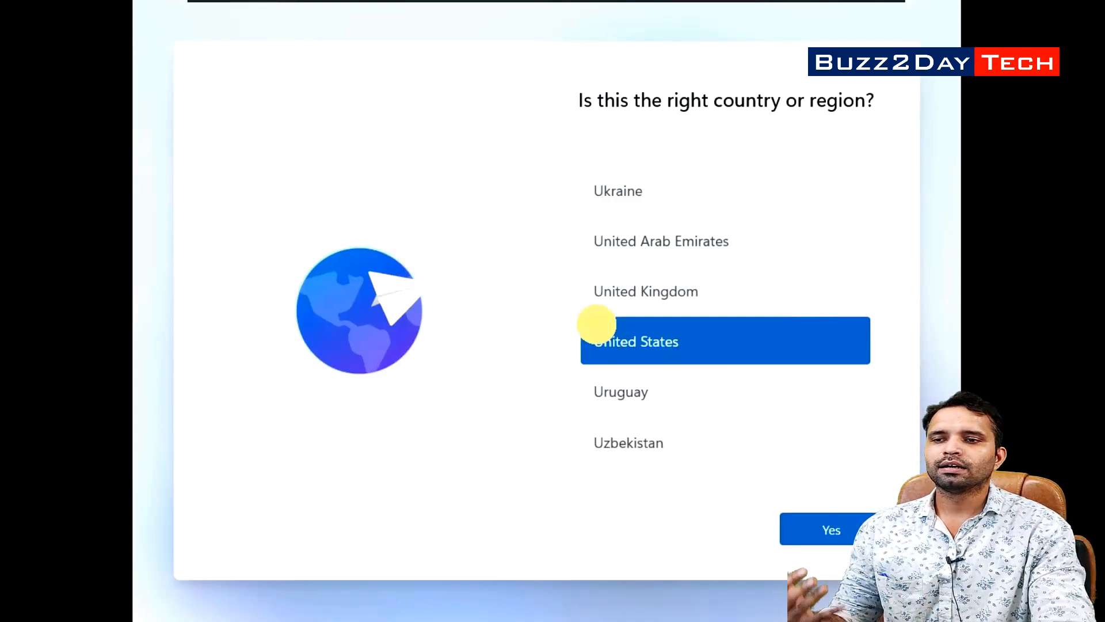
click(829, 530)
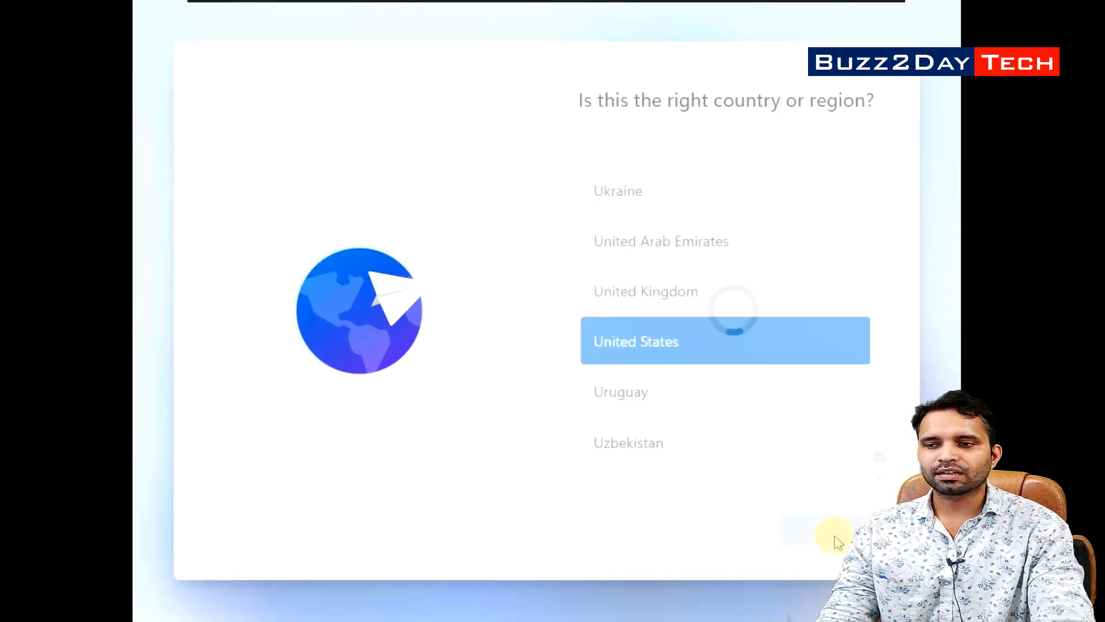
click(810, 527)
click(813, 528)
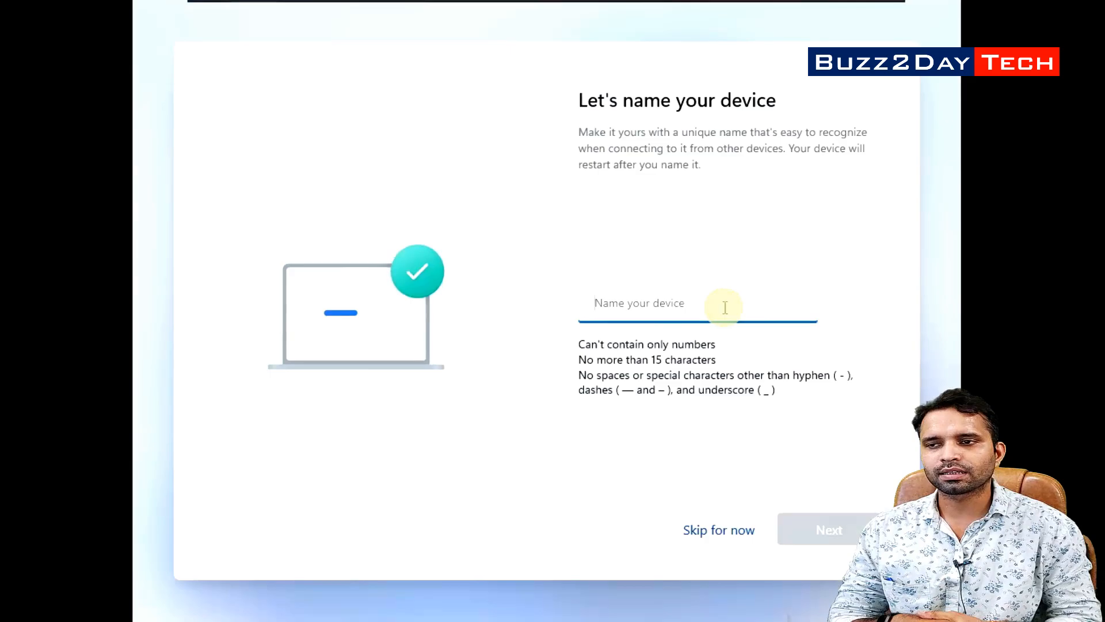
Name the device Buzz2DayTech and create and confirm a sign-in PIN
text(Buzz2DayTech)
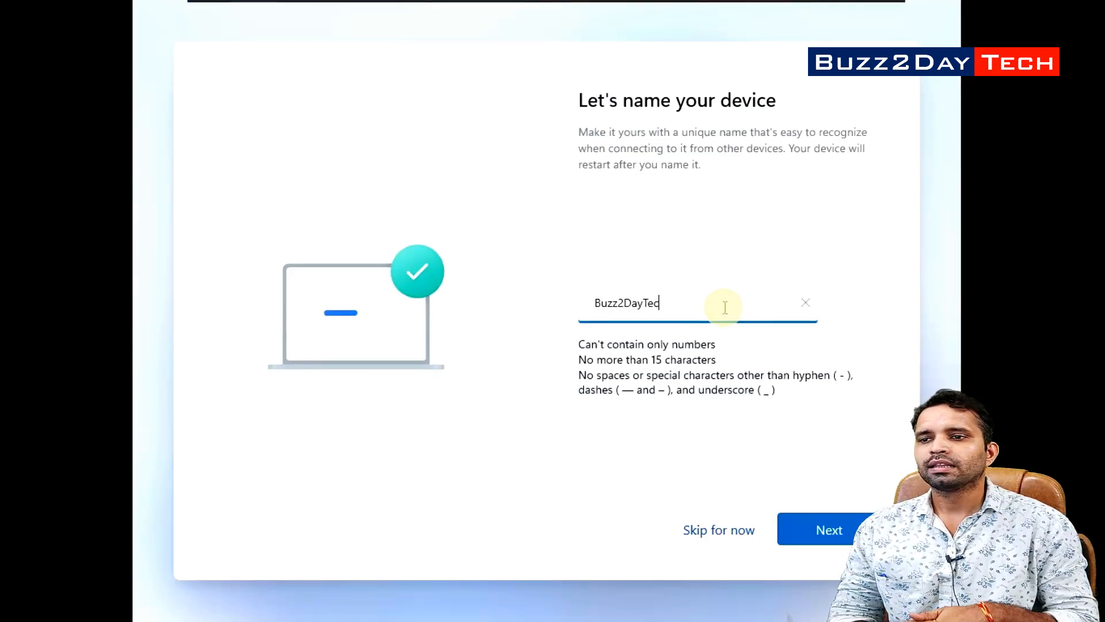
click(829, 528)
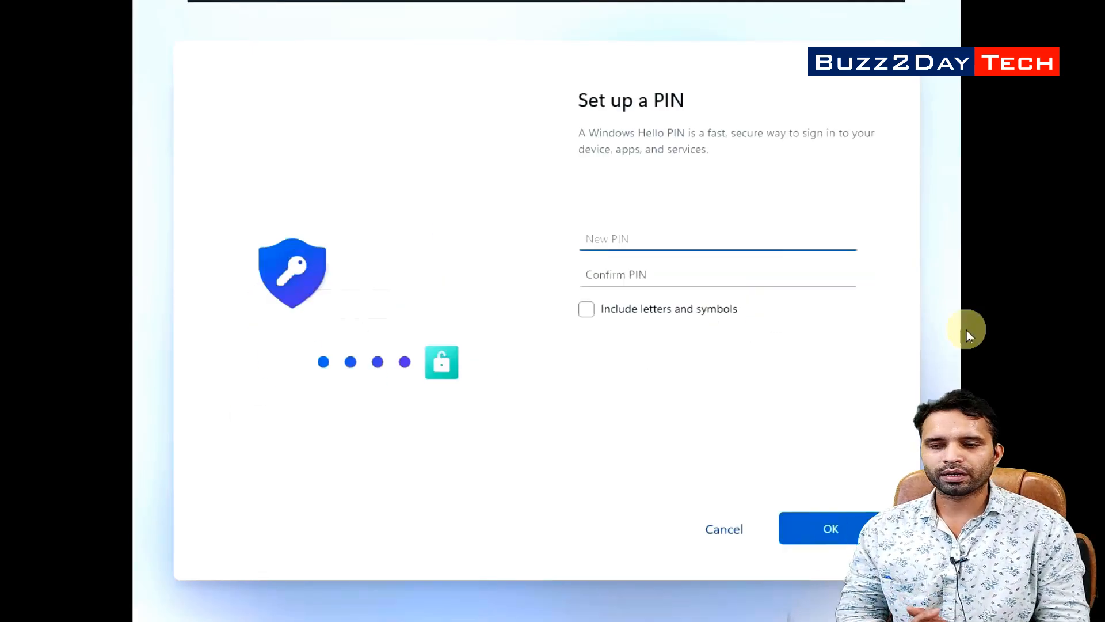
click(774, 241)
text(1234)
key(Tab)
text(1234)
click(795, 525)
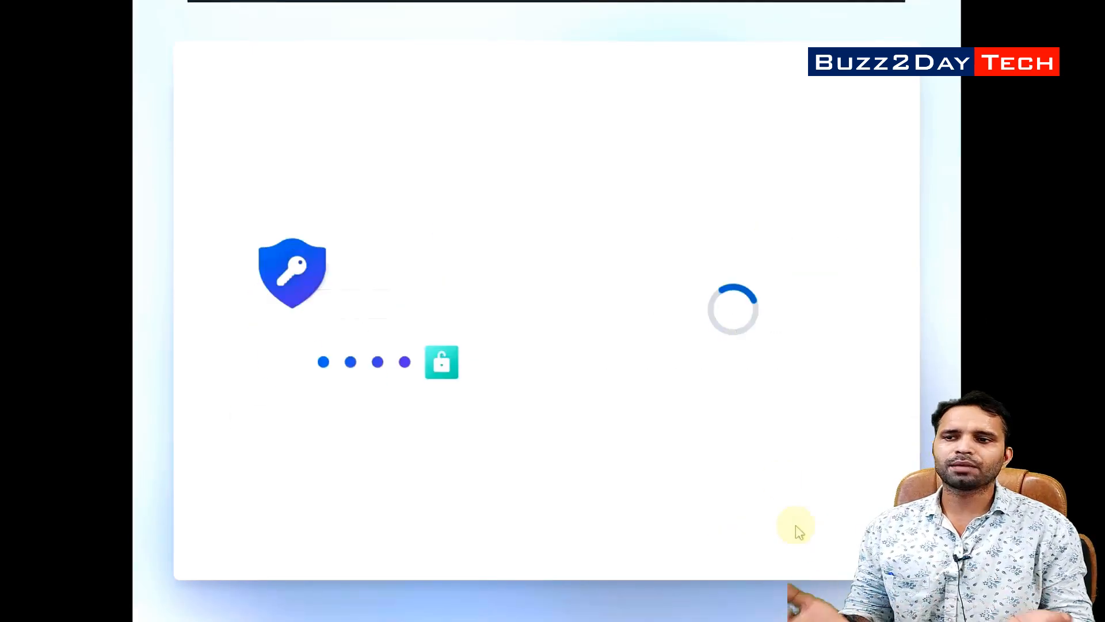
Set up as a new device, accept privacy settings, and skip the OneDrive and Microsoft 365 offers
click(698, 397)
click(827, 520)
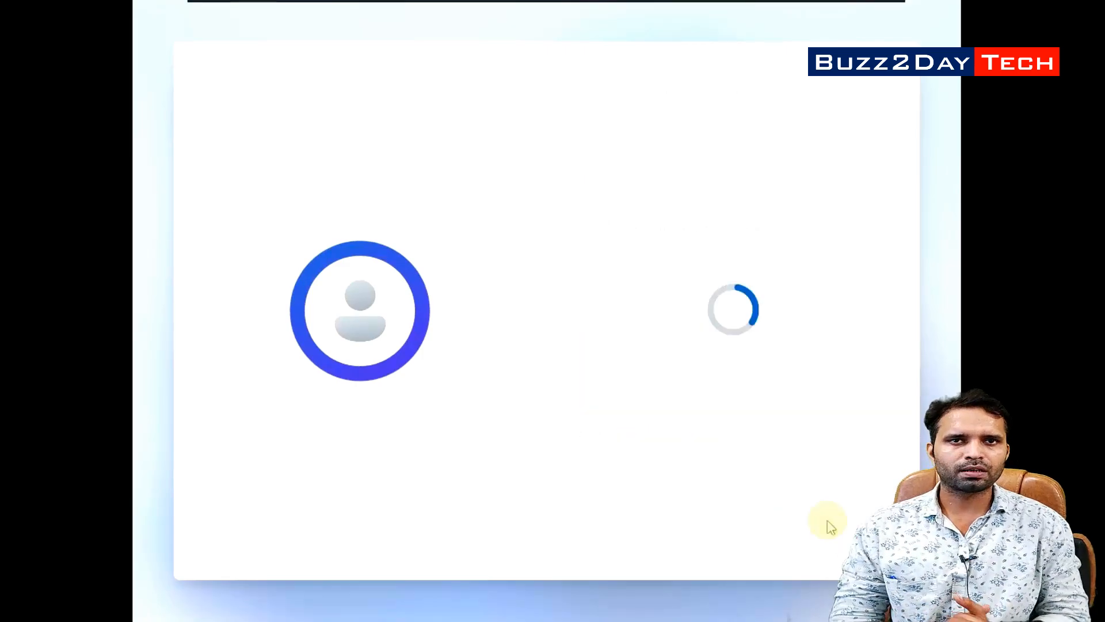
scroll(622, 382, down, 5)
click(829, 528)
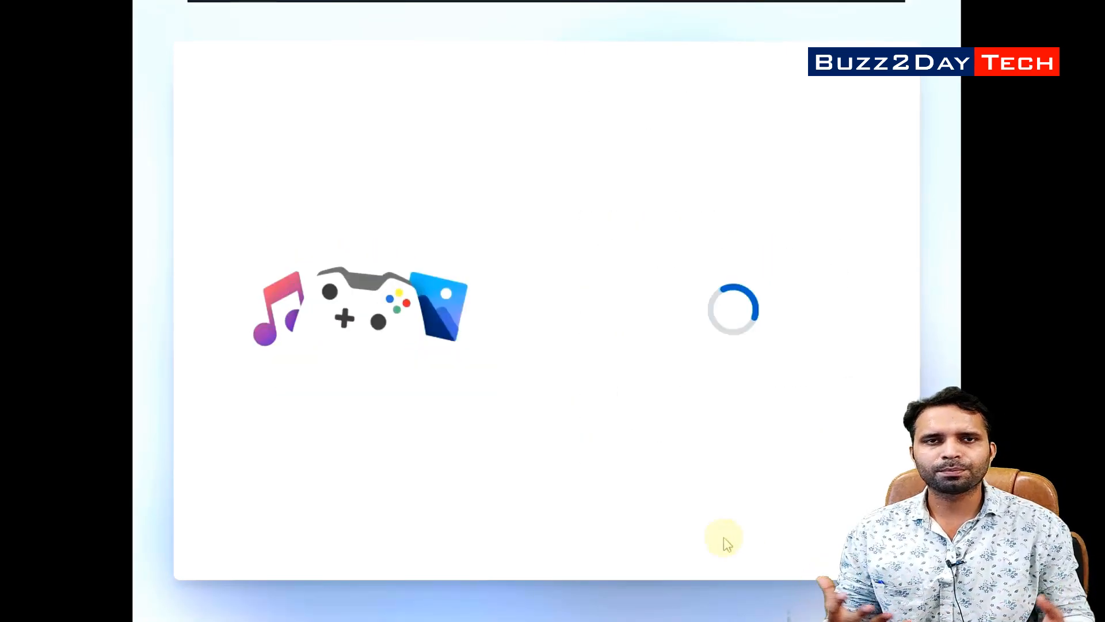
click(796, 511)
click(832, 529)
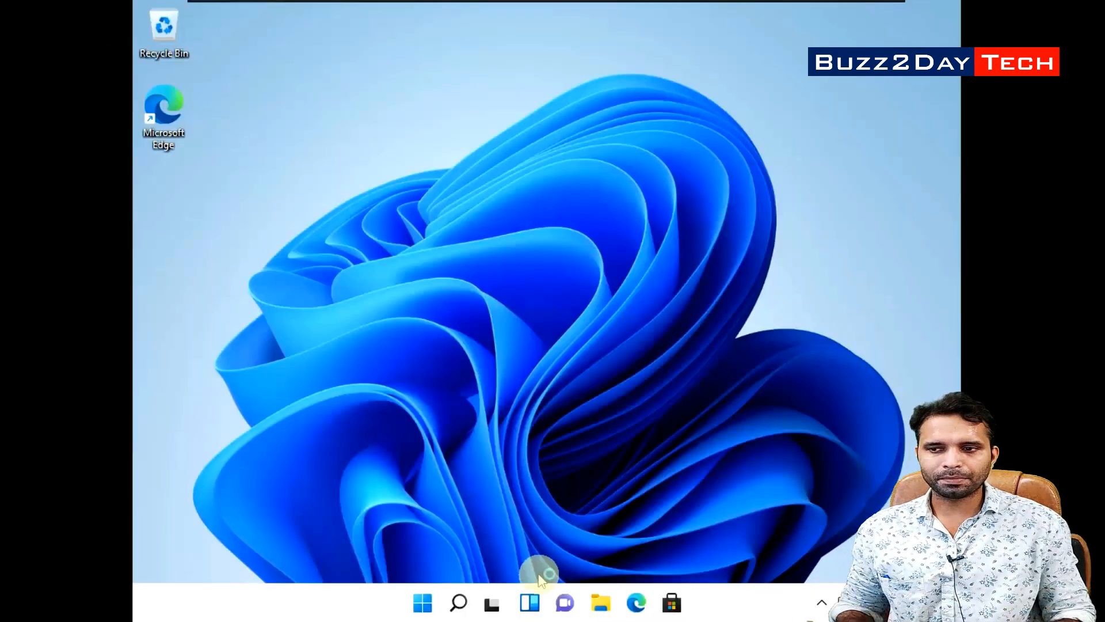
Check Settings > Activation shows Windows 11 Pro, then bring up the Start menu power options
click(422, 602)
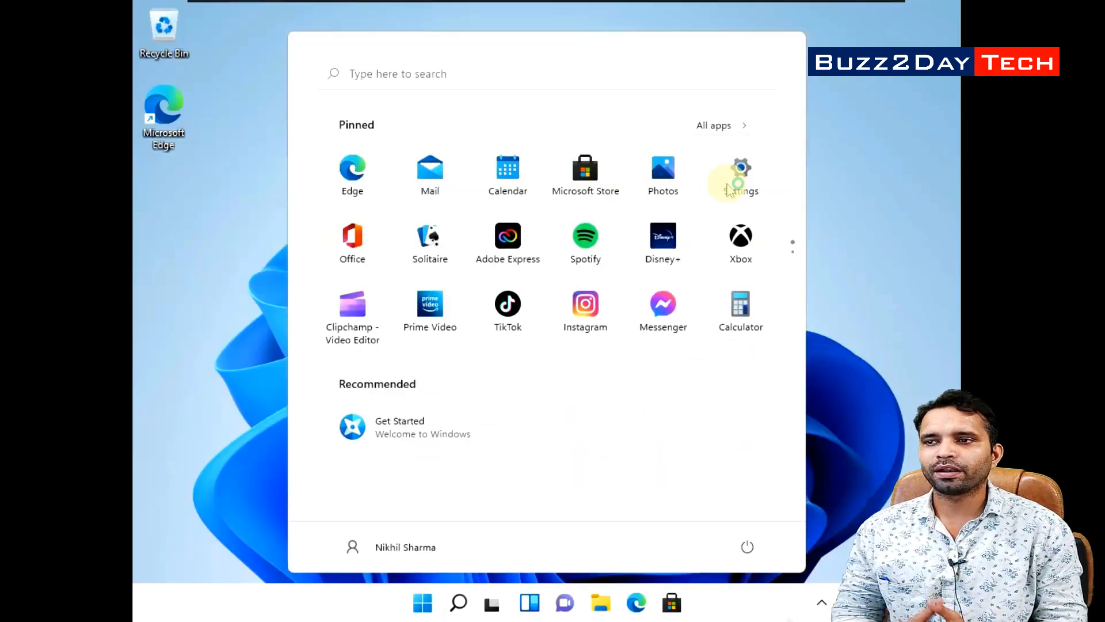
click(730, 190)
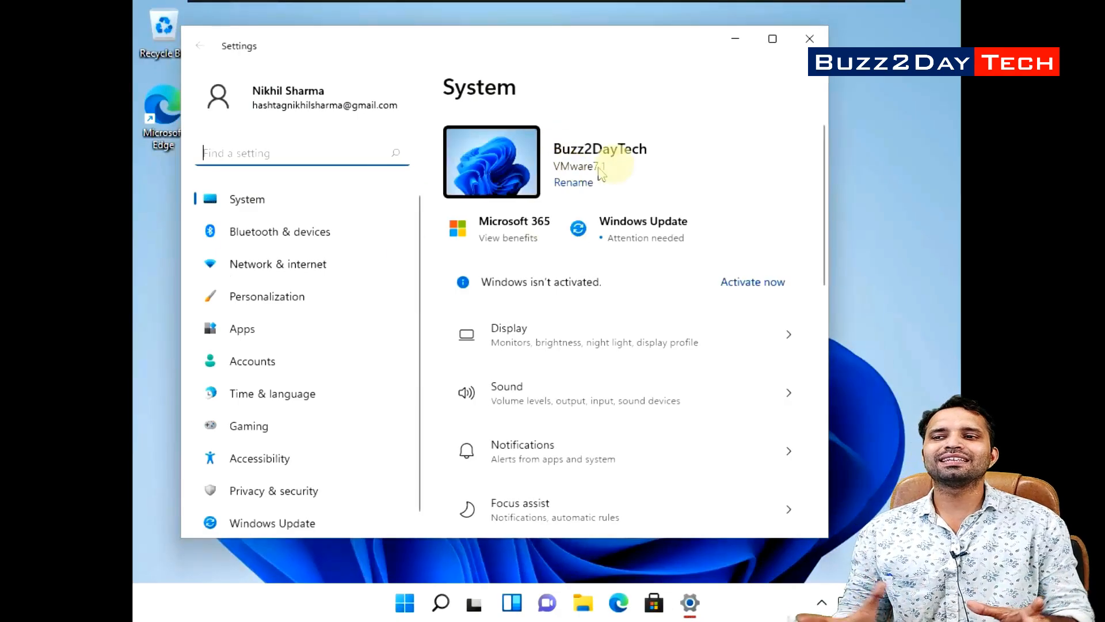
scroll(616, 322, down, 10)
scroll(616, 325, up, 1)
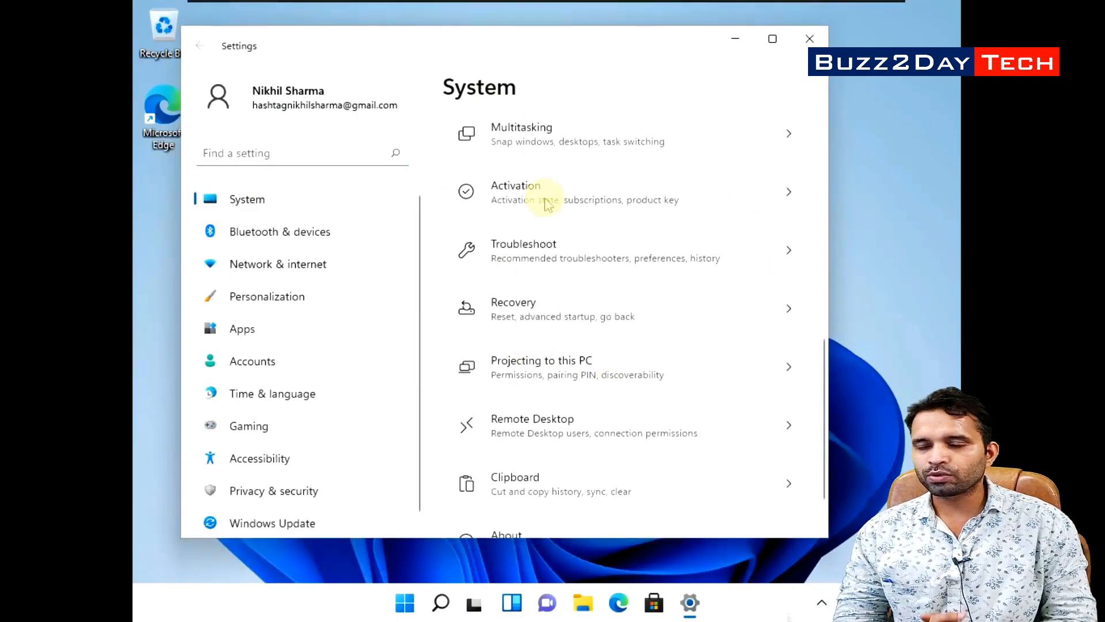
click(705, 199)
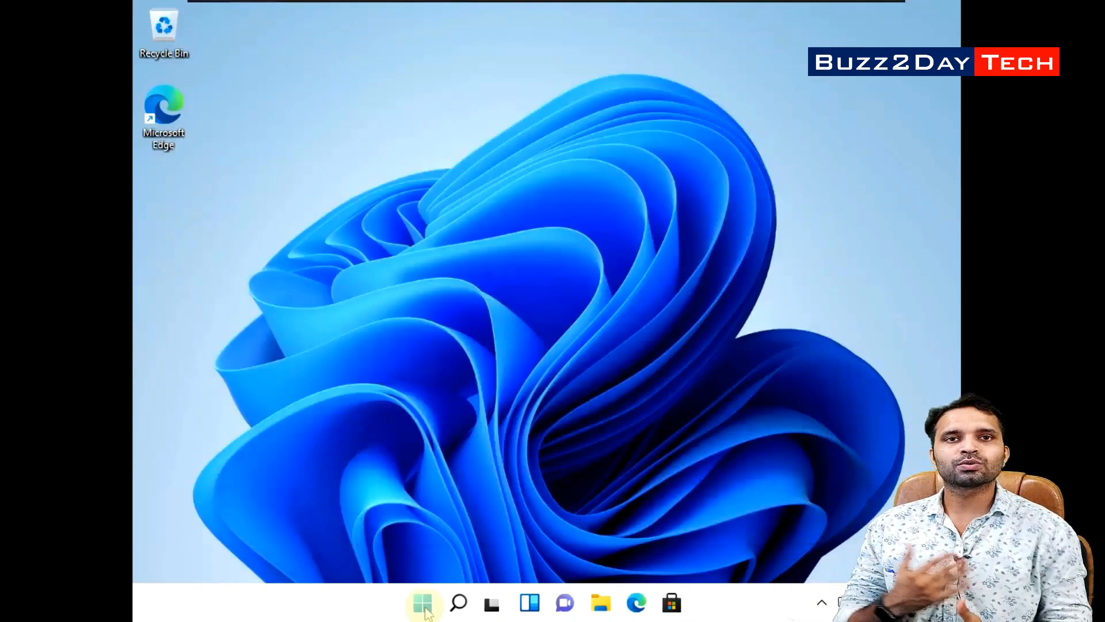
click(423, 602)
click(748, 547)
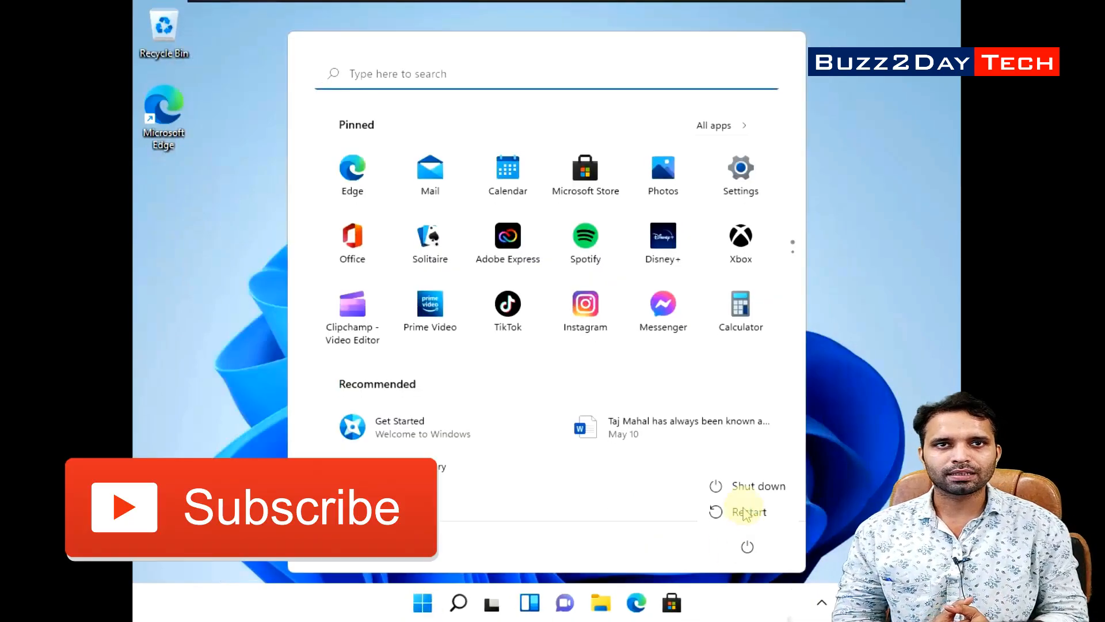